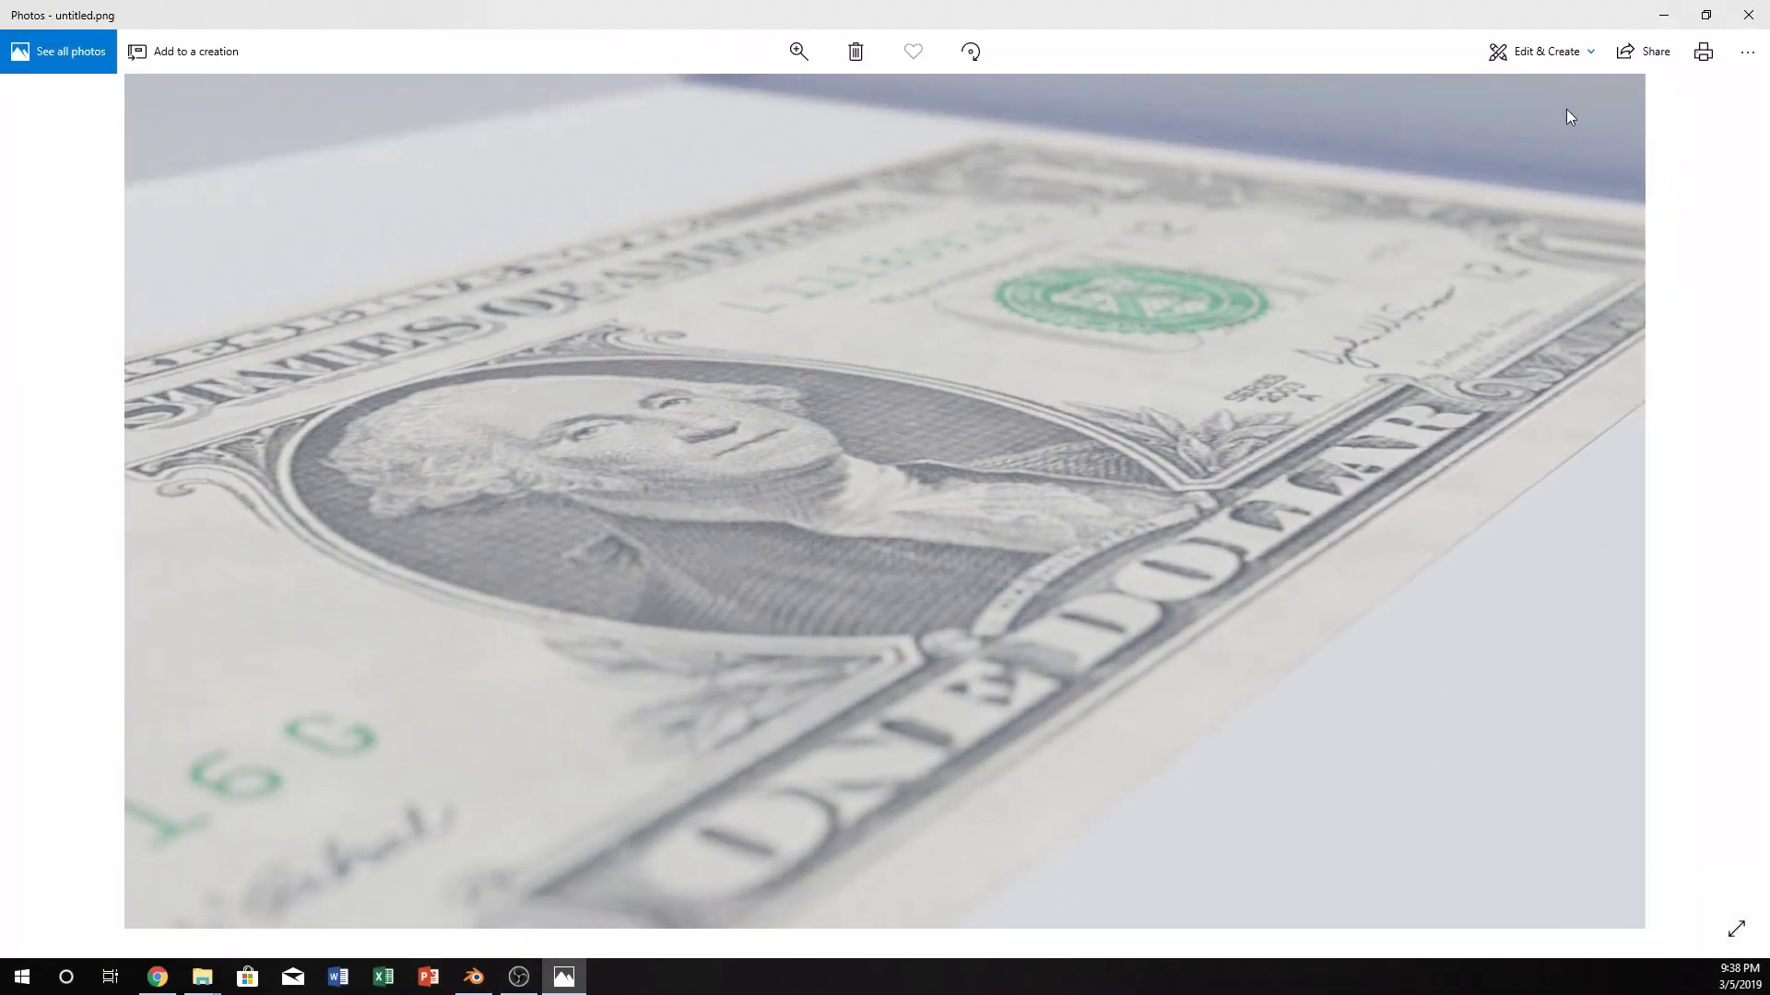
Close the Photos window showing the dollar bill to return to Blender
click(1747, 14)
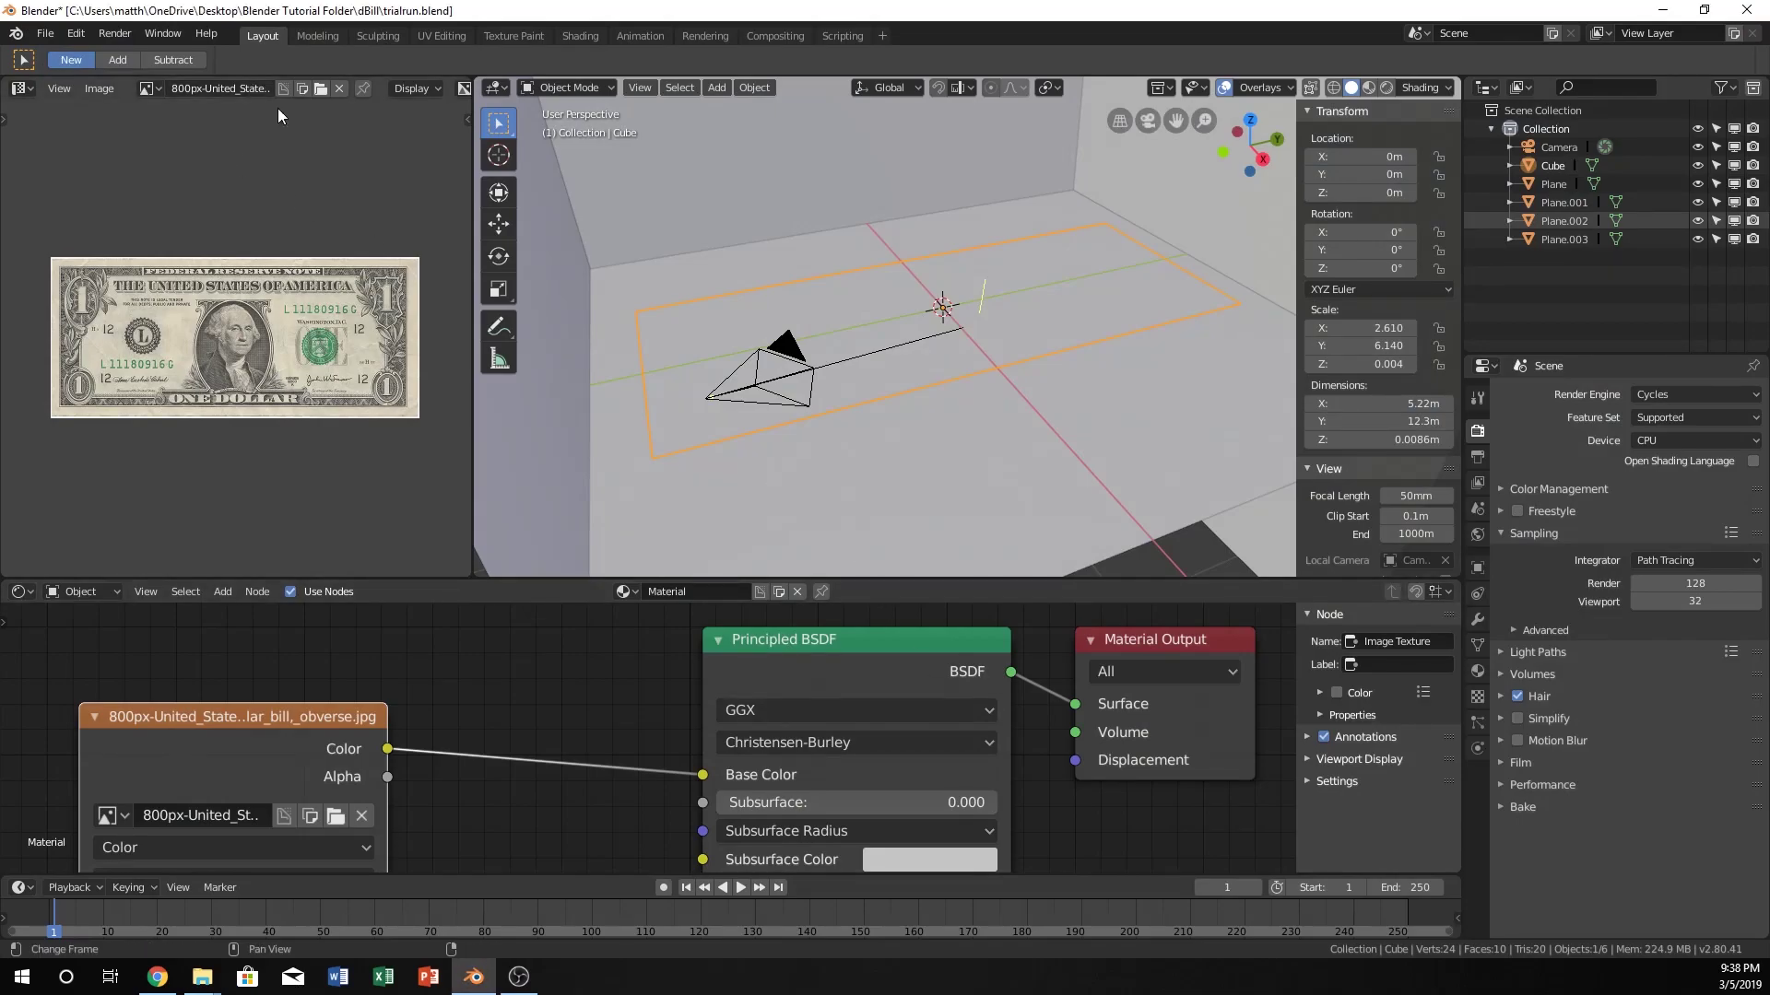
Save the dollar-bill project, then start a new General scene with the default cube, camera and light
click(46, 33)
click(66, 175)
click(48, 35)
mouse_move(65, 56)
click(263, 55)
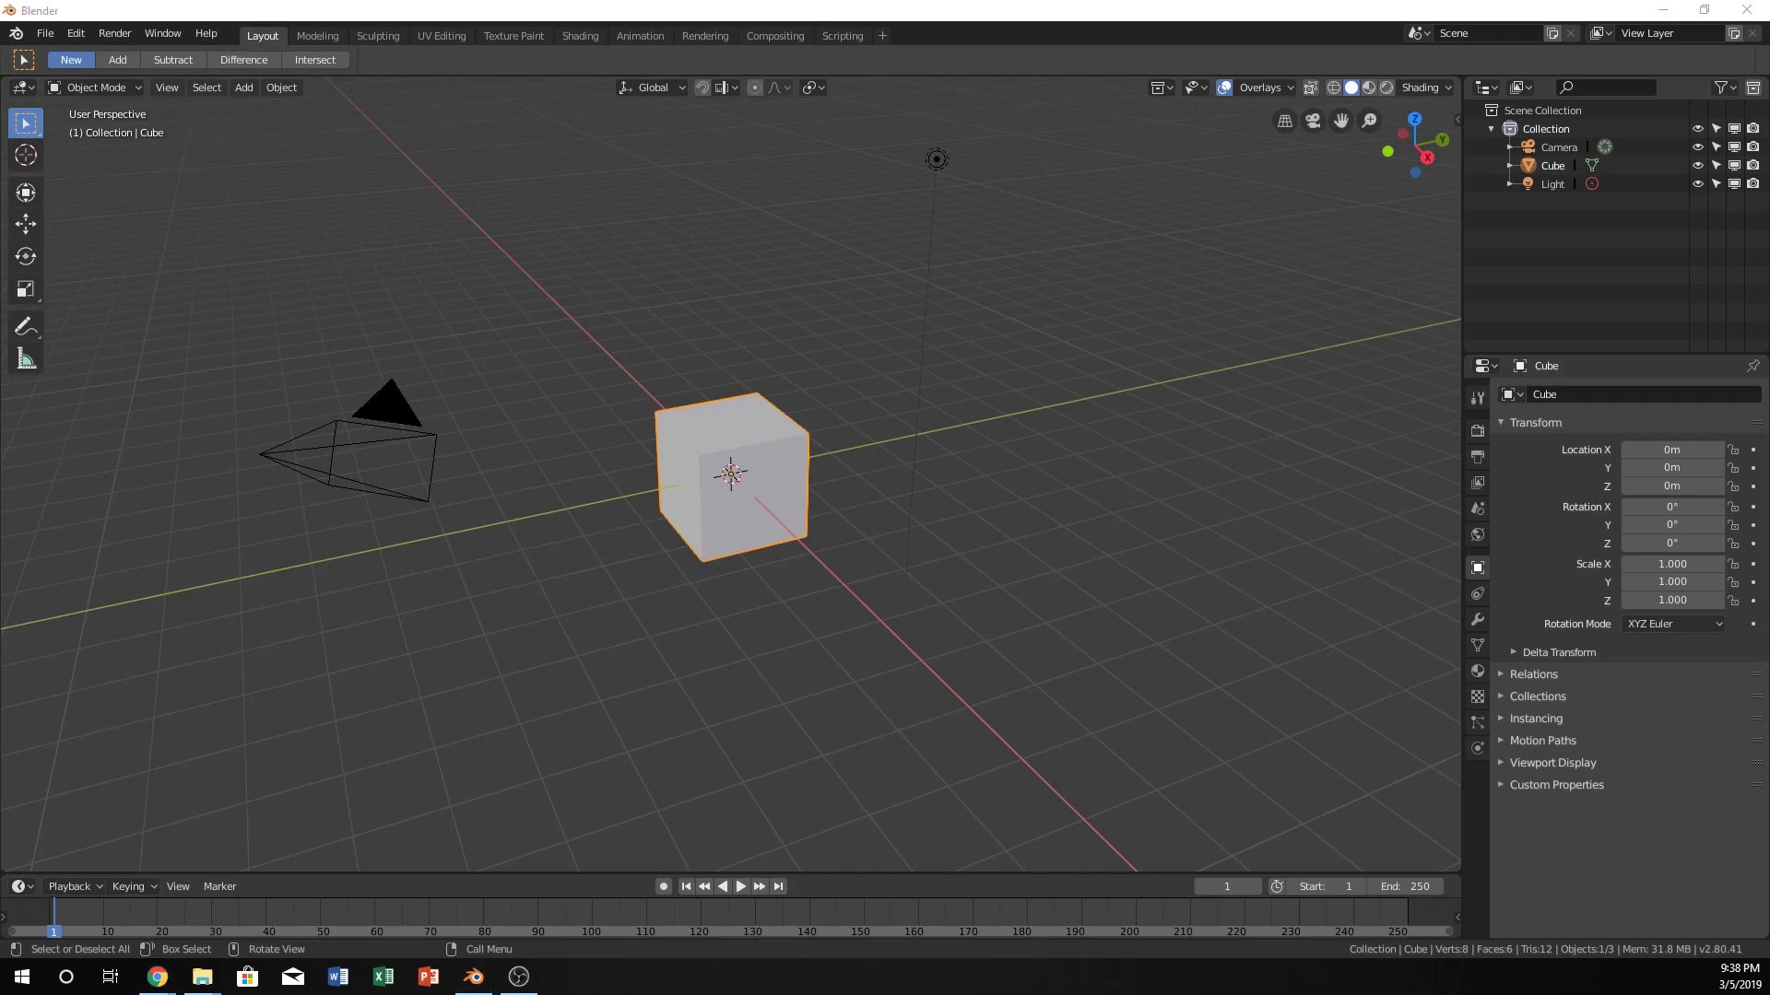
click(158, 977)
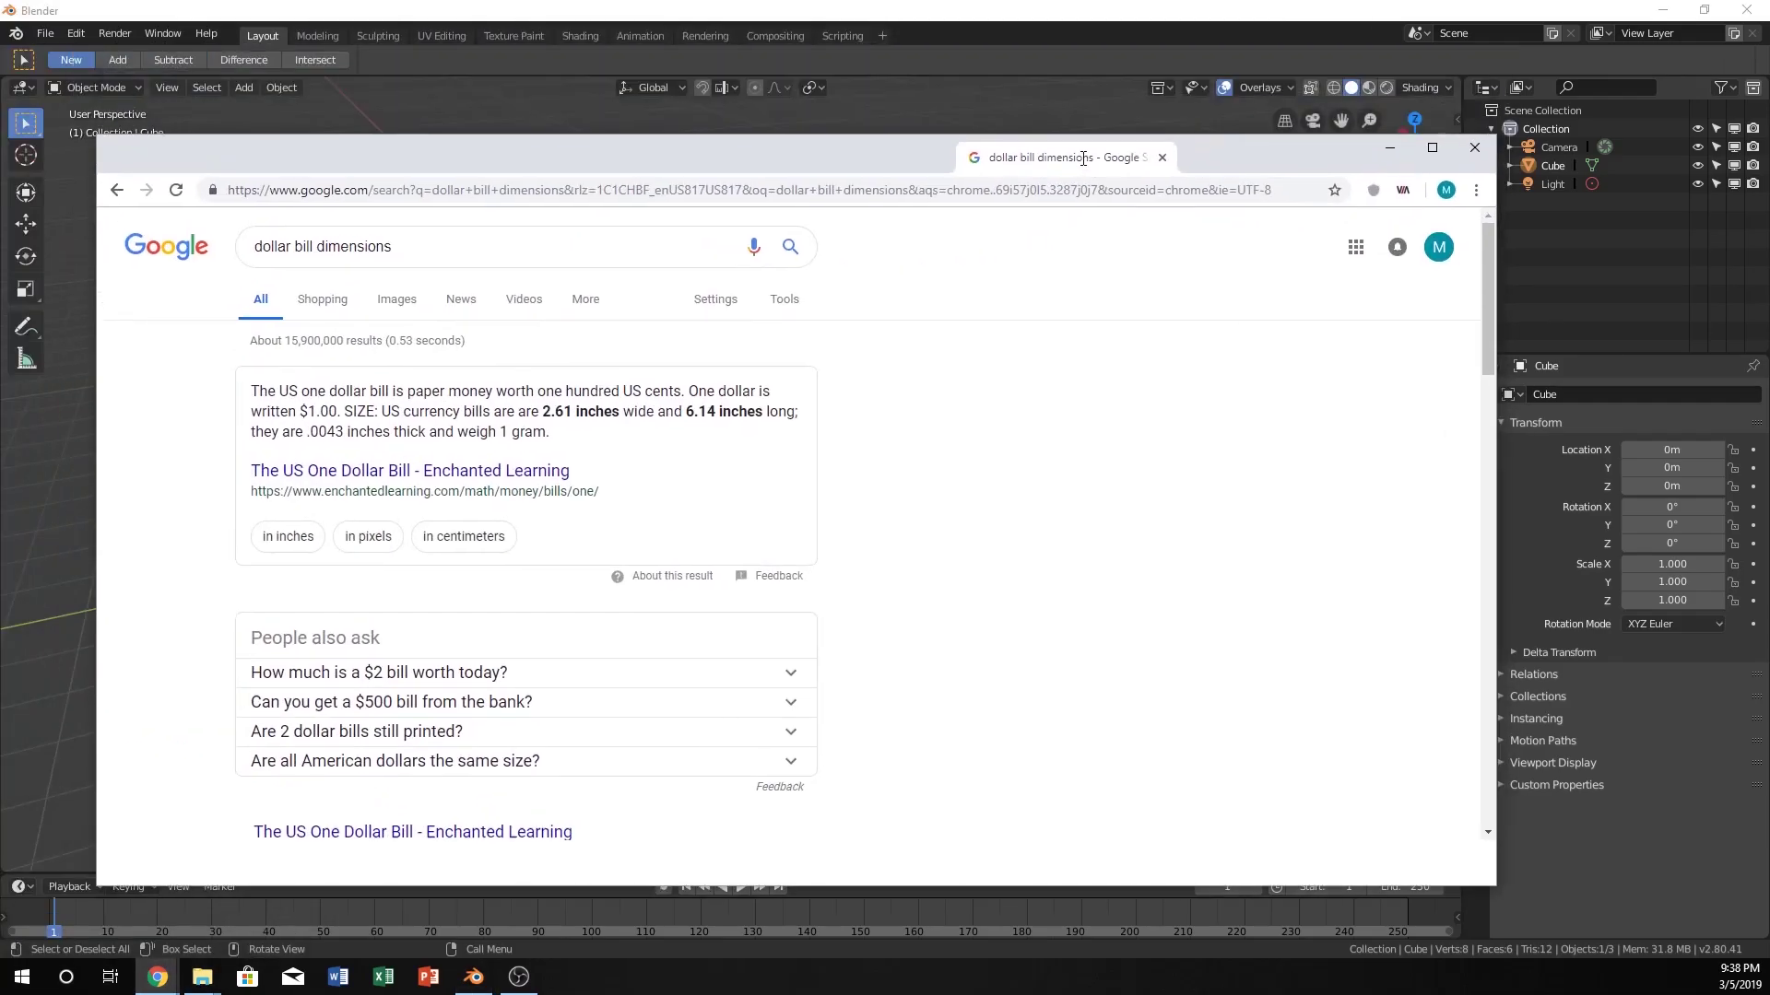
drag(1083, 159, 1219, 179)
double_click(1230, 161)
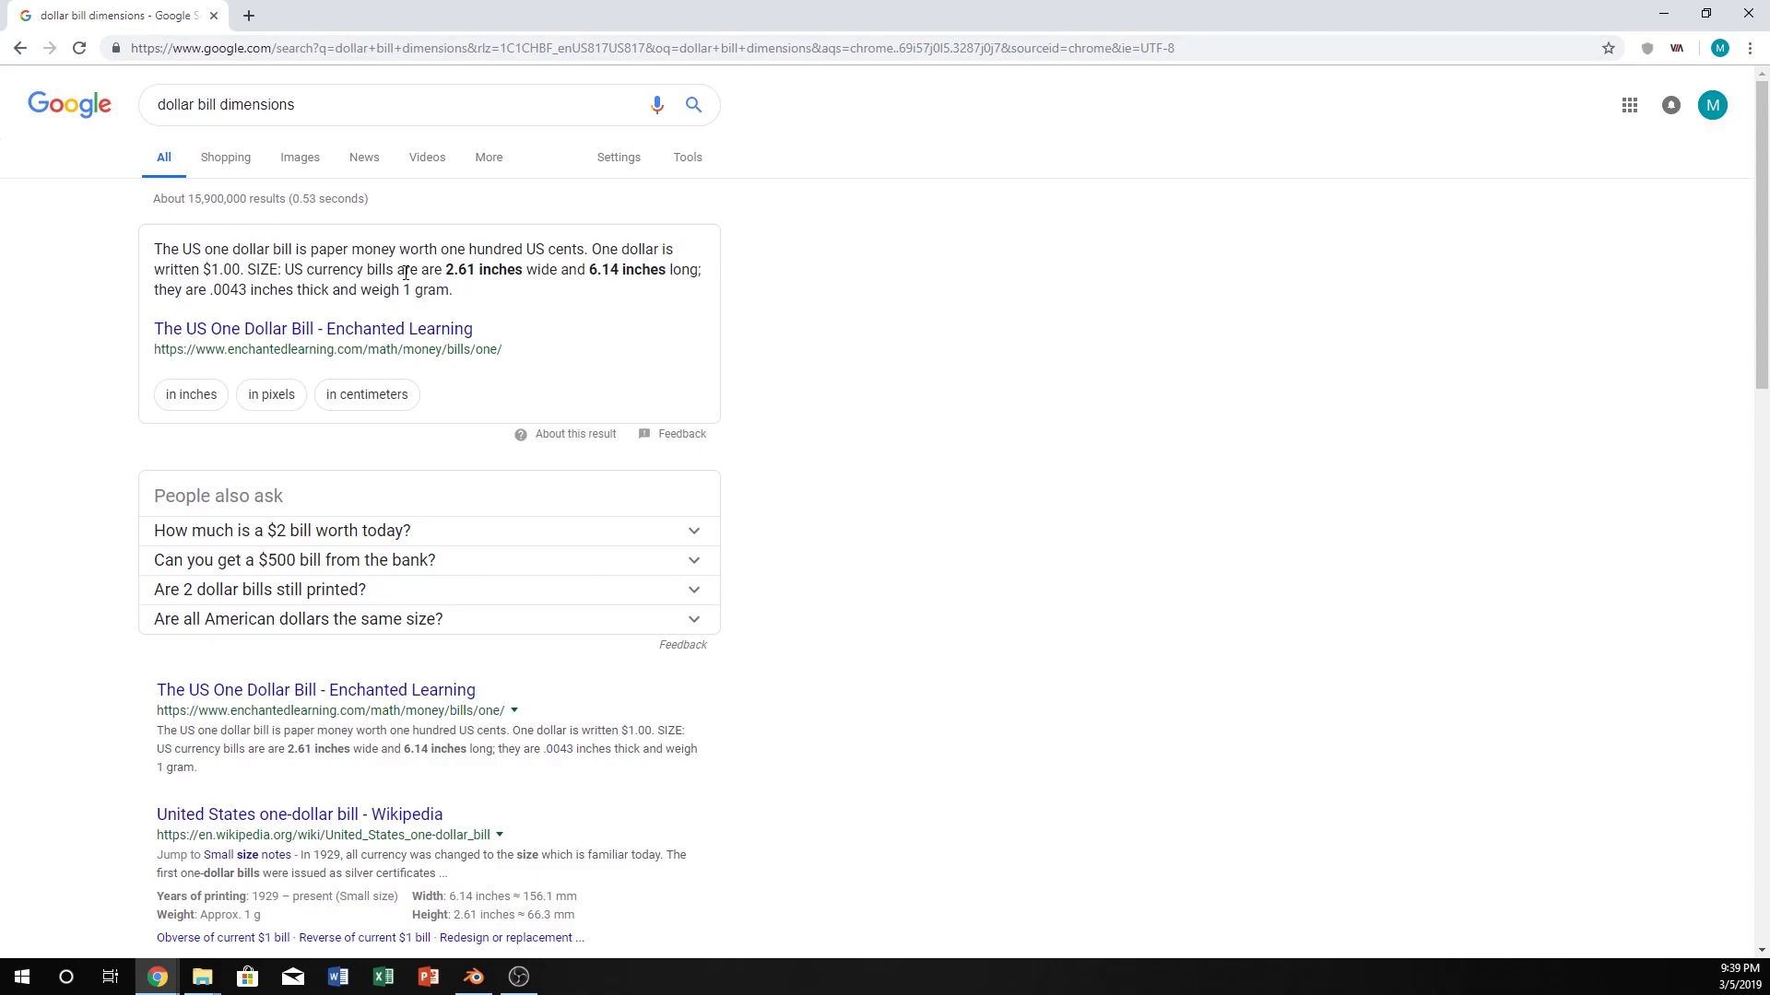
key(super+Down)
key(super+Down)
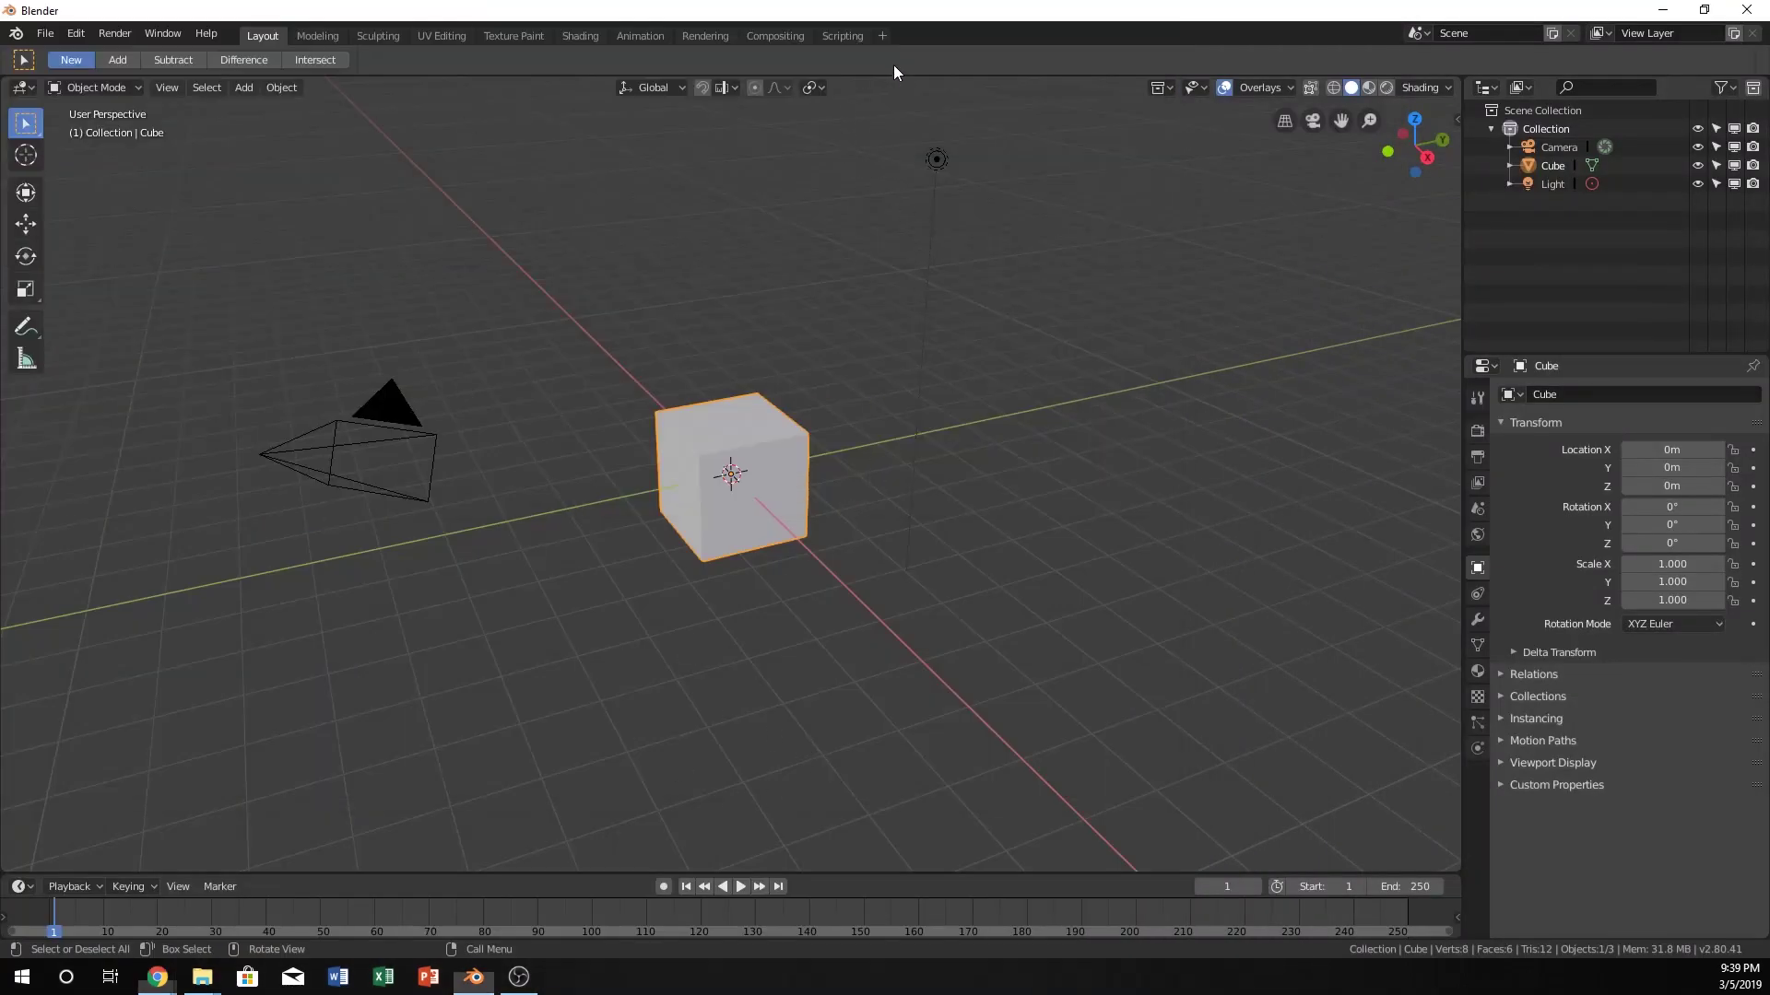
In the sidebar, scale the cube to X 2.61, Y 6.14, Z 0.004 to form a thin slab
key(n)
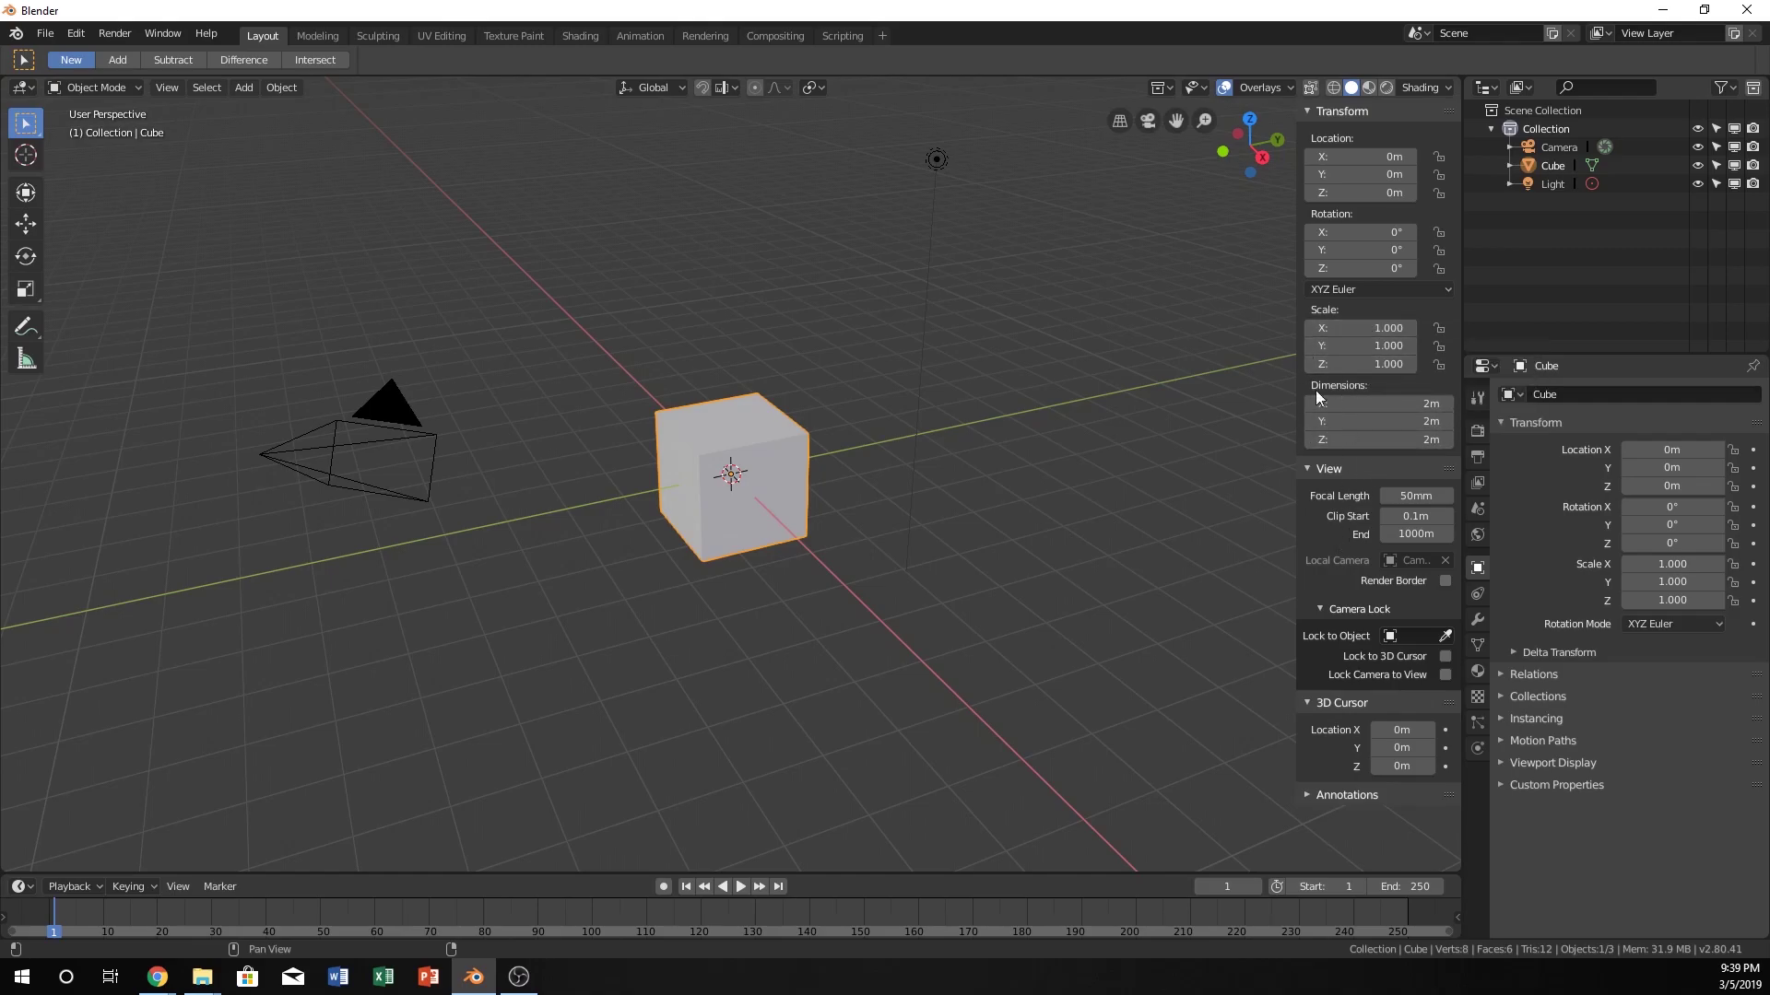
click(1408, 327)
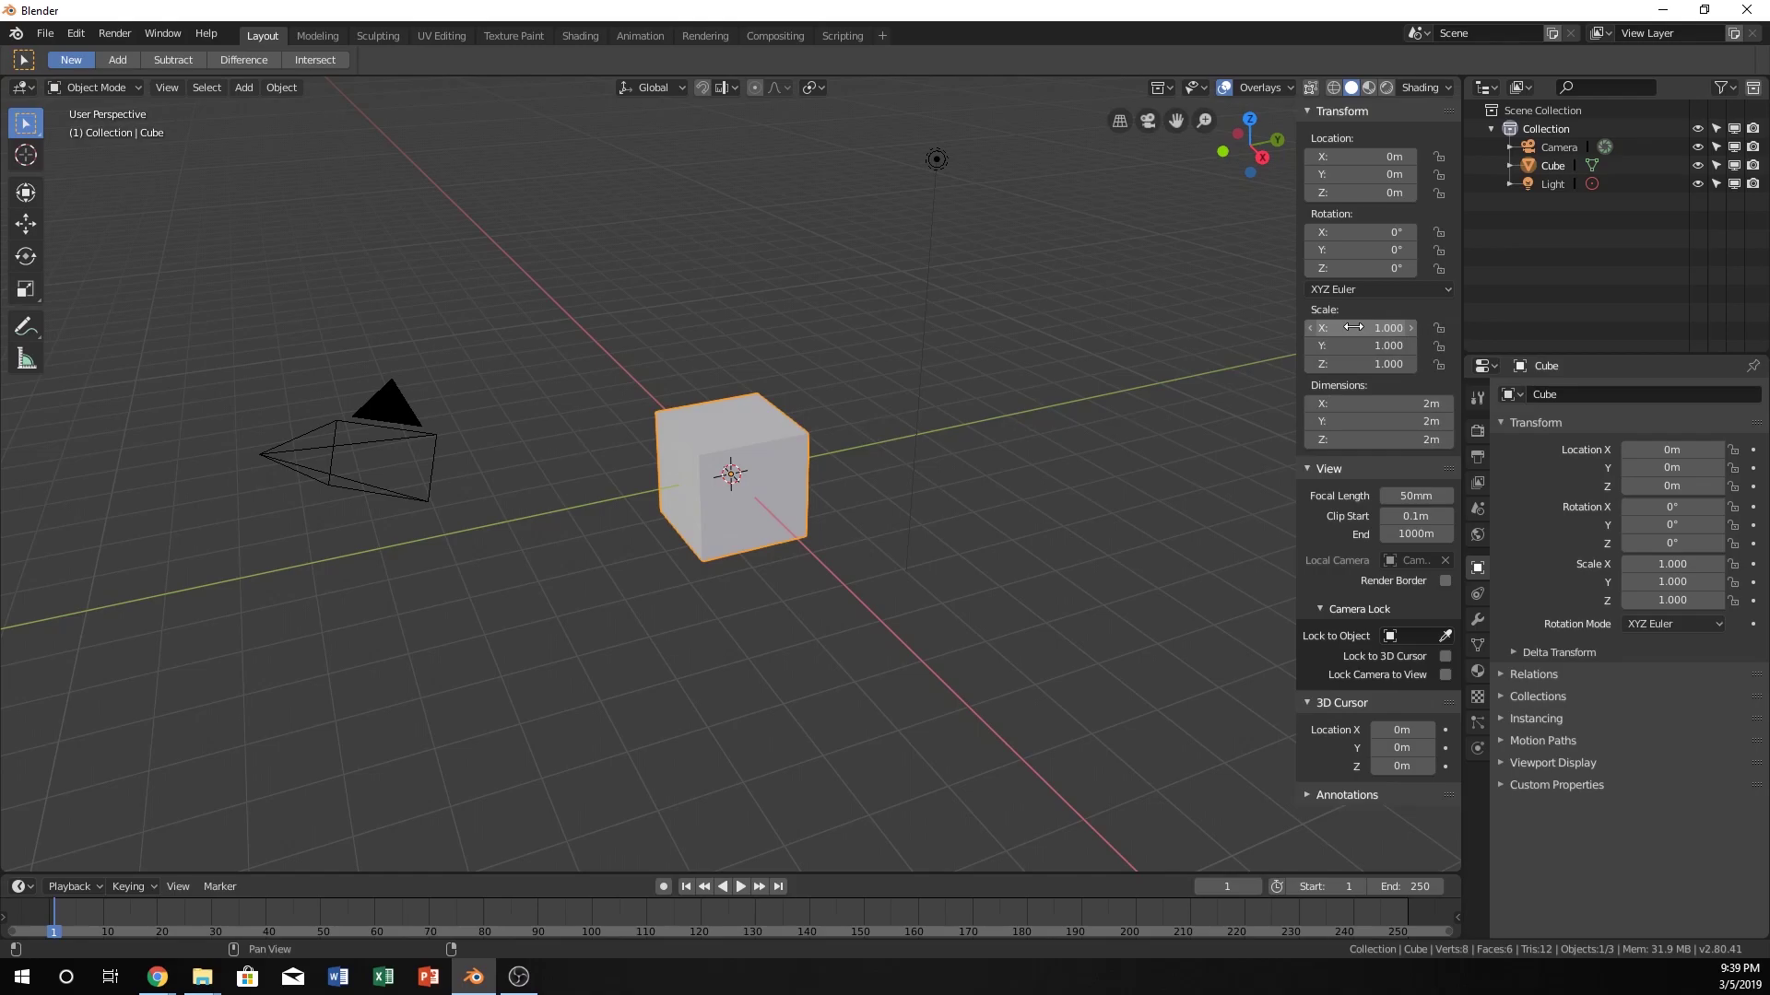
text(1.0)
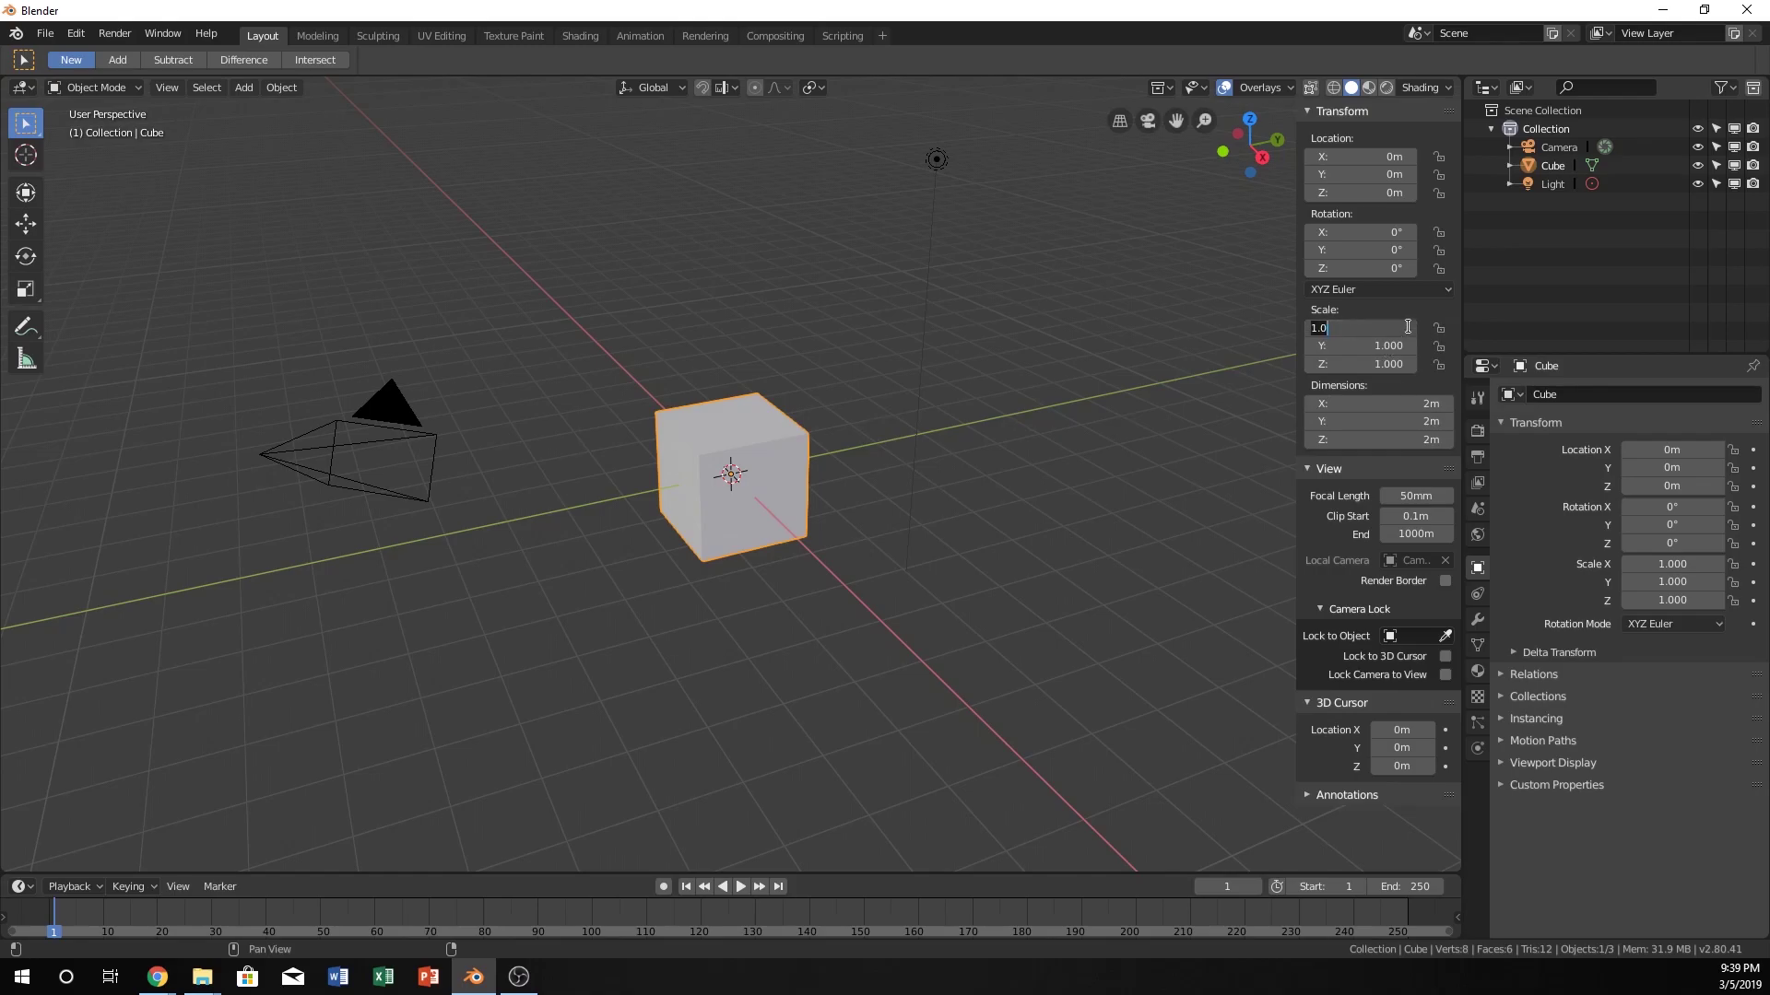
text(2.61)
key(Tab)
text(6.140)
key(Tab)
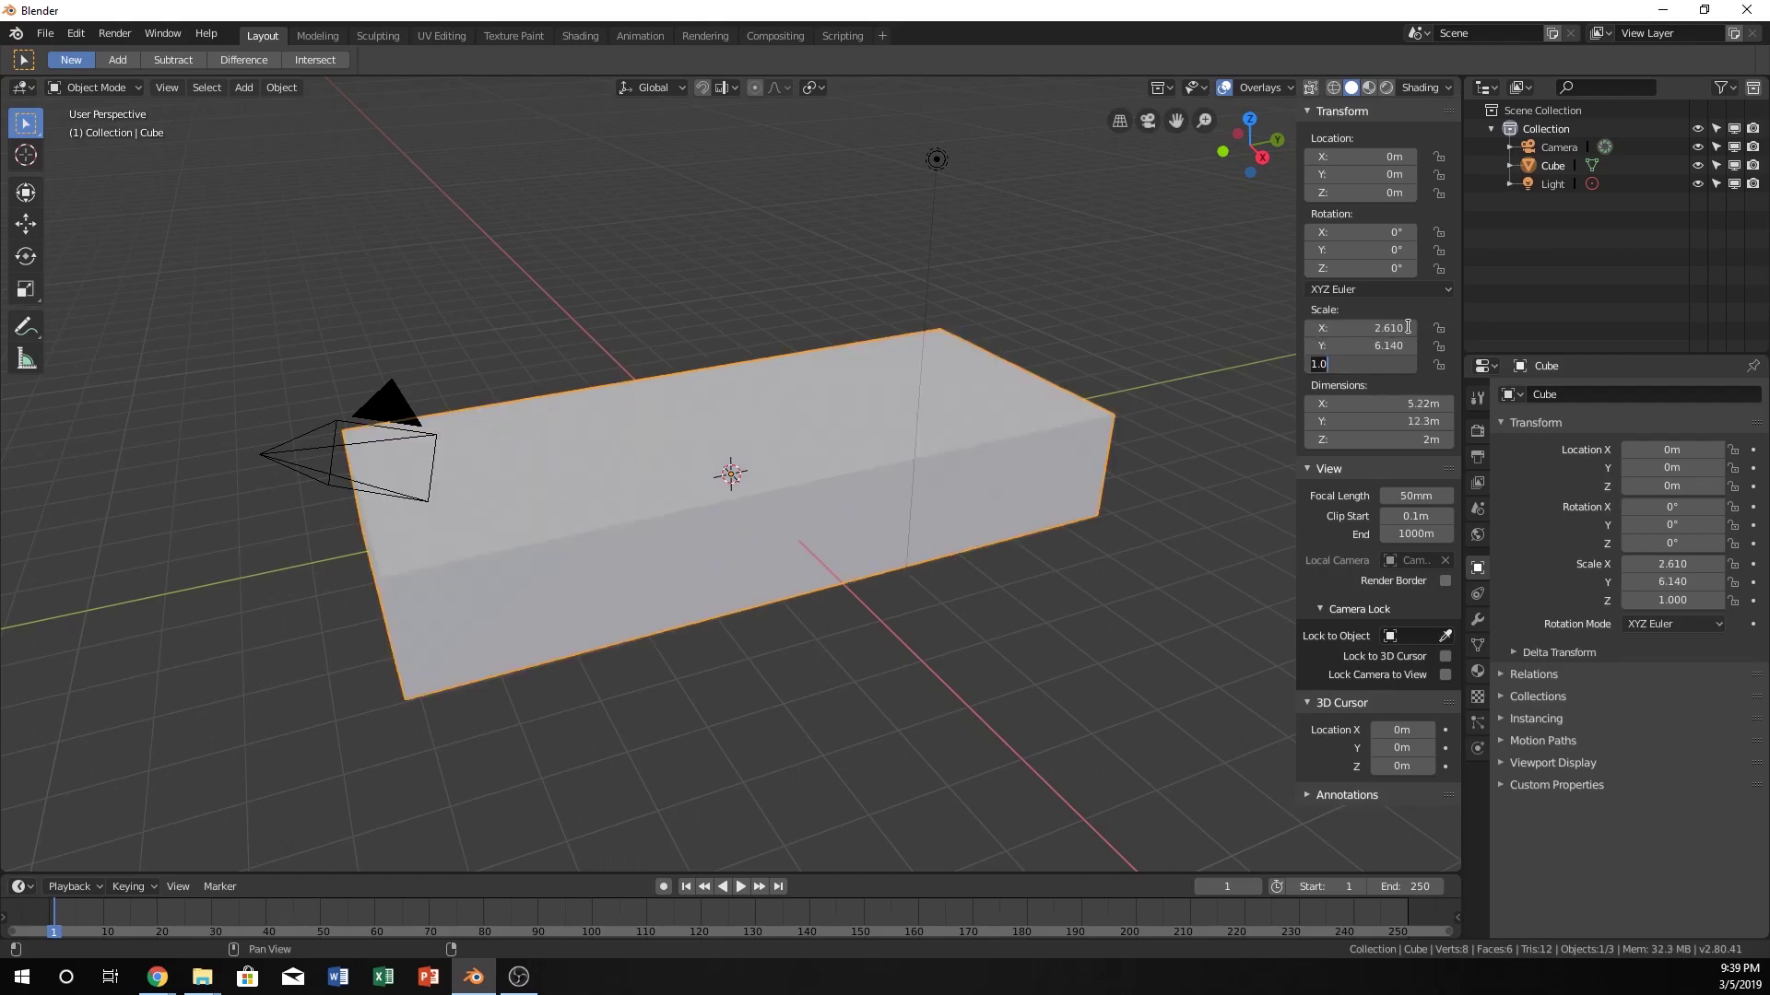
text(.004)
key(Return)
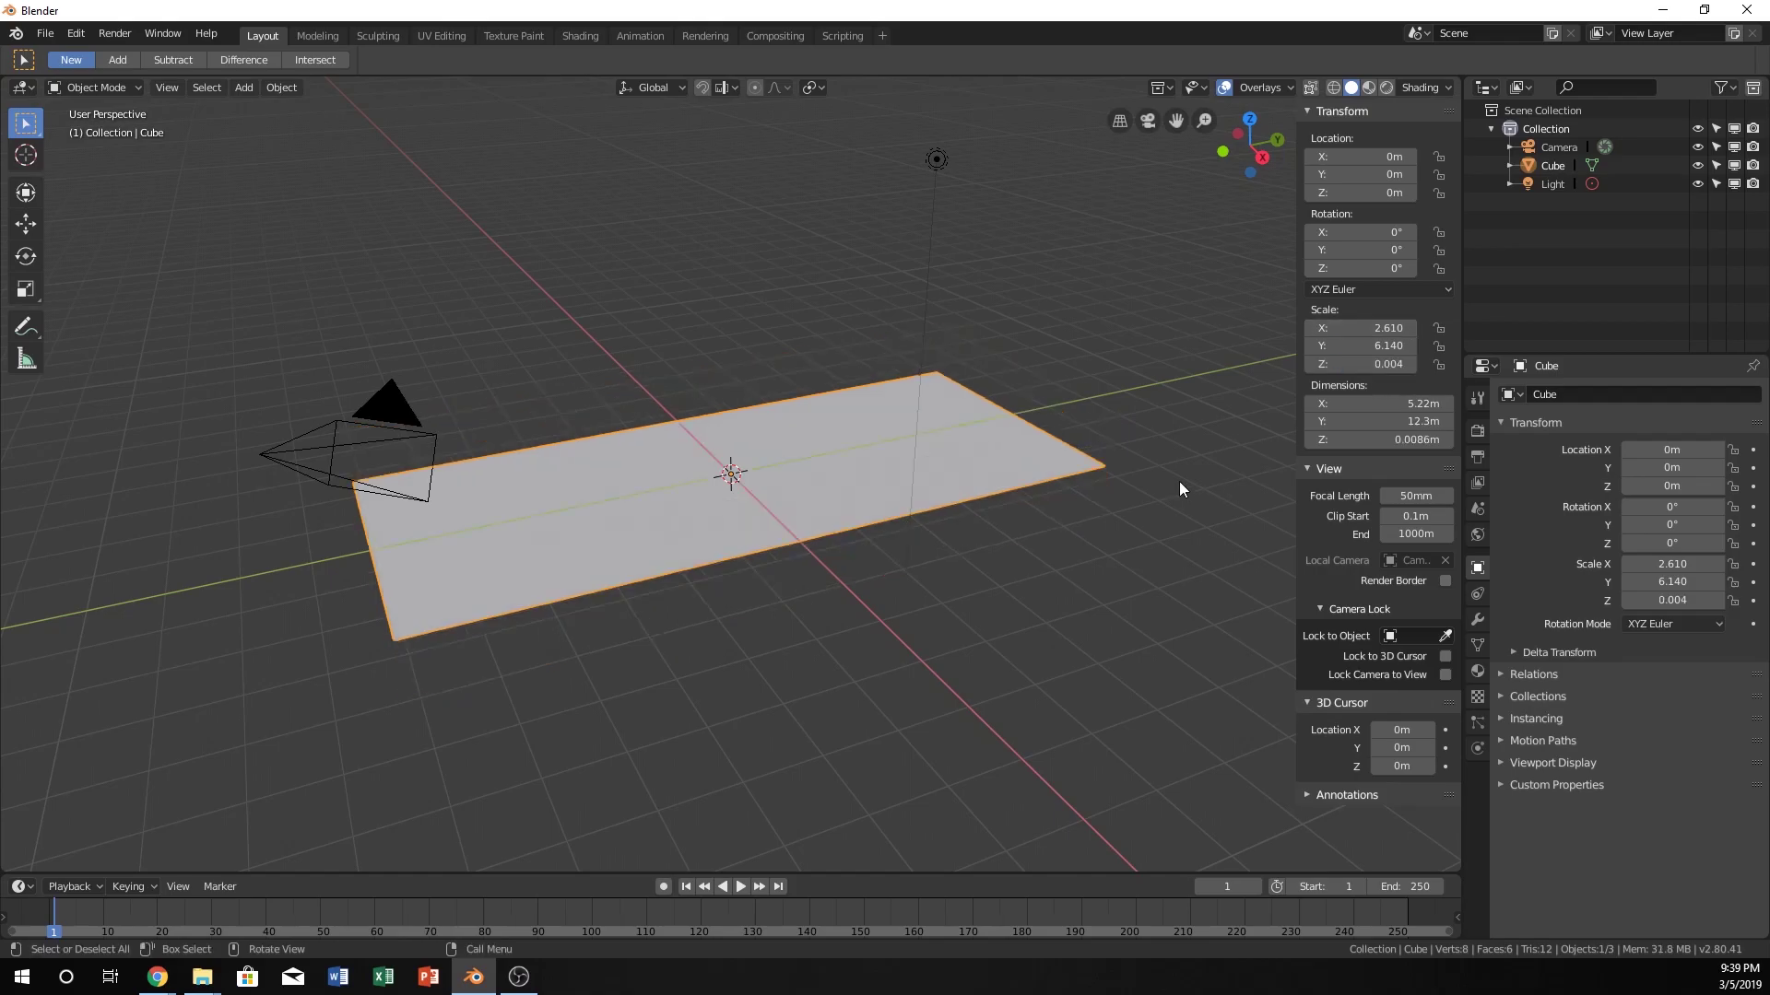
middle_drag(241, 342, 748, 516)
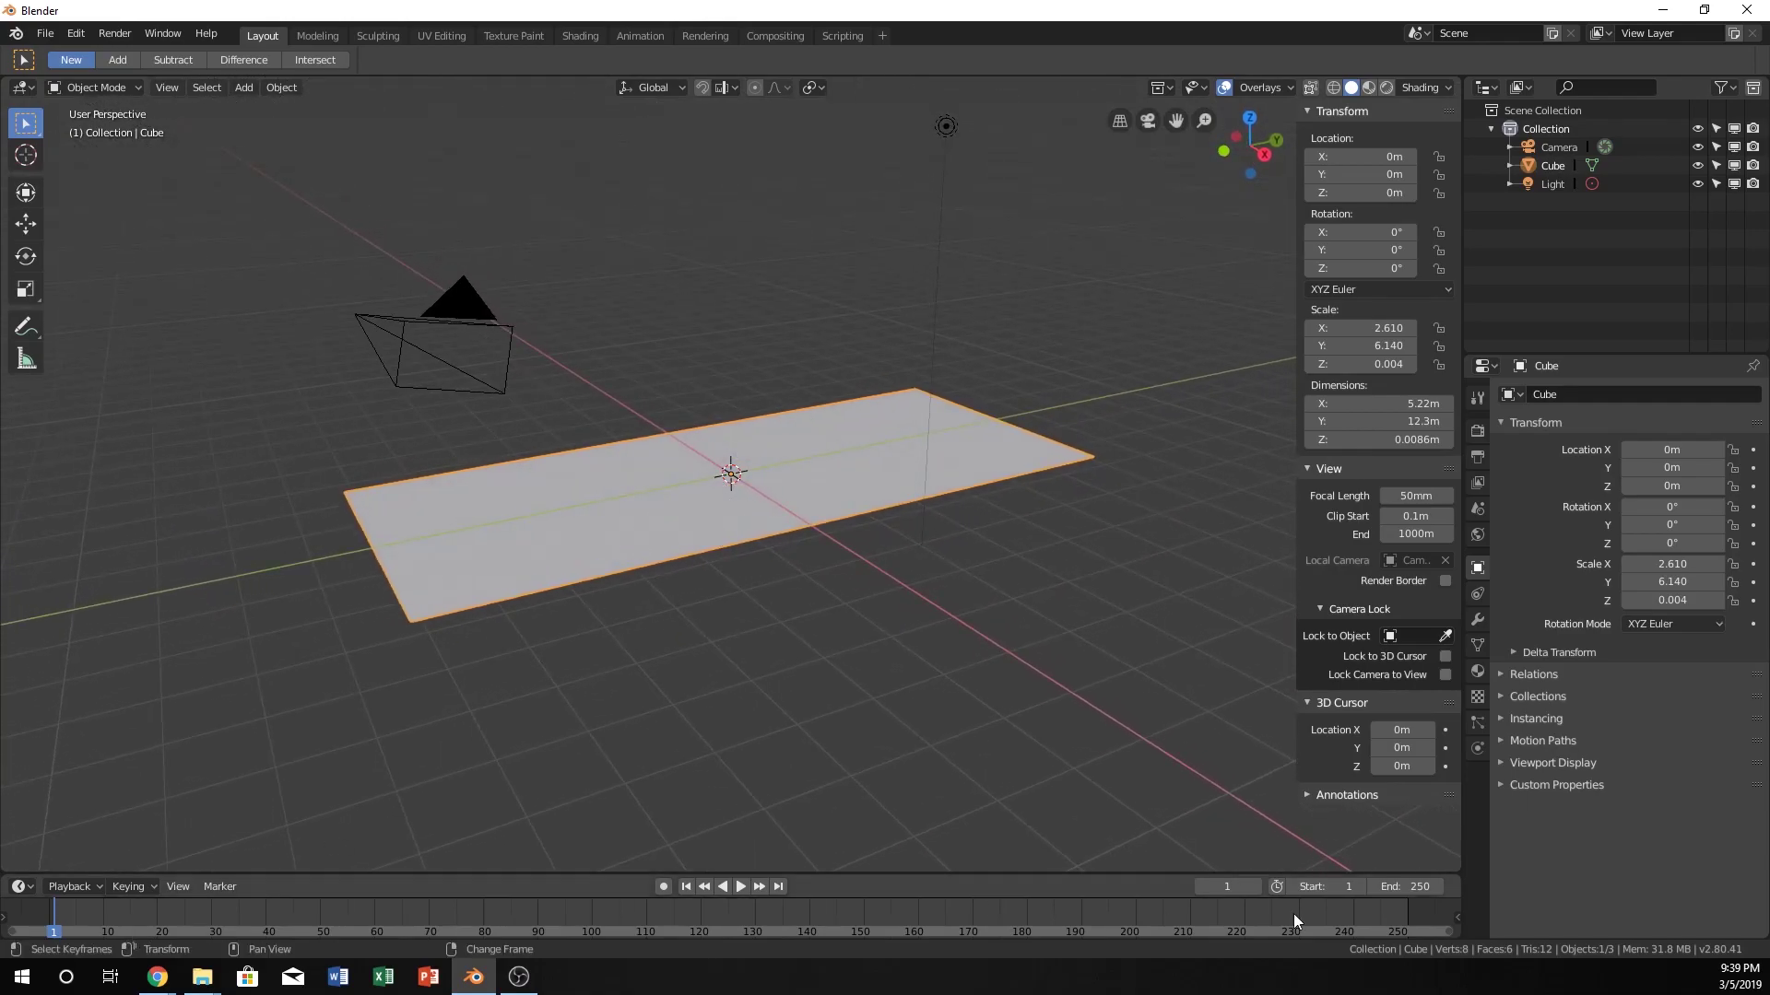
Split the 3D view into upper and lower viewports, merging away one extra split area
drag(1455, 868, 1427, 556)
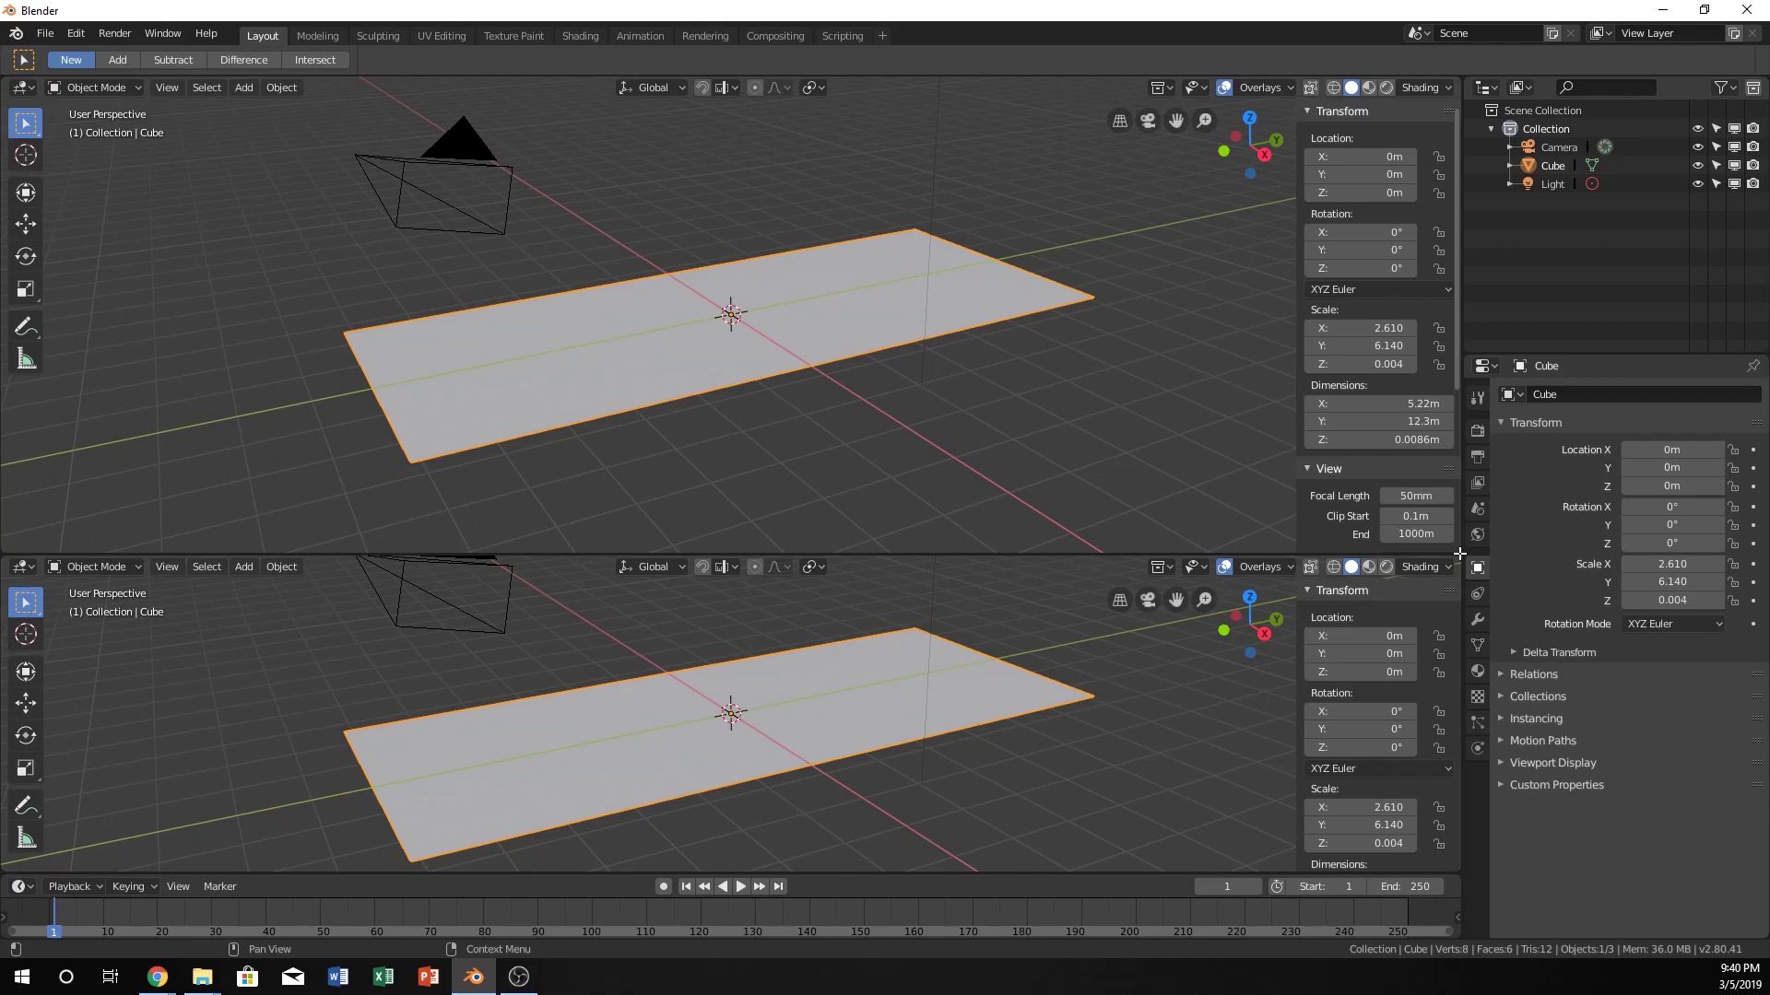
drag(1460, 553, 1447, 361)
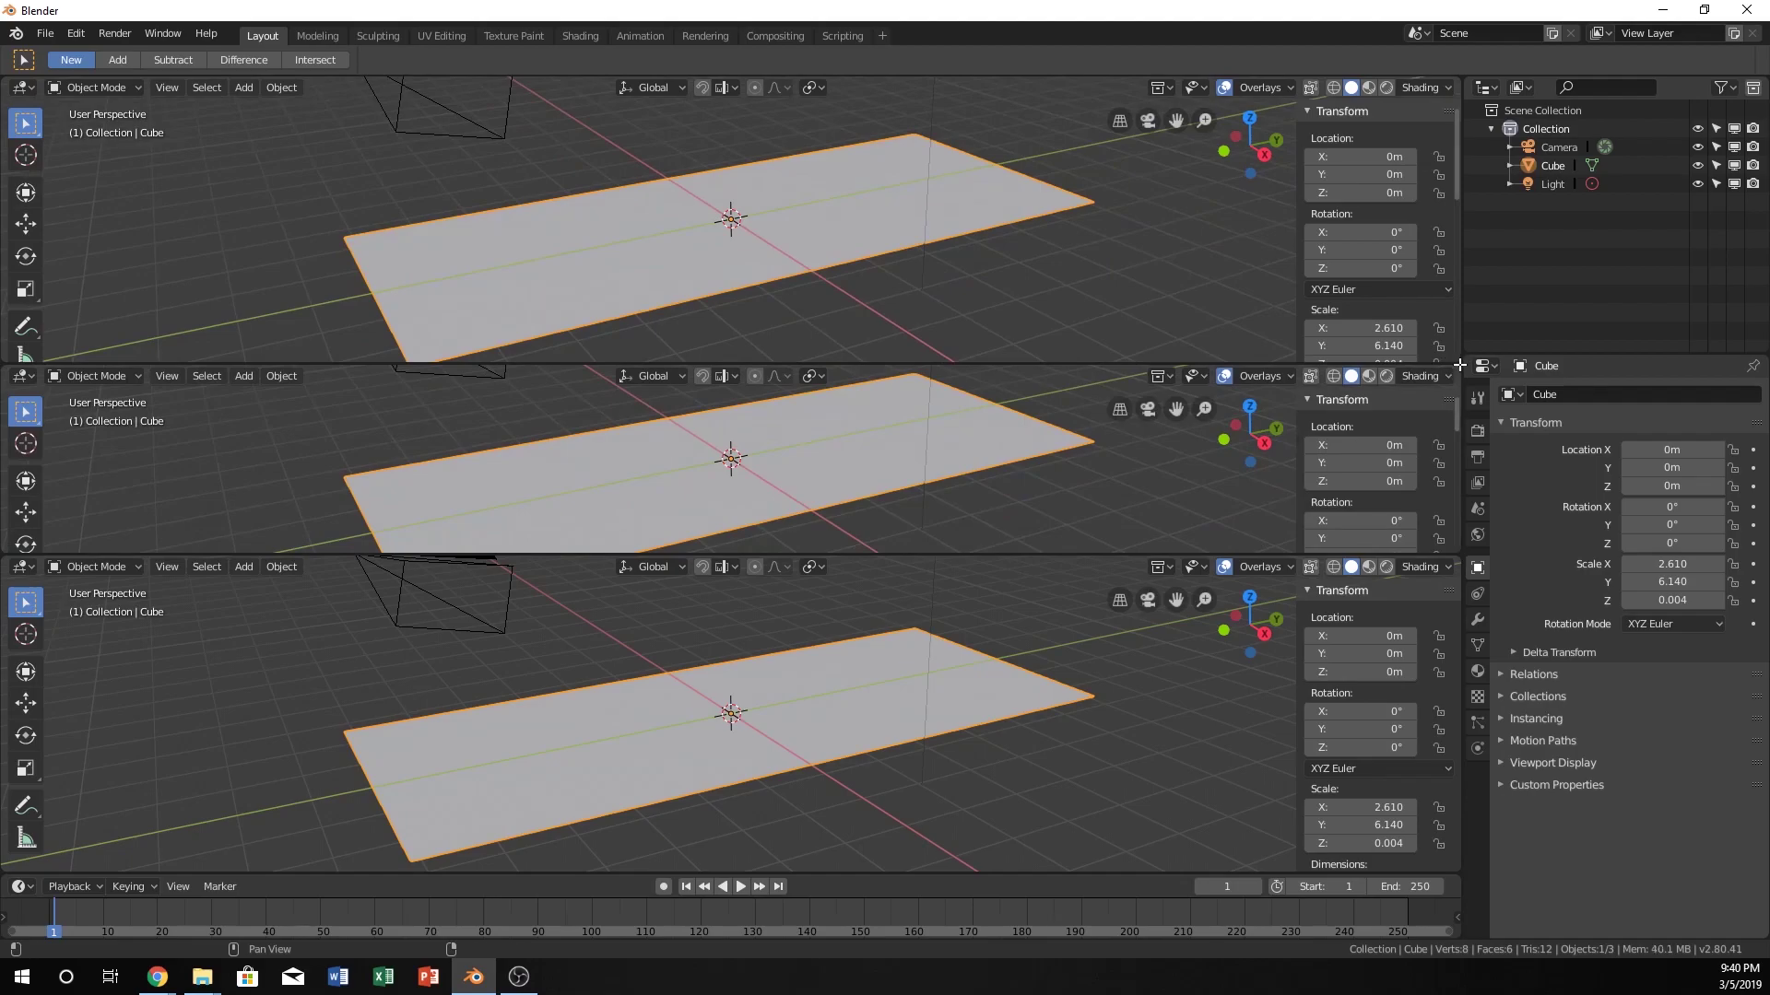
drag(1460, 365, 833, 213)
drag(811, 408, 818, 478)
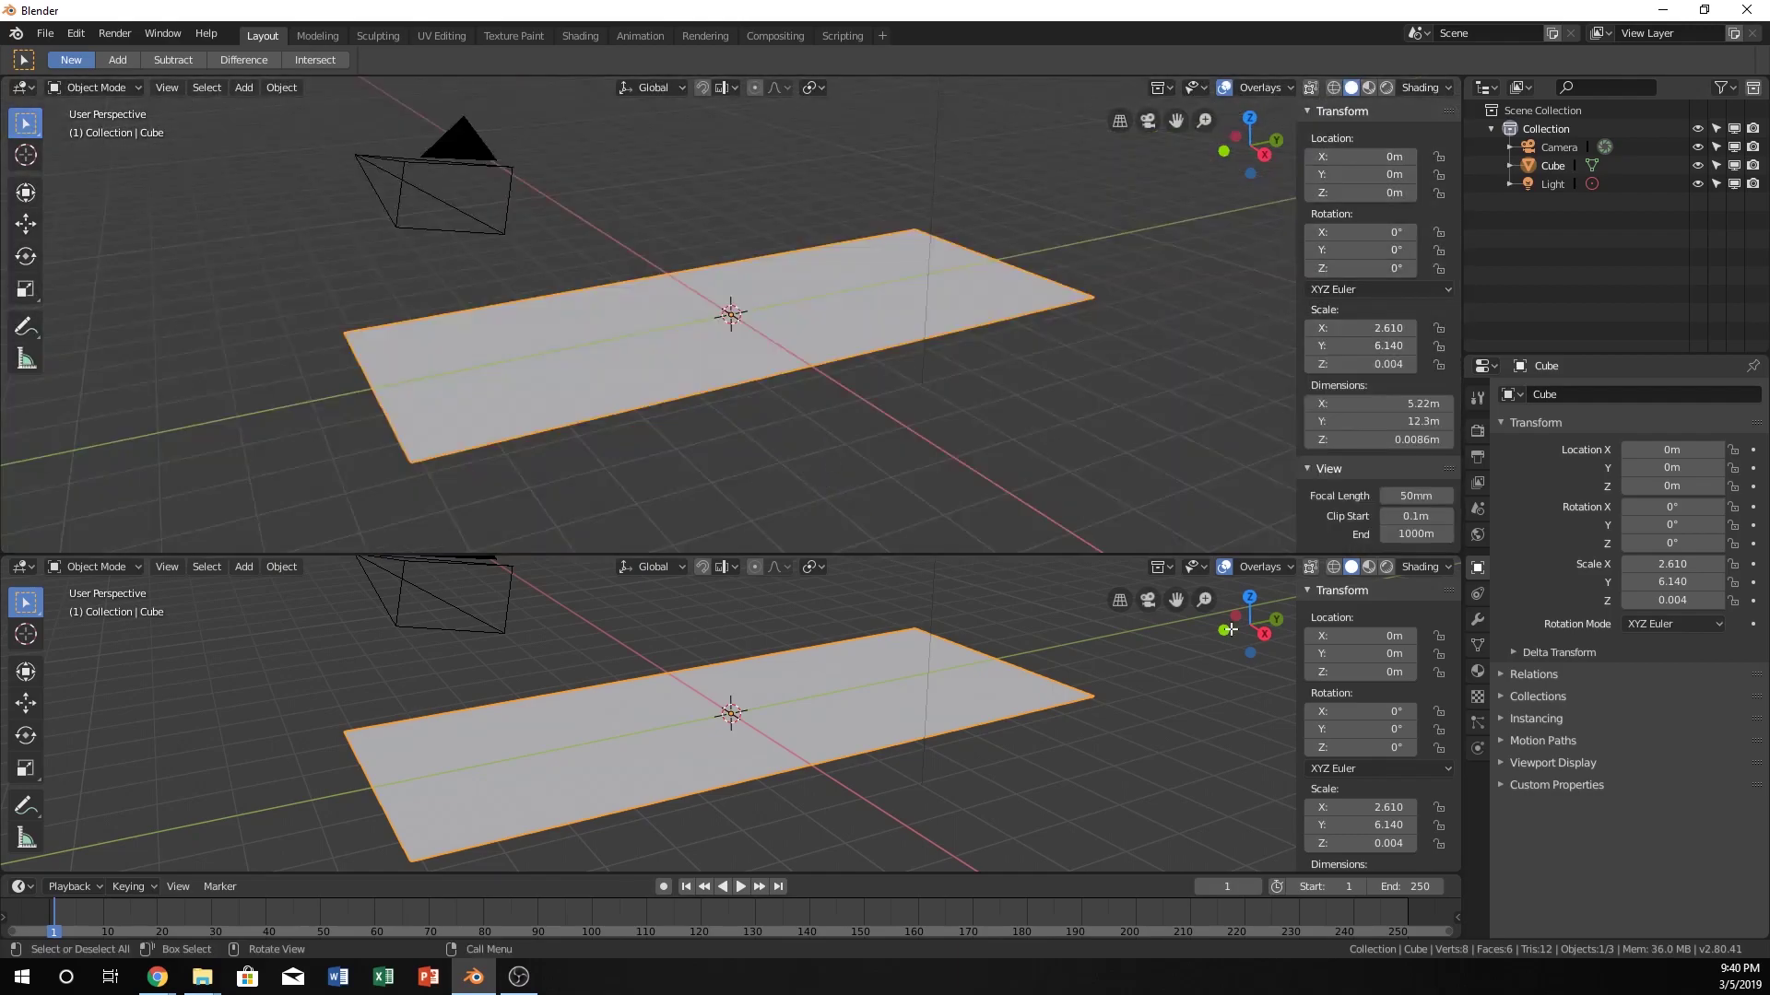
Change the lower area's editor type to Shader Editor
click(21, 567)
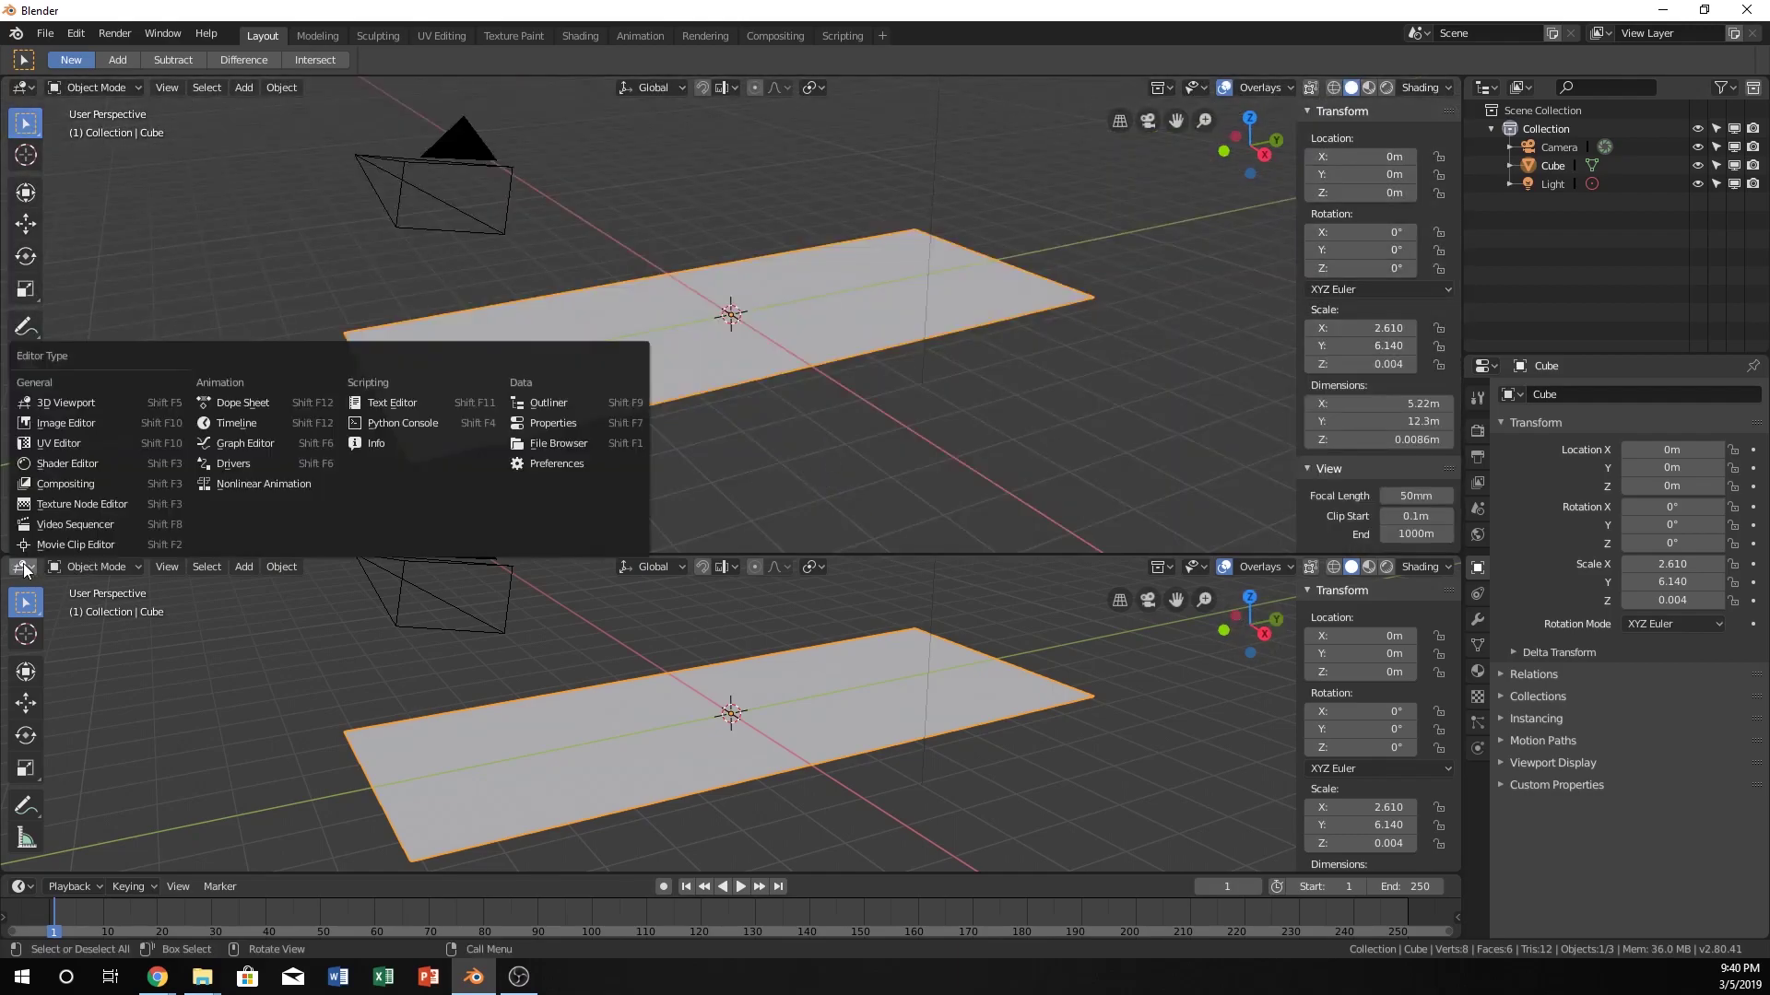
click(70, 464)
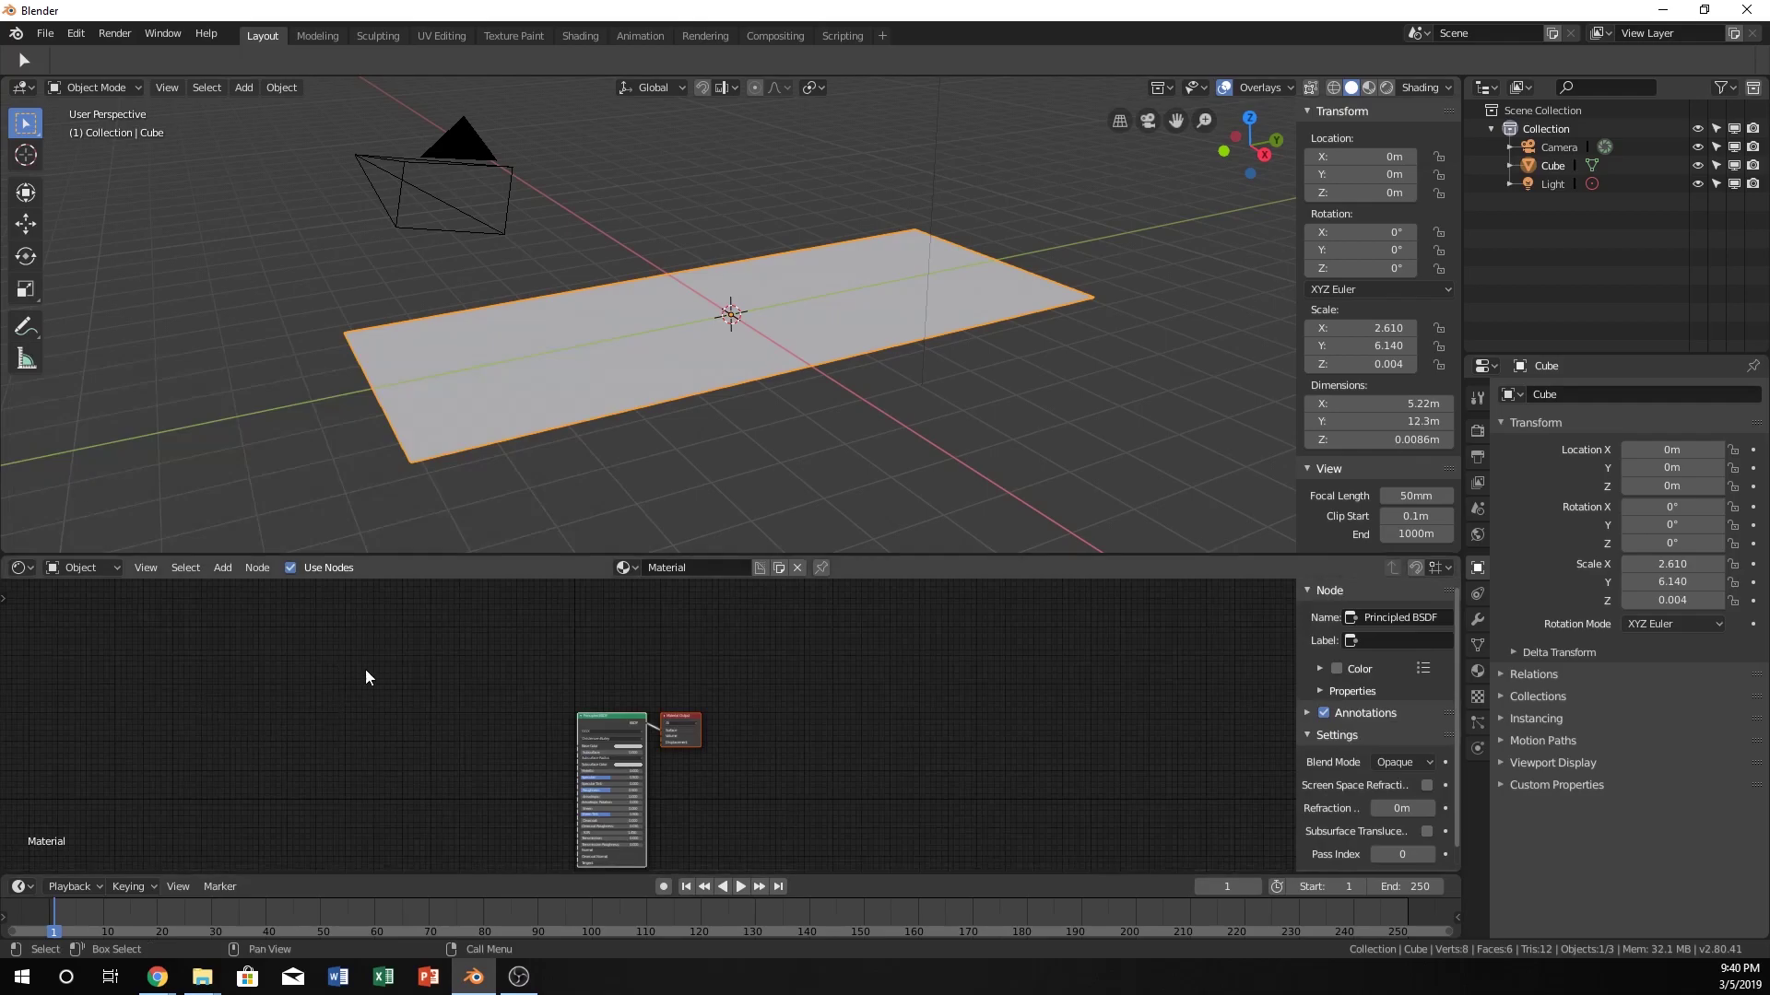
scroll(614, 758, up, 4)
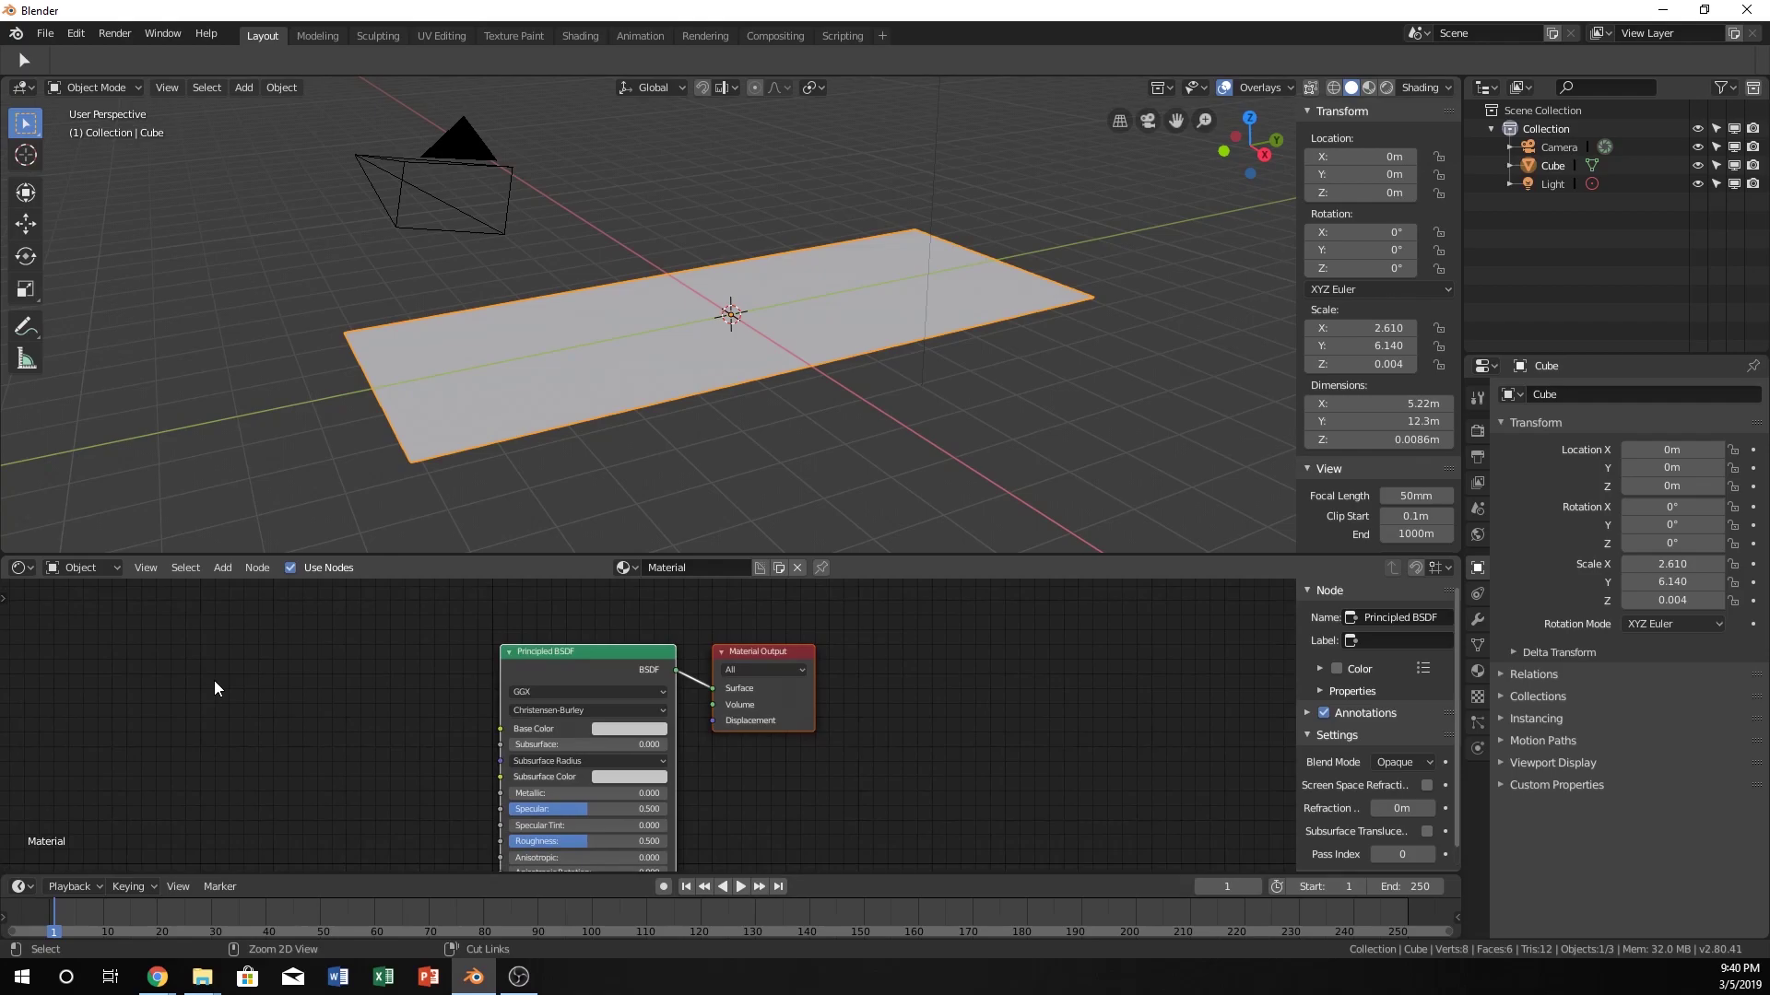
Add an Image Texture node left of Principled BSDF and link its Color to Base Color
key(shift+a)
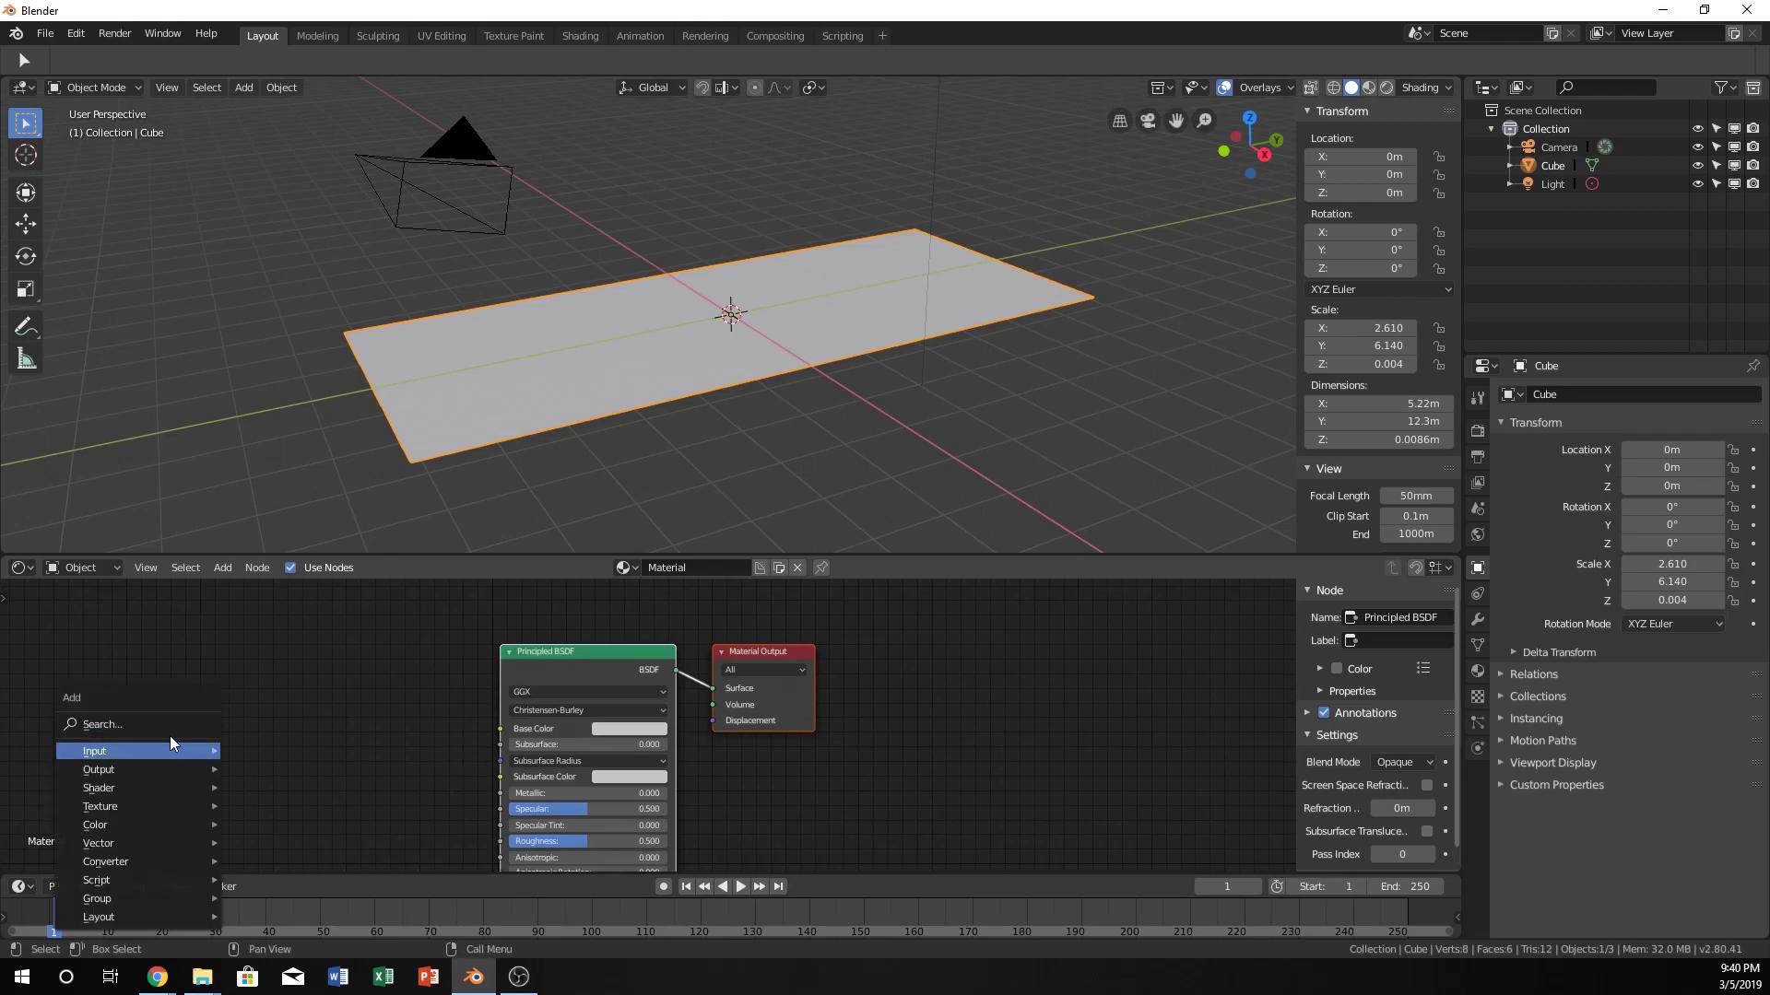
click(170, 727)
text(image)
key(Return)
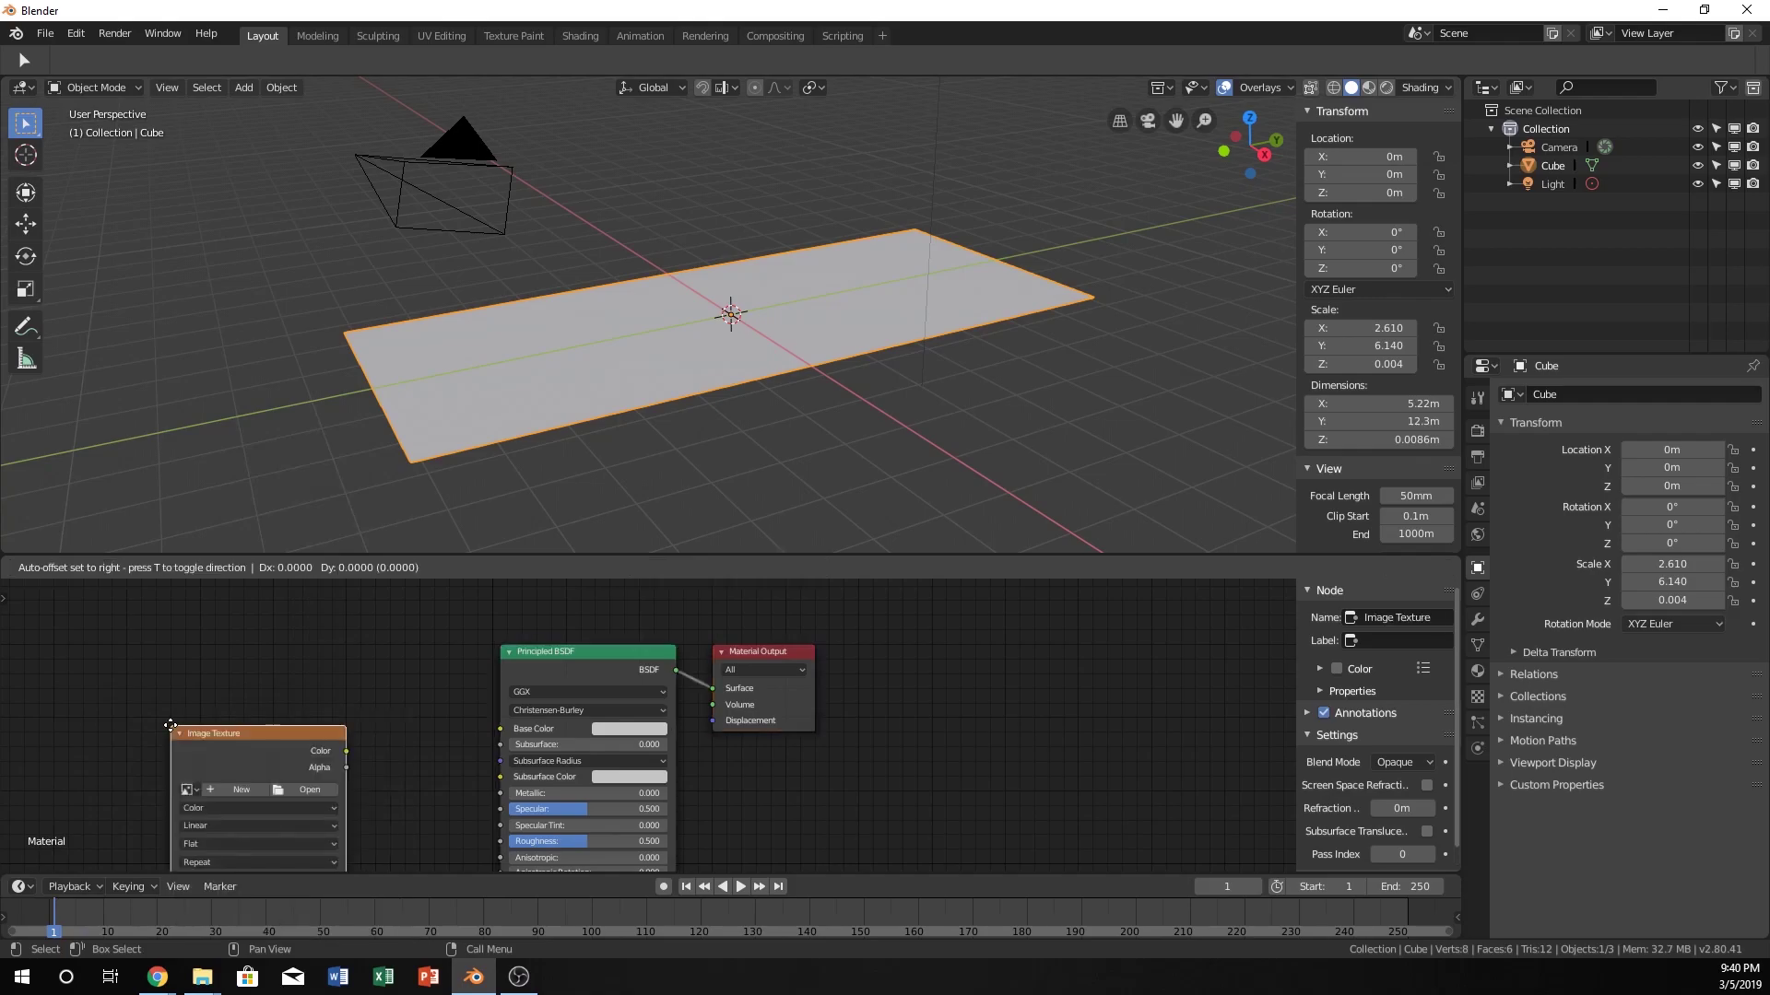
right_click(170, 725)
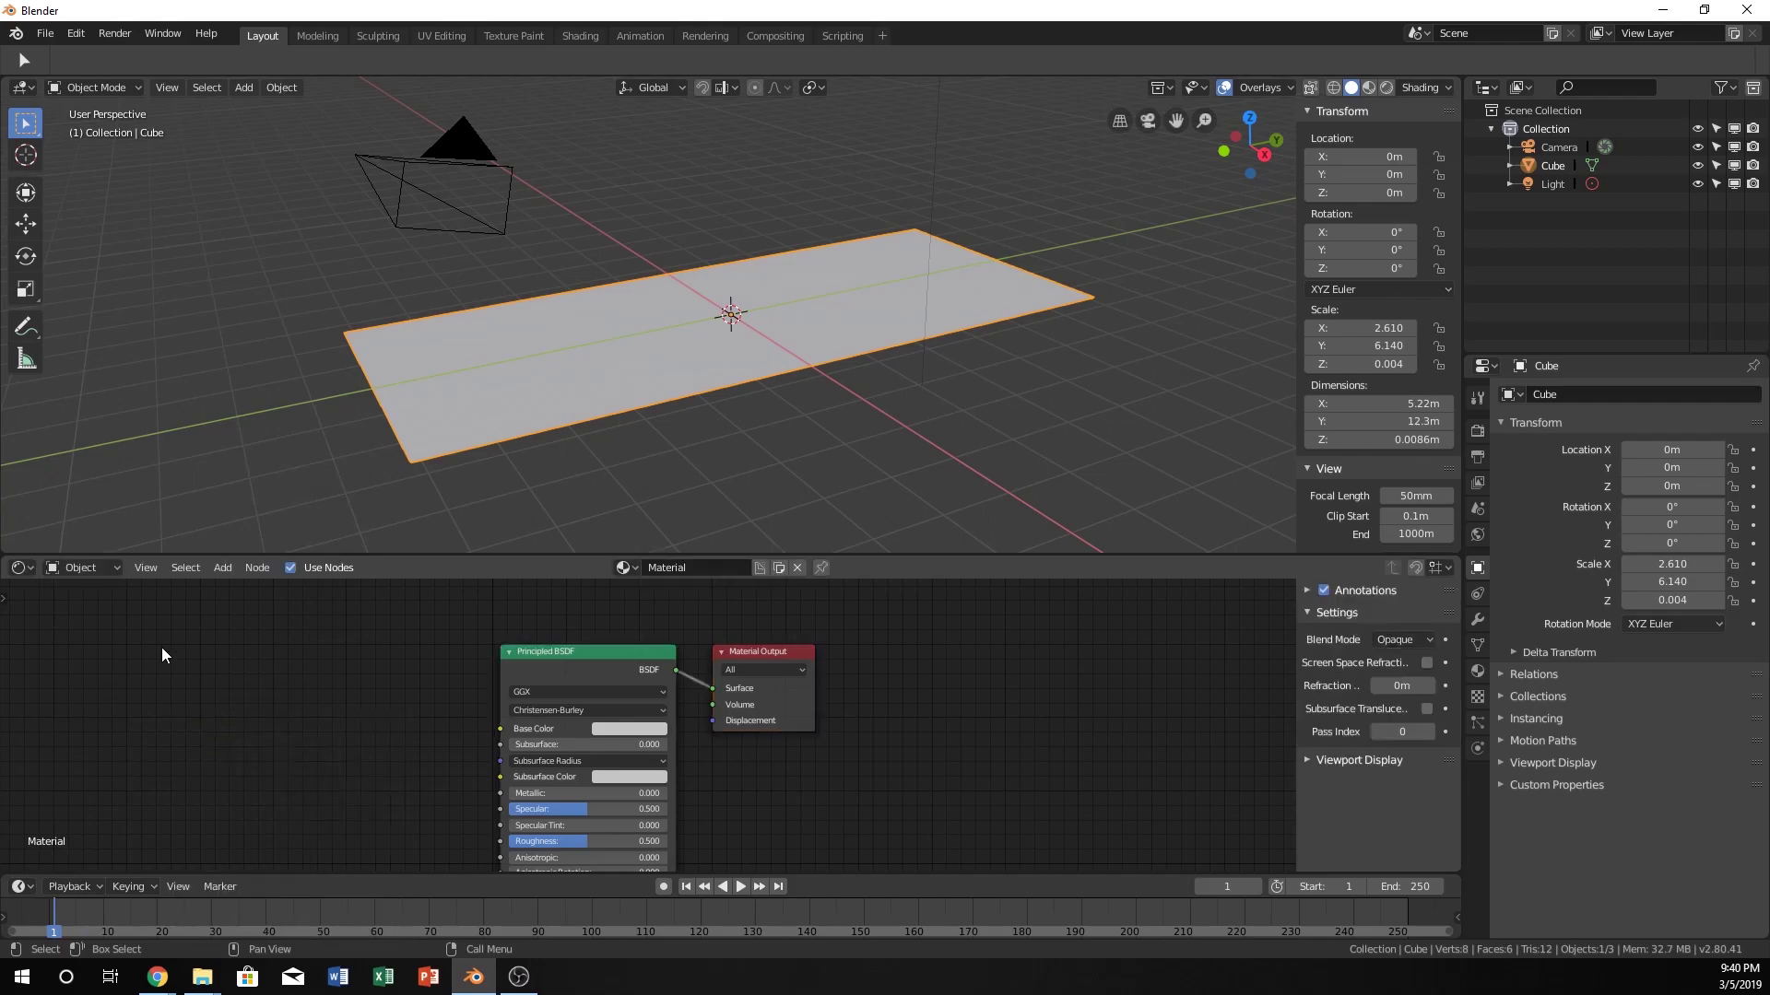
key(shift+a)
click(183, 693)
text(image)
key(Return)
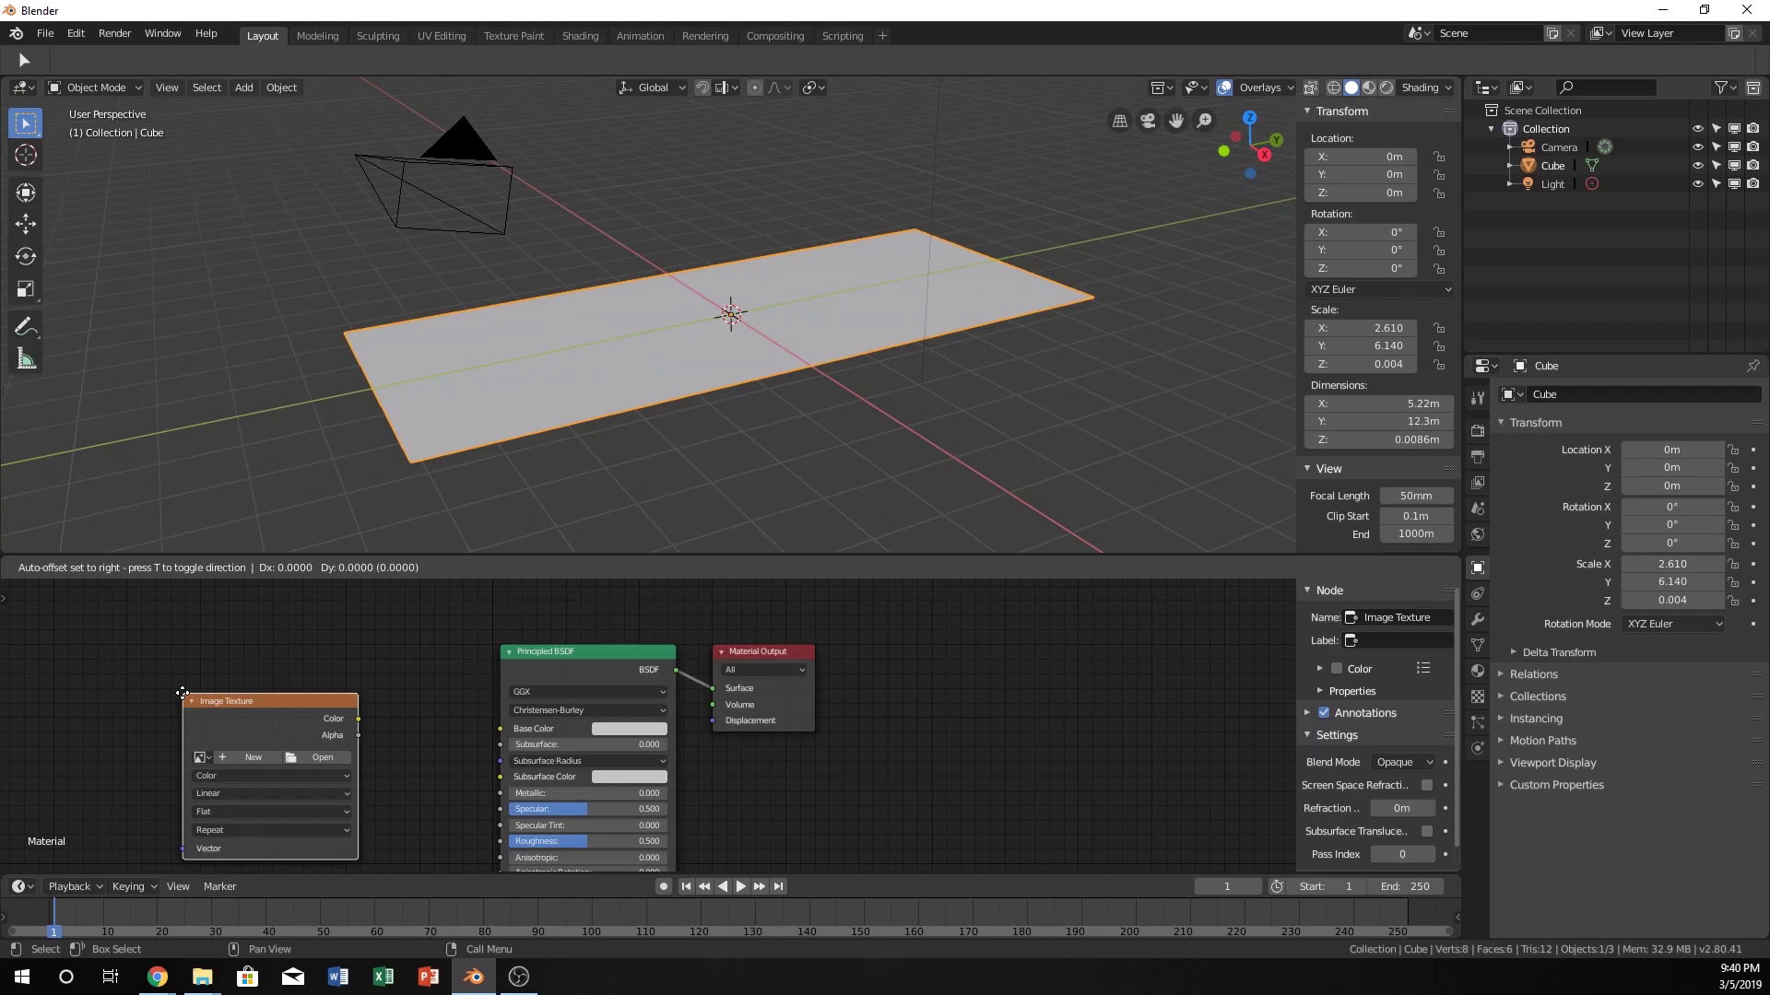
click(213, 644)
drag(395, 674, 499, 728)
scroll(415, 719, up, 1)
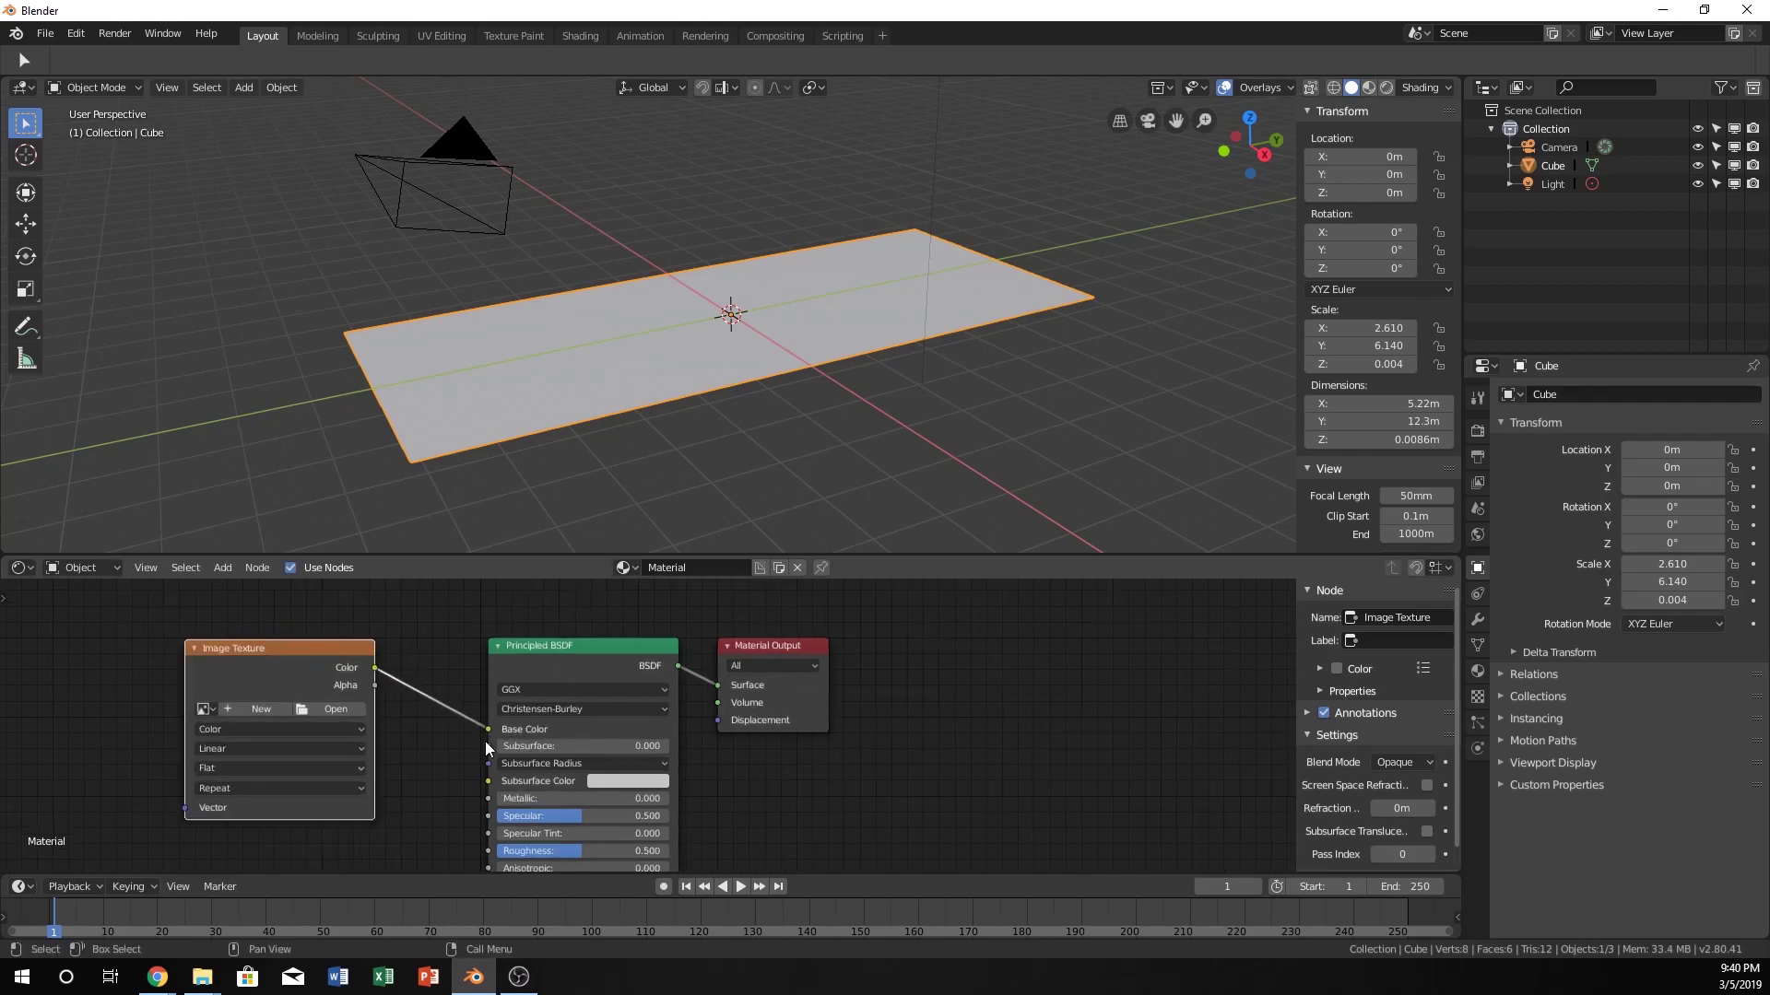
Load the dollar bill obverse jpg from Blender Tutorial Folder > dBill into the Image Texture node
click(319, 710)
click(119, 529)
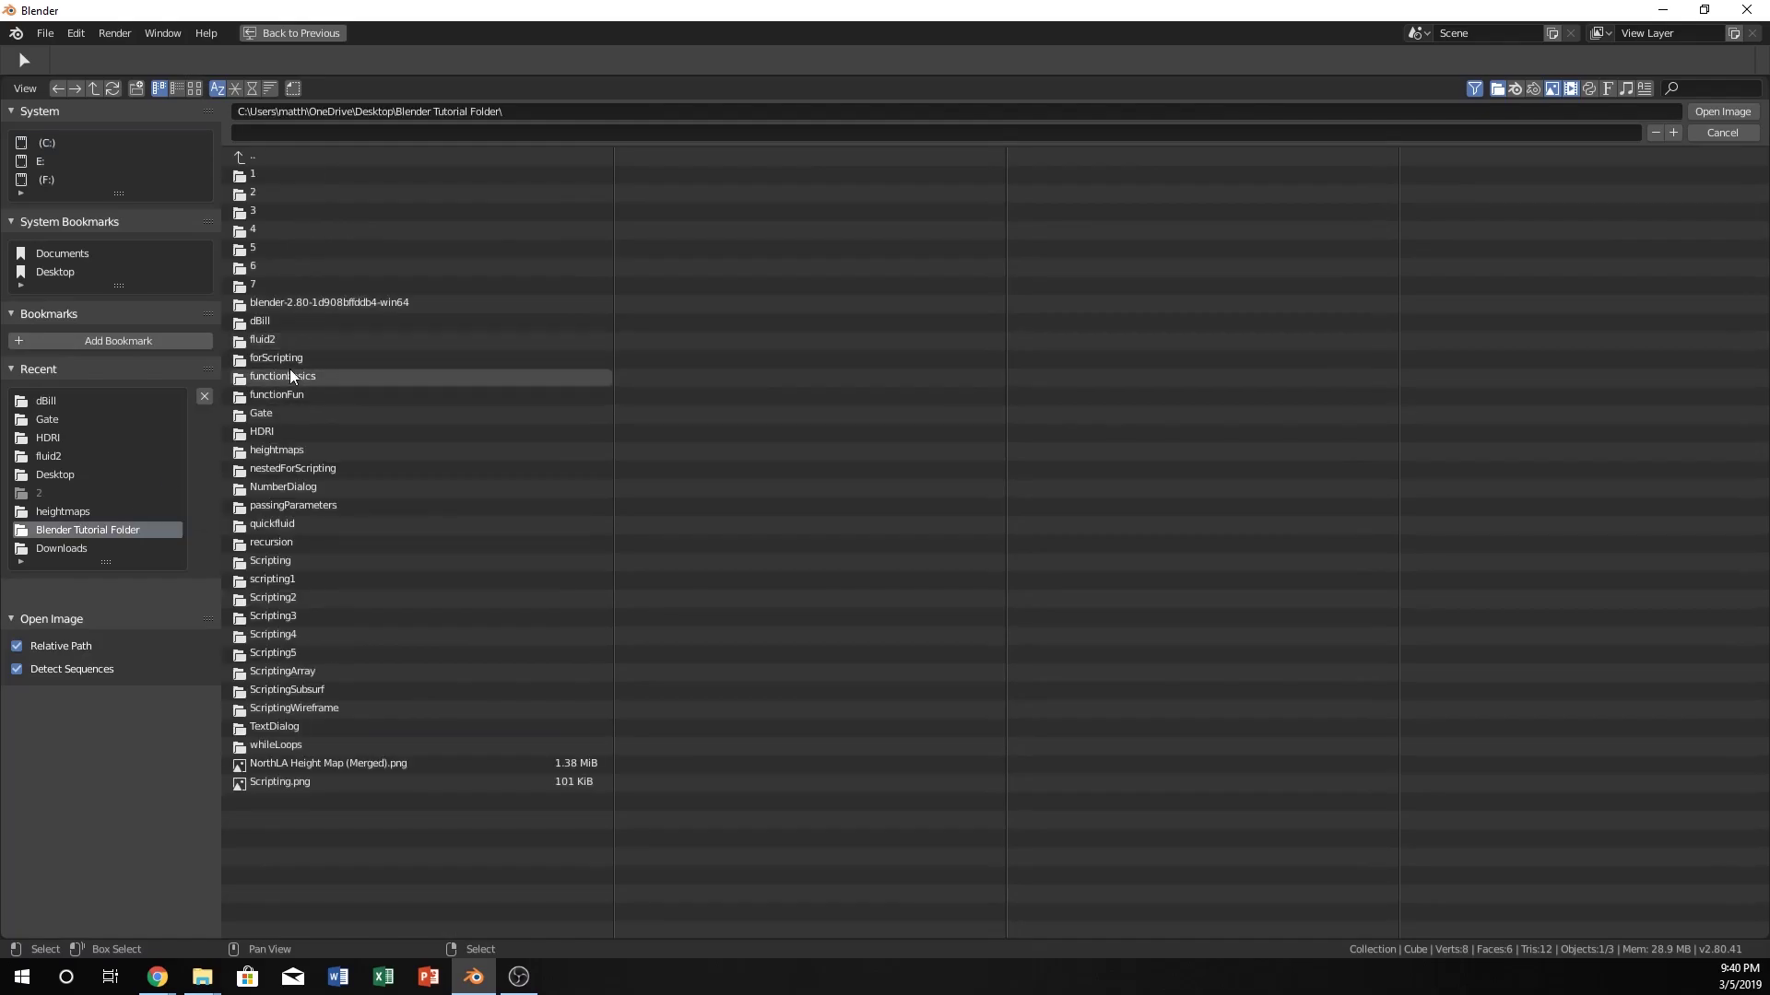
click(273, 319)
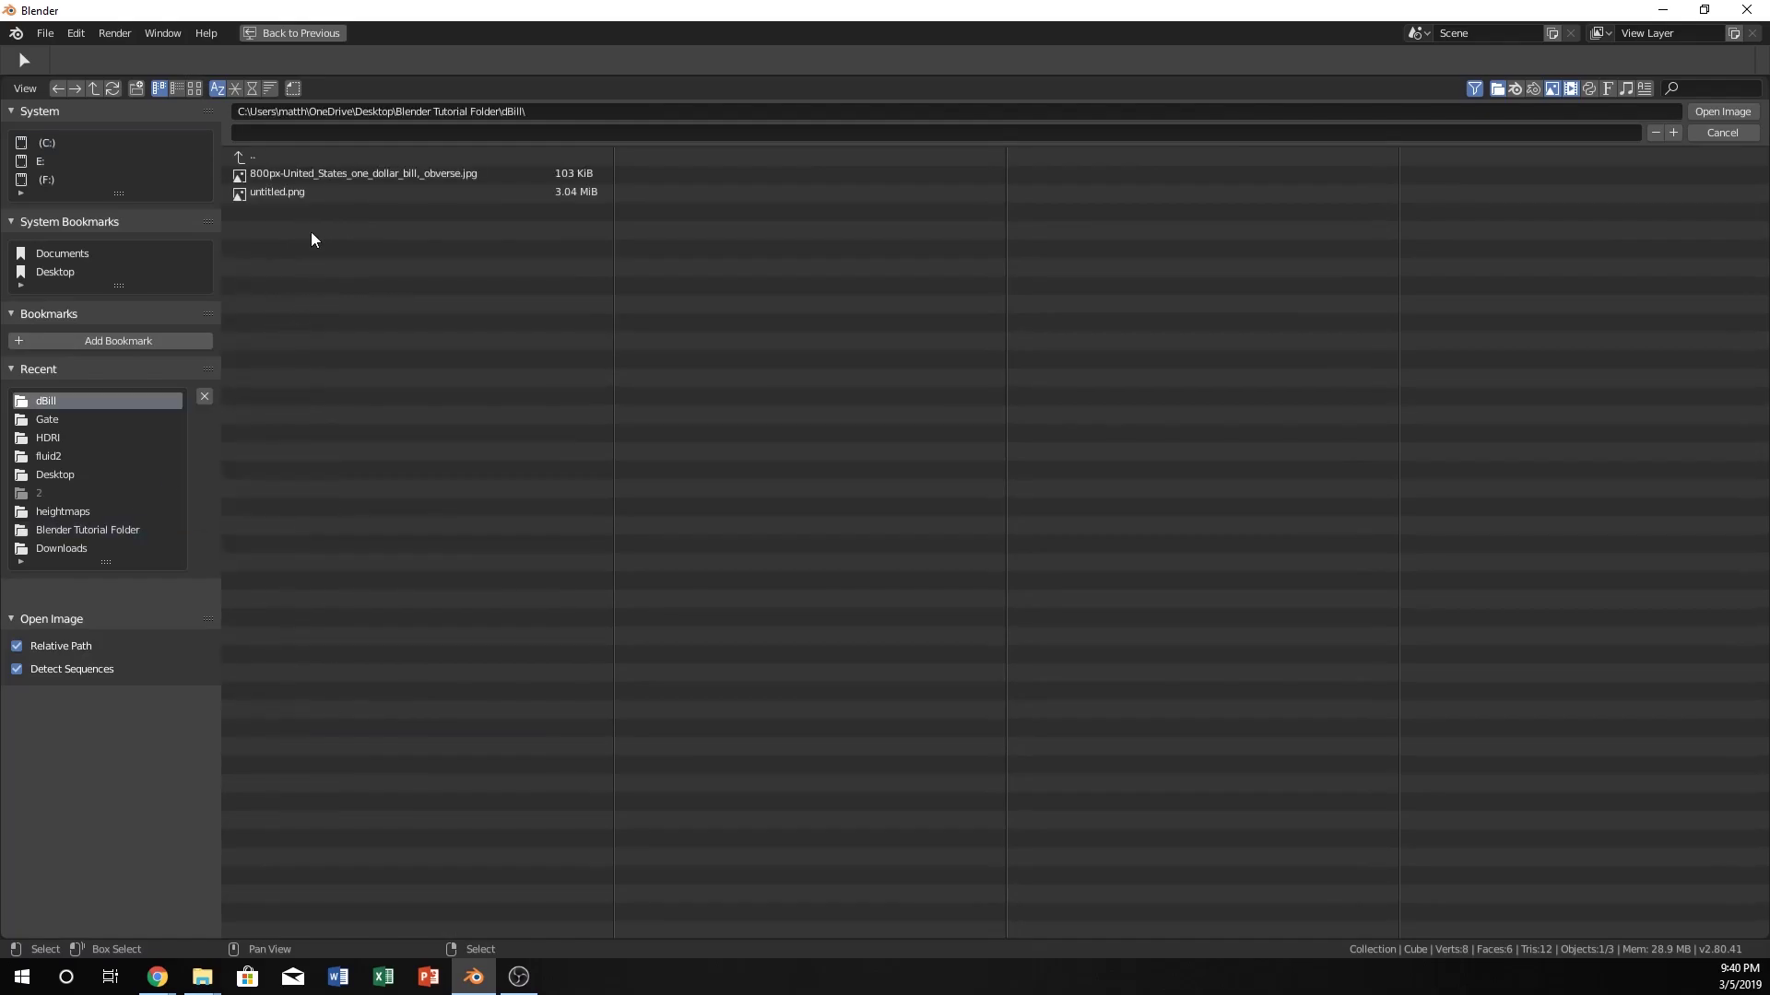
double_click(310, 175)
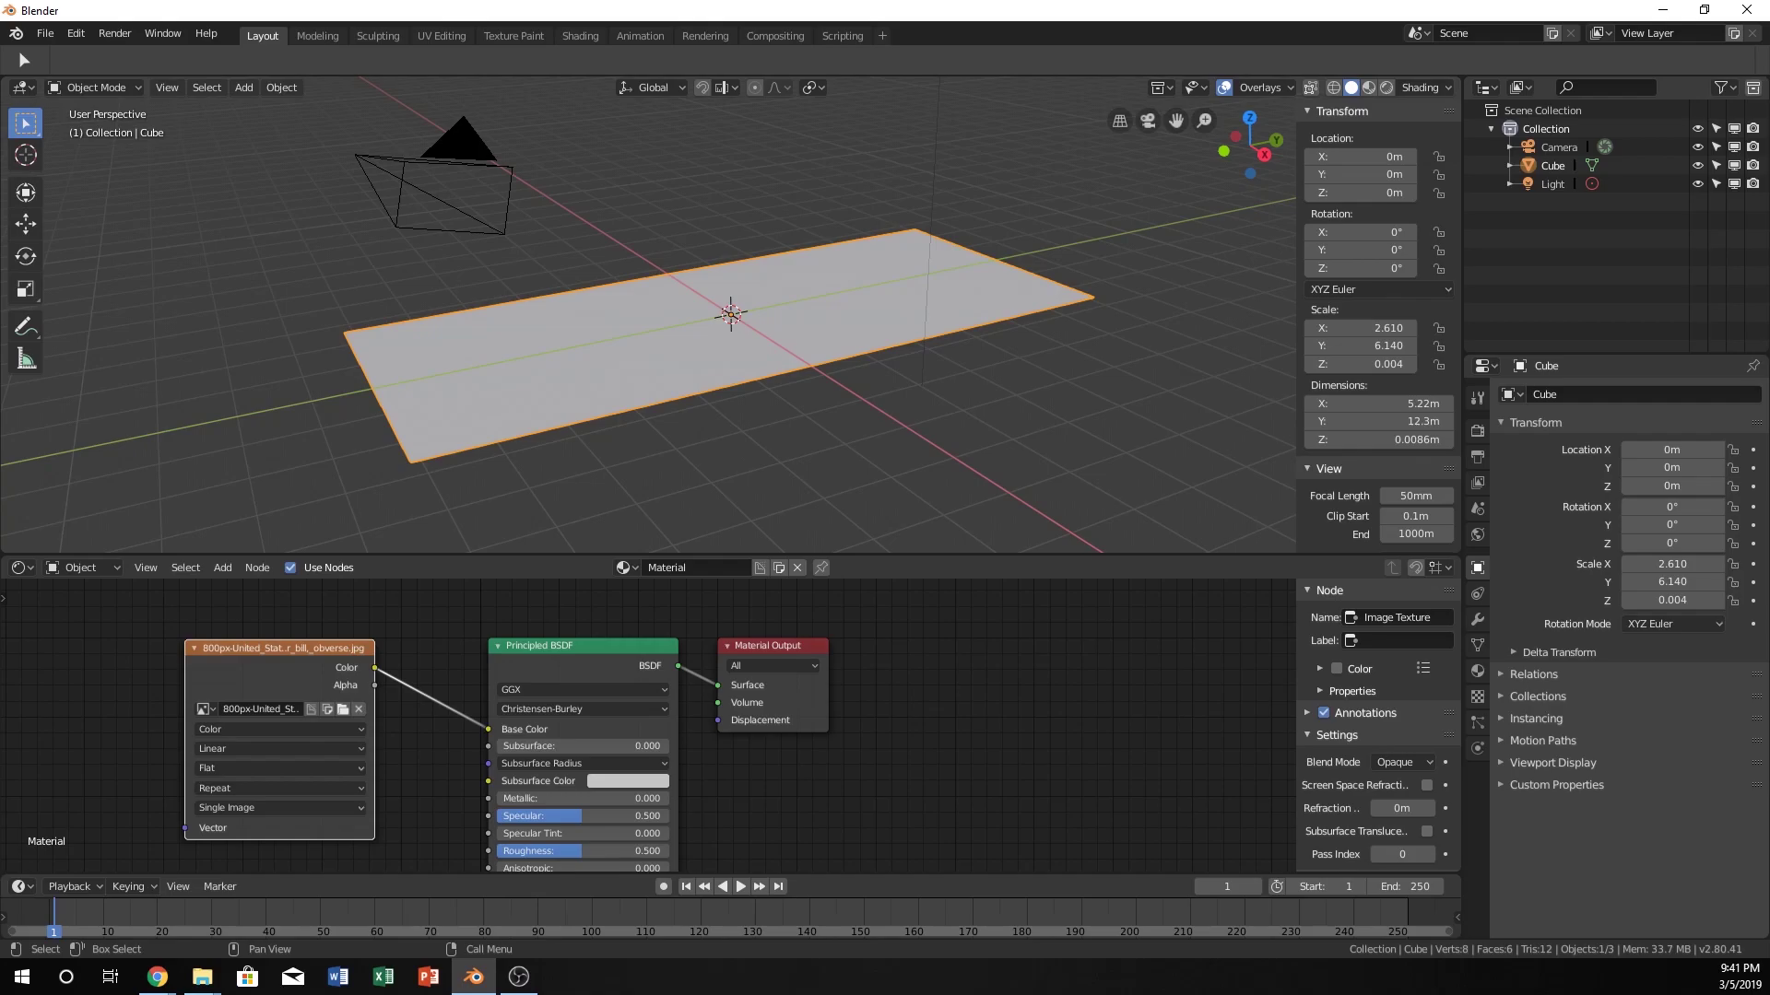
Split the top viewport into left and right halves and show the Render (Eevee) settings
key(alt+Tab)
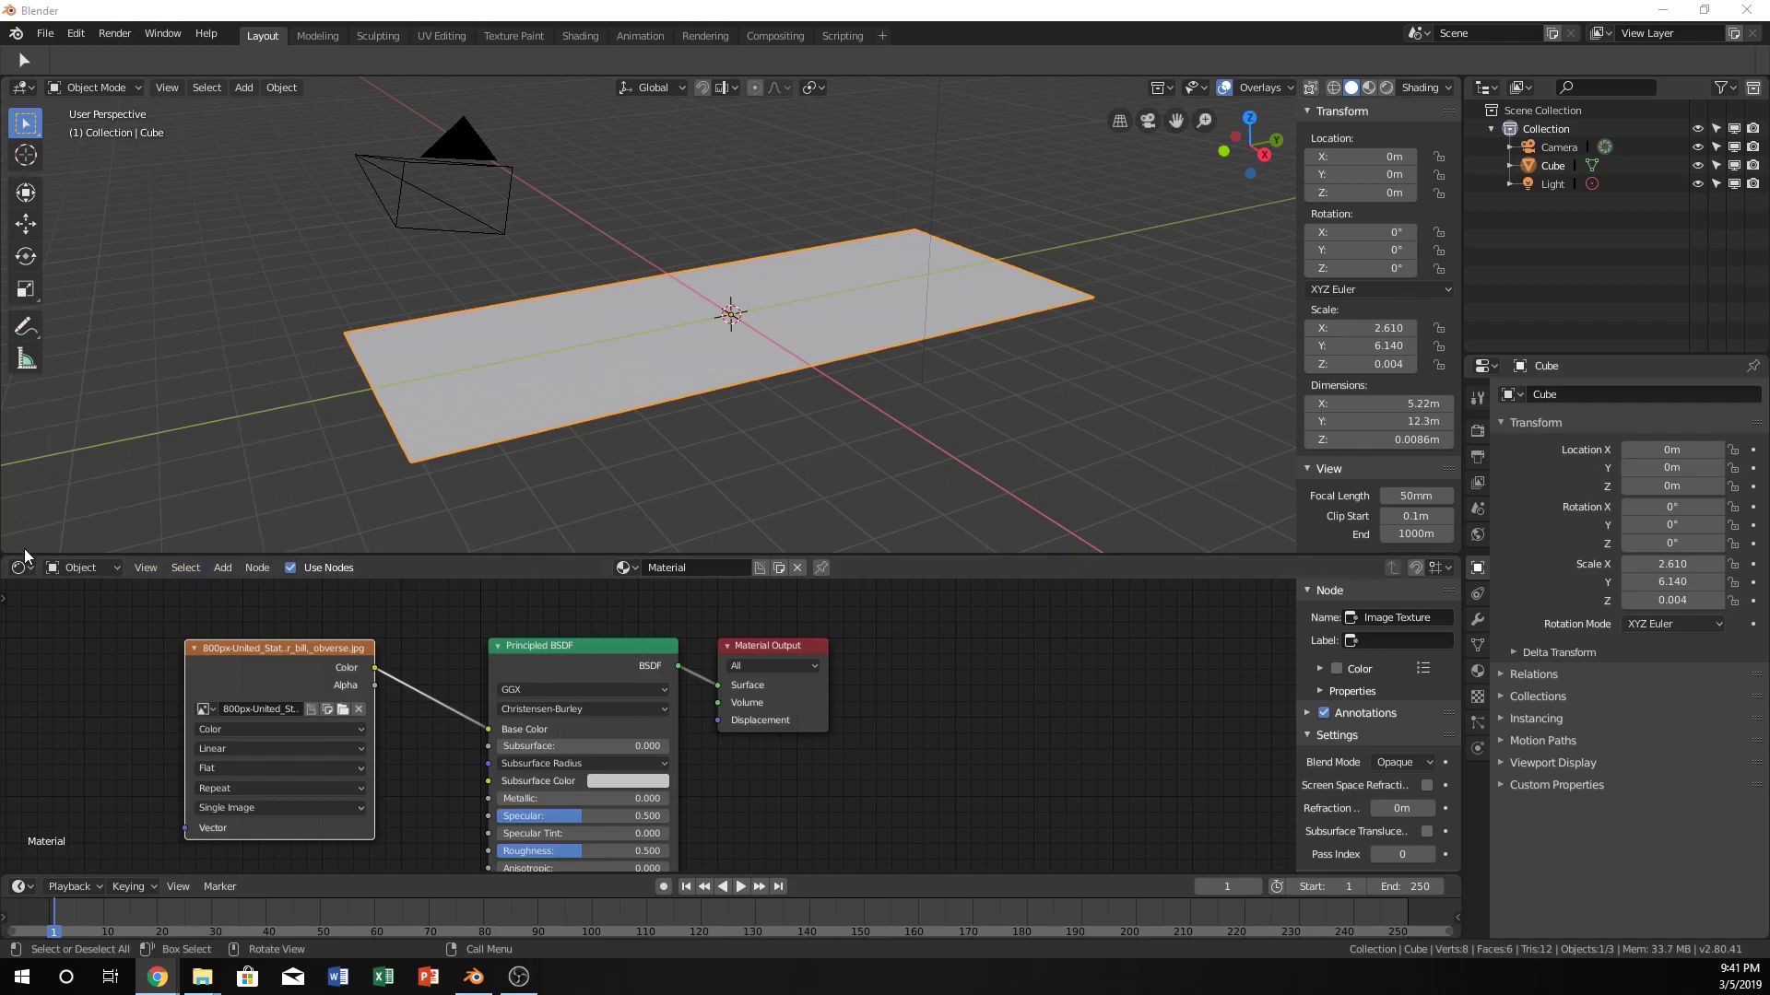
drag(16, 551, 682, 549)
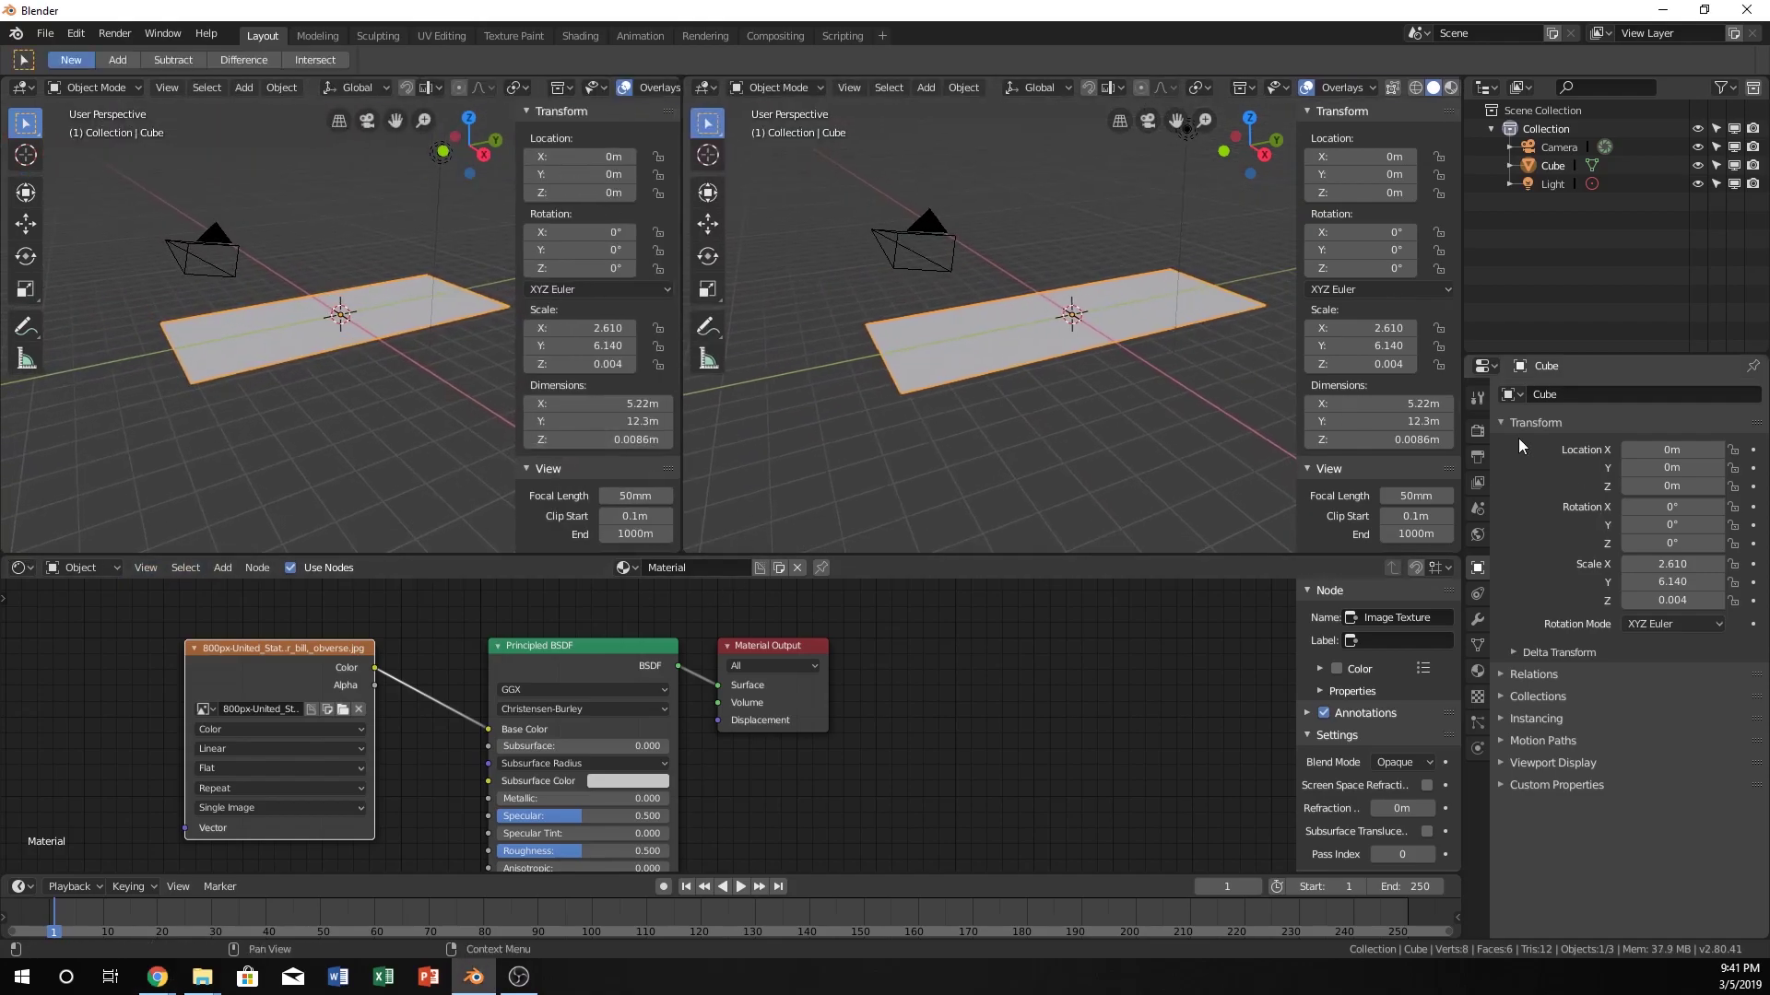
click(1478, 430)
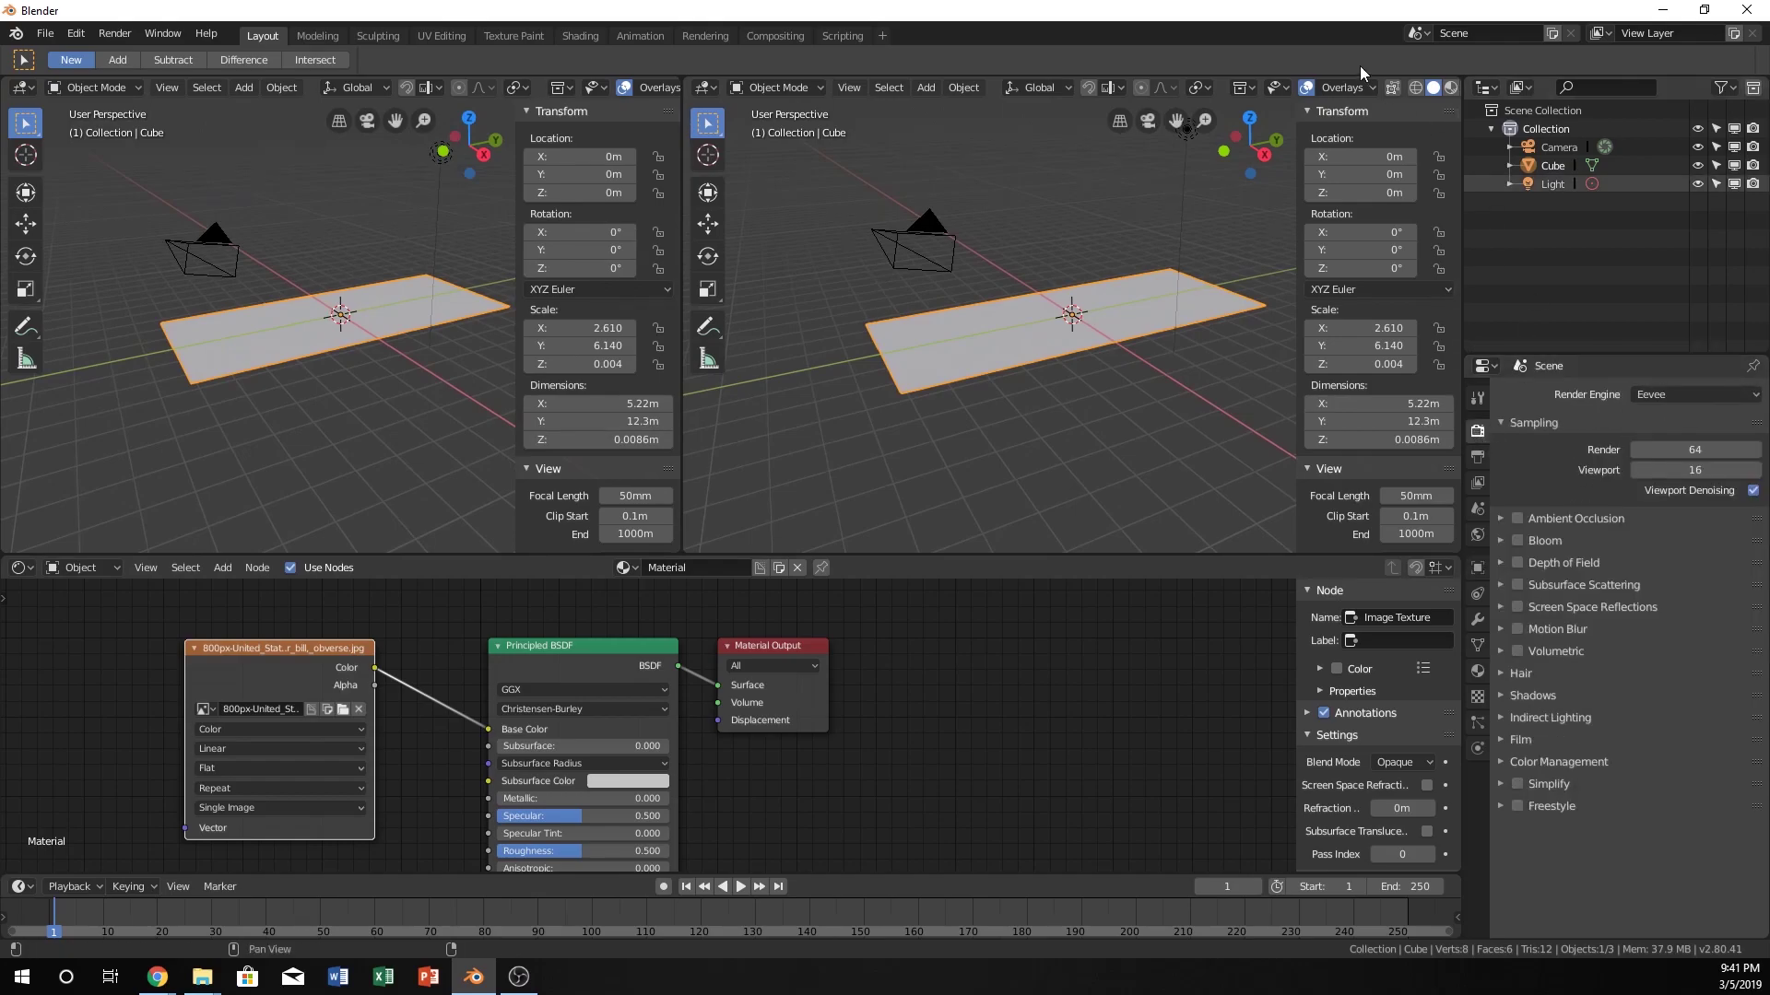
scroll(1379, 93, down, 3)
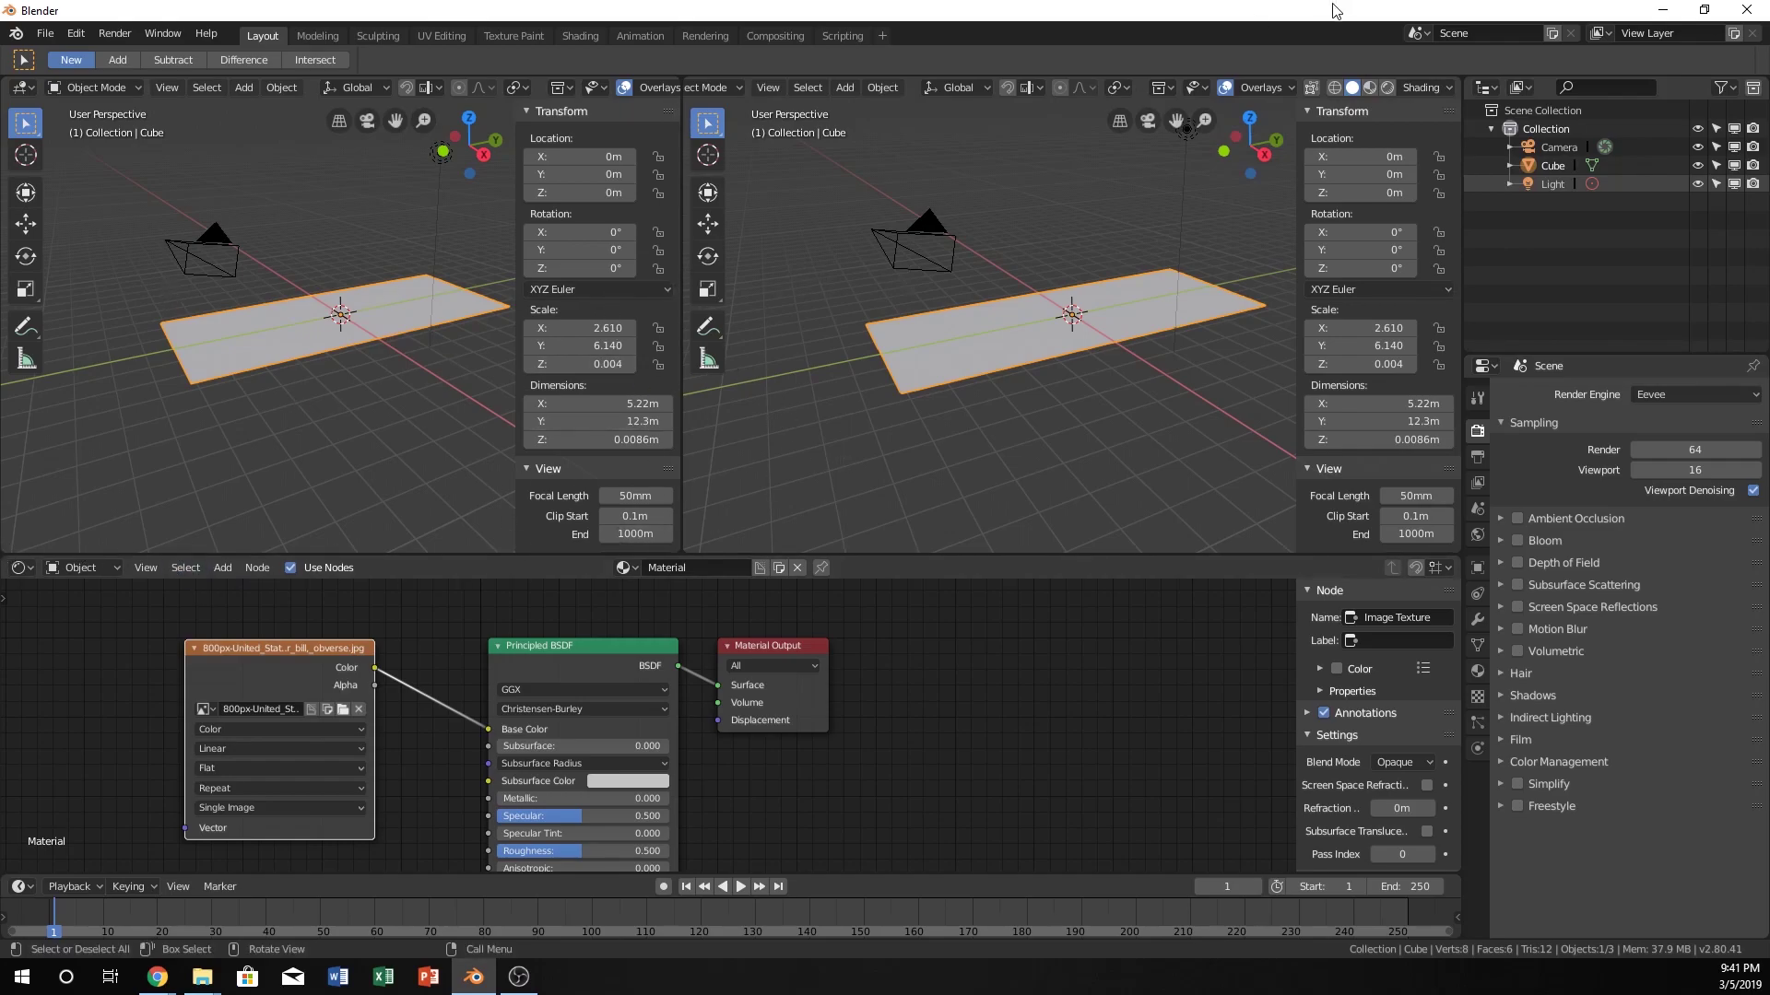
Switch the right viewport to Rendered shading to see the dollar bill texture on the slab
click(1387, 87)
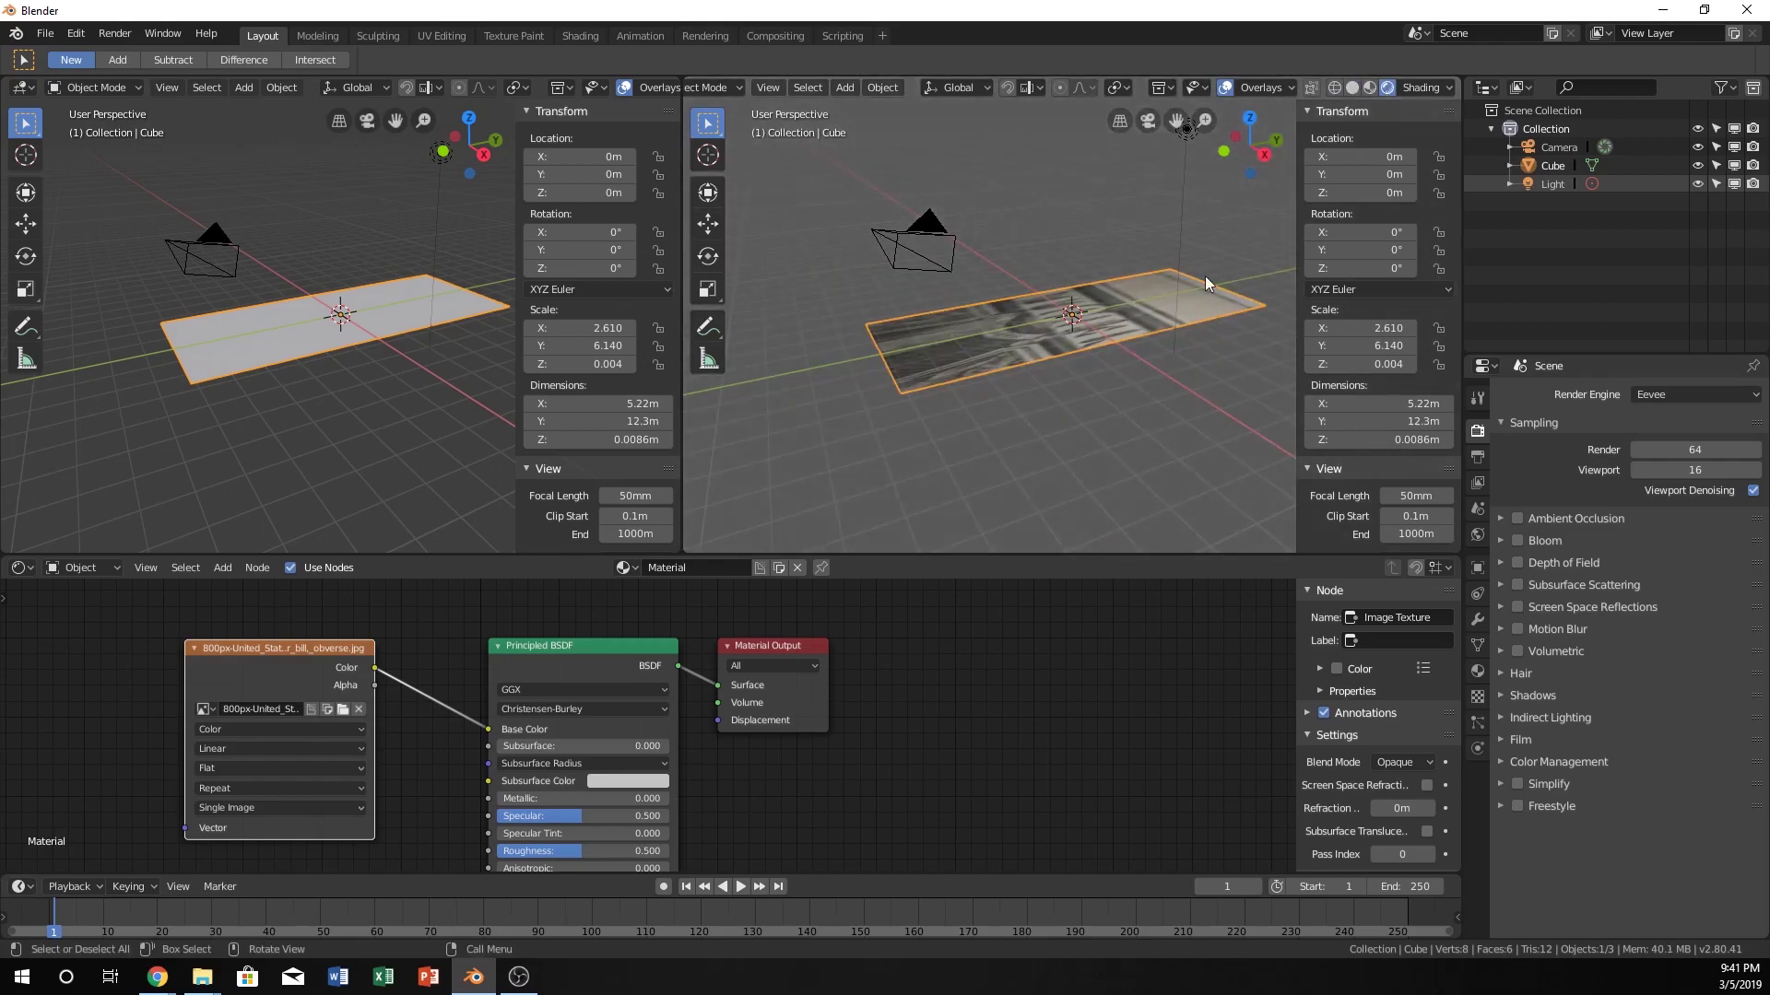
scroll(1088, 333, up, 6)
scroll(1105, 363, down, 5)
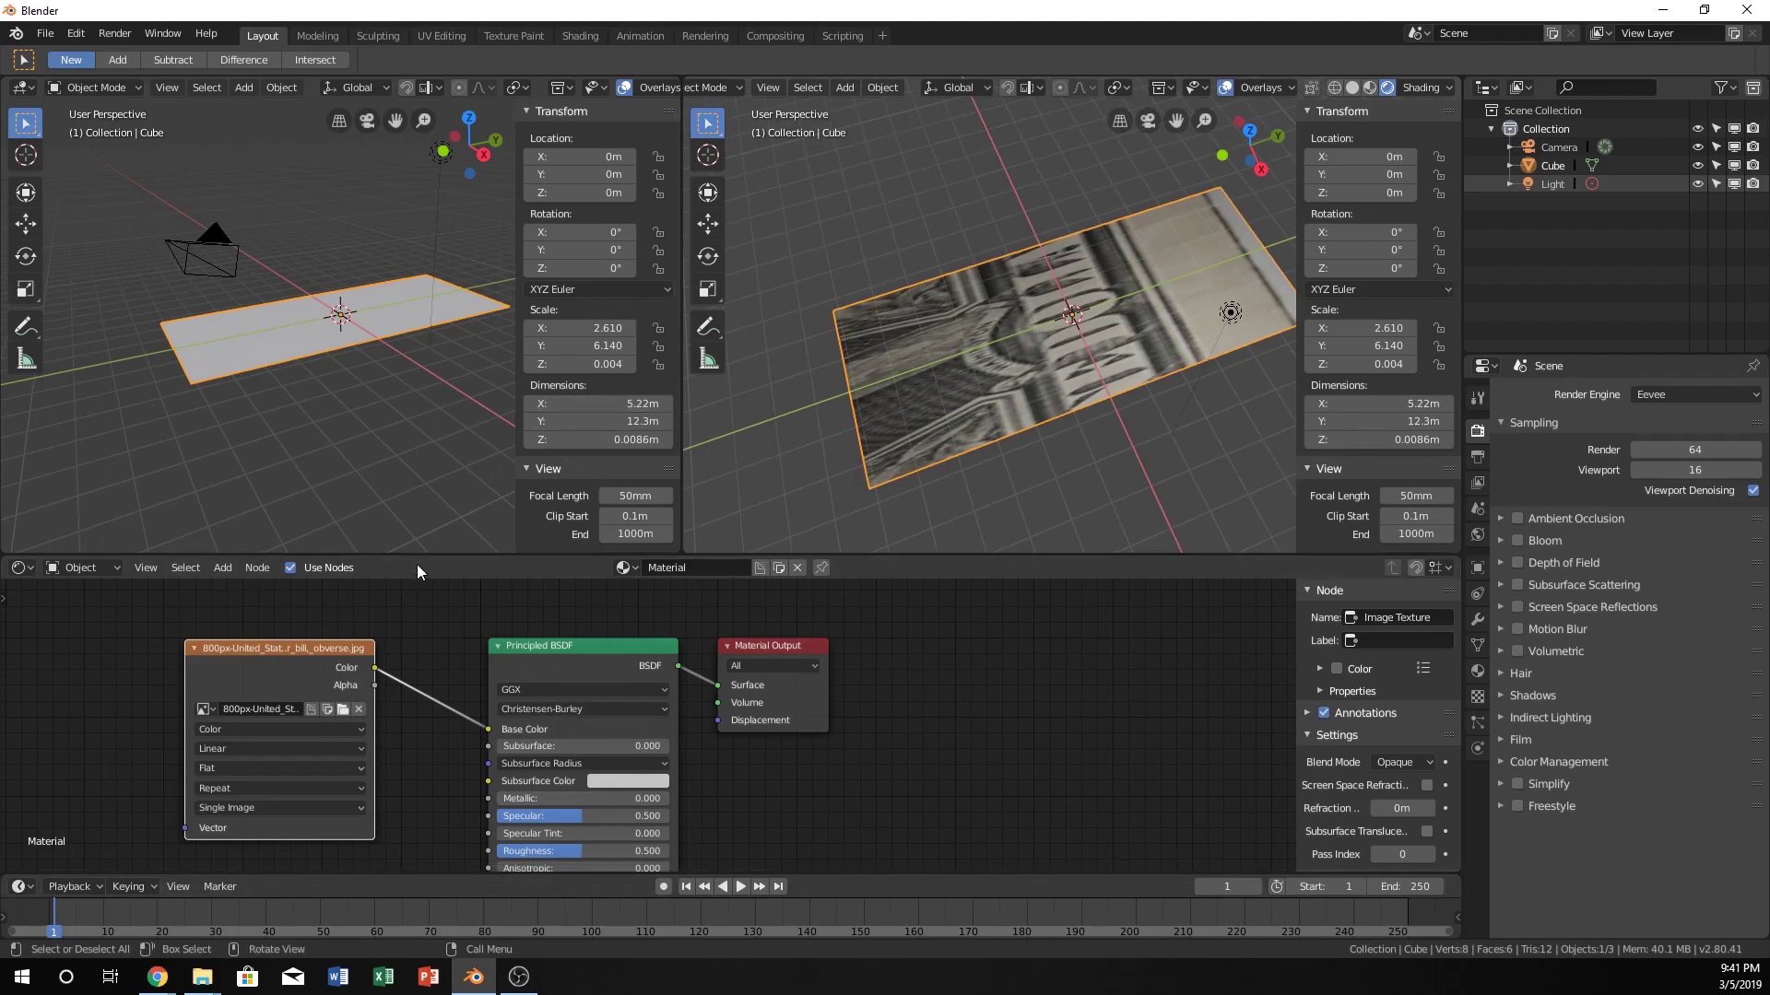
click(22, 88)
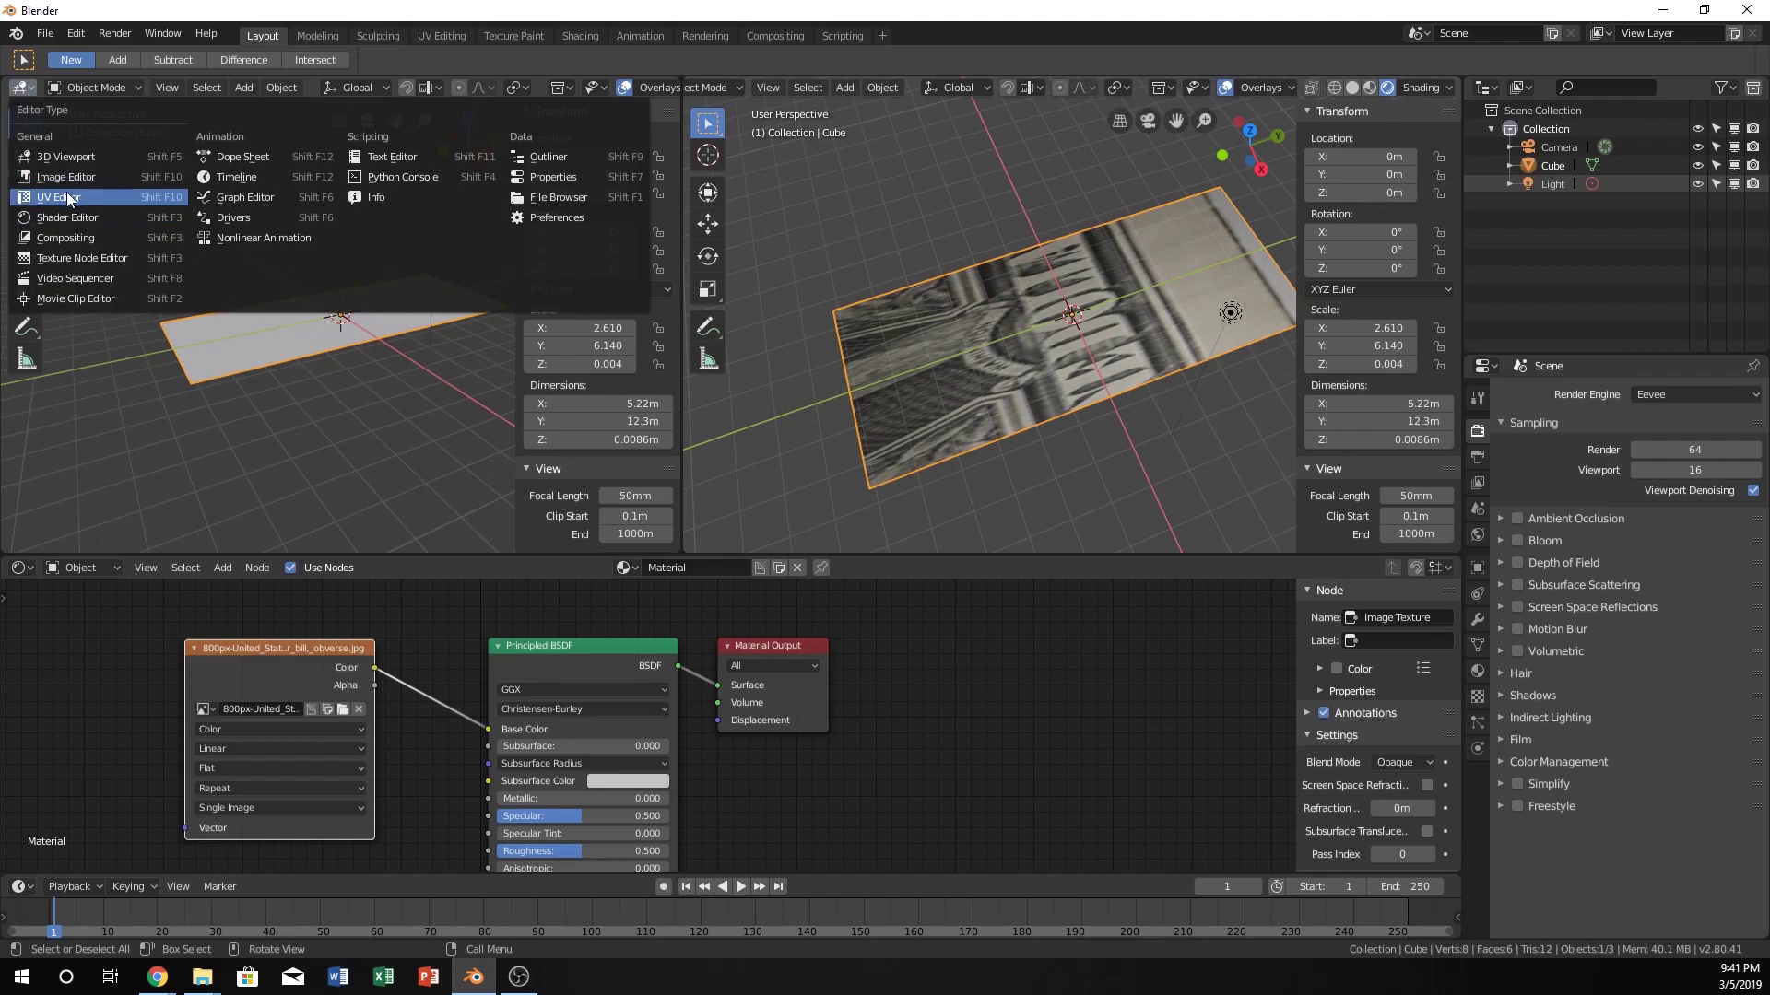
Turn the left area into a UV Editor displaying the dollar bill image
click(66, 197)
click(263, 89)
click(276, 118)
scroll(414, 396, down, 4)
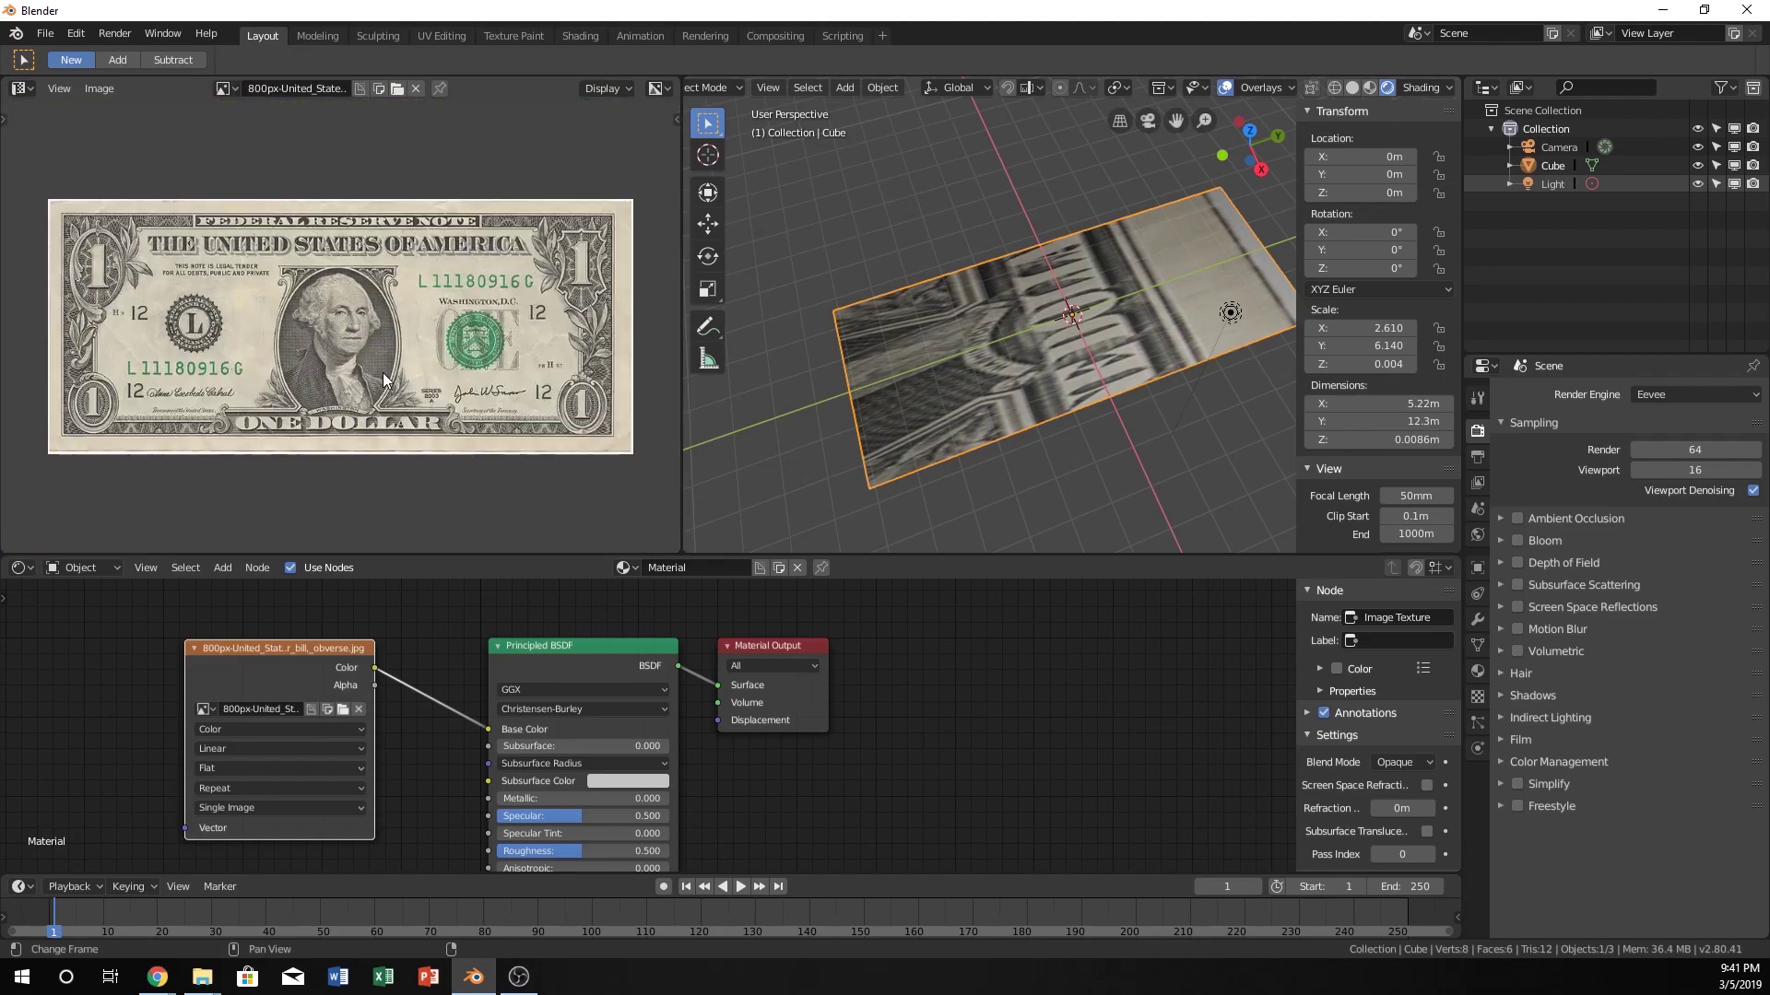
scroll(388, 380, up, 1)
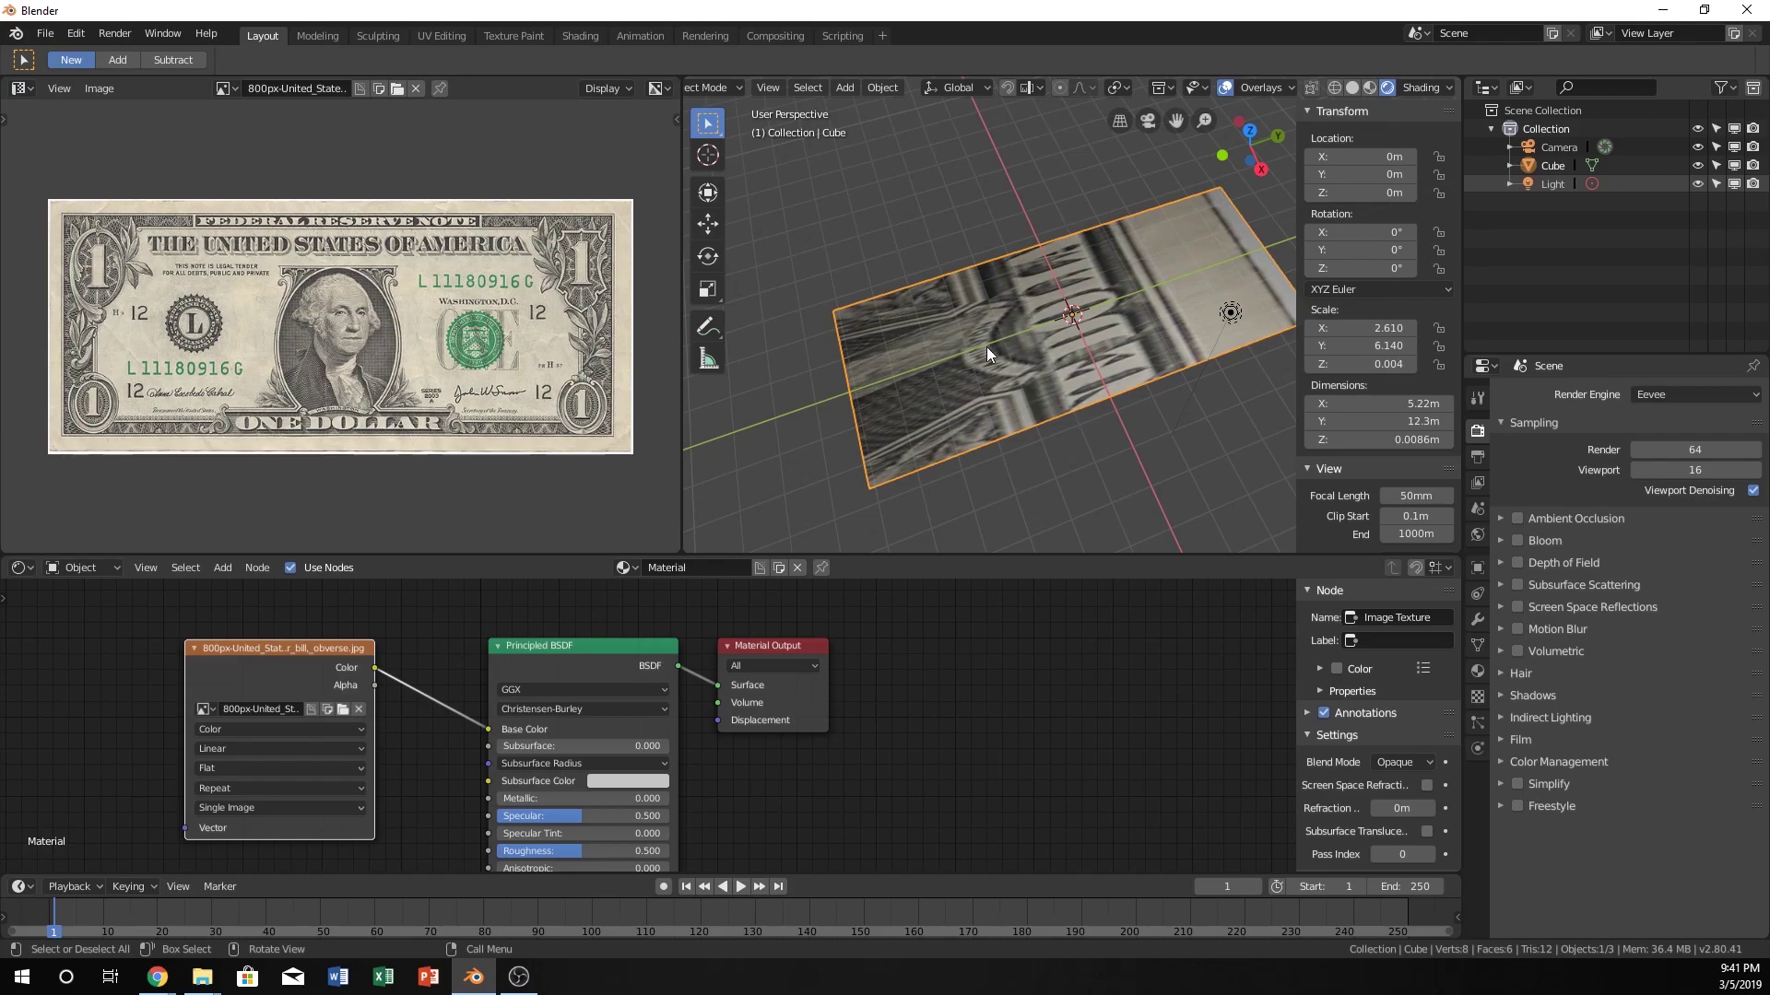
In Edit Mode, select all of the plane's UVs and rescale them
key(Tab)
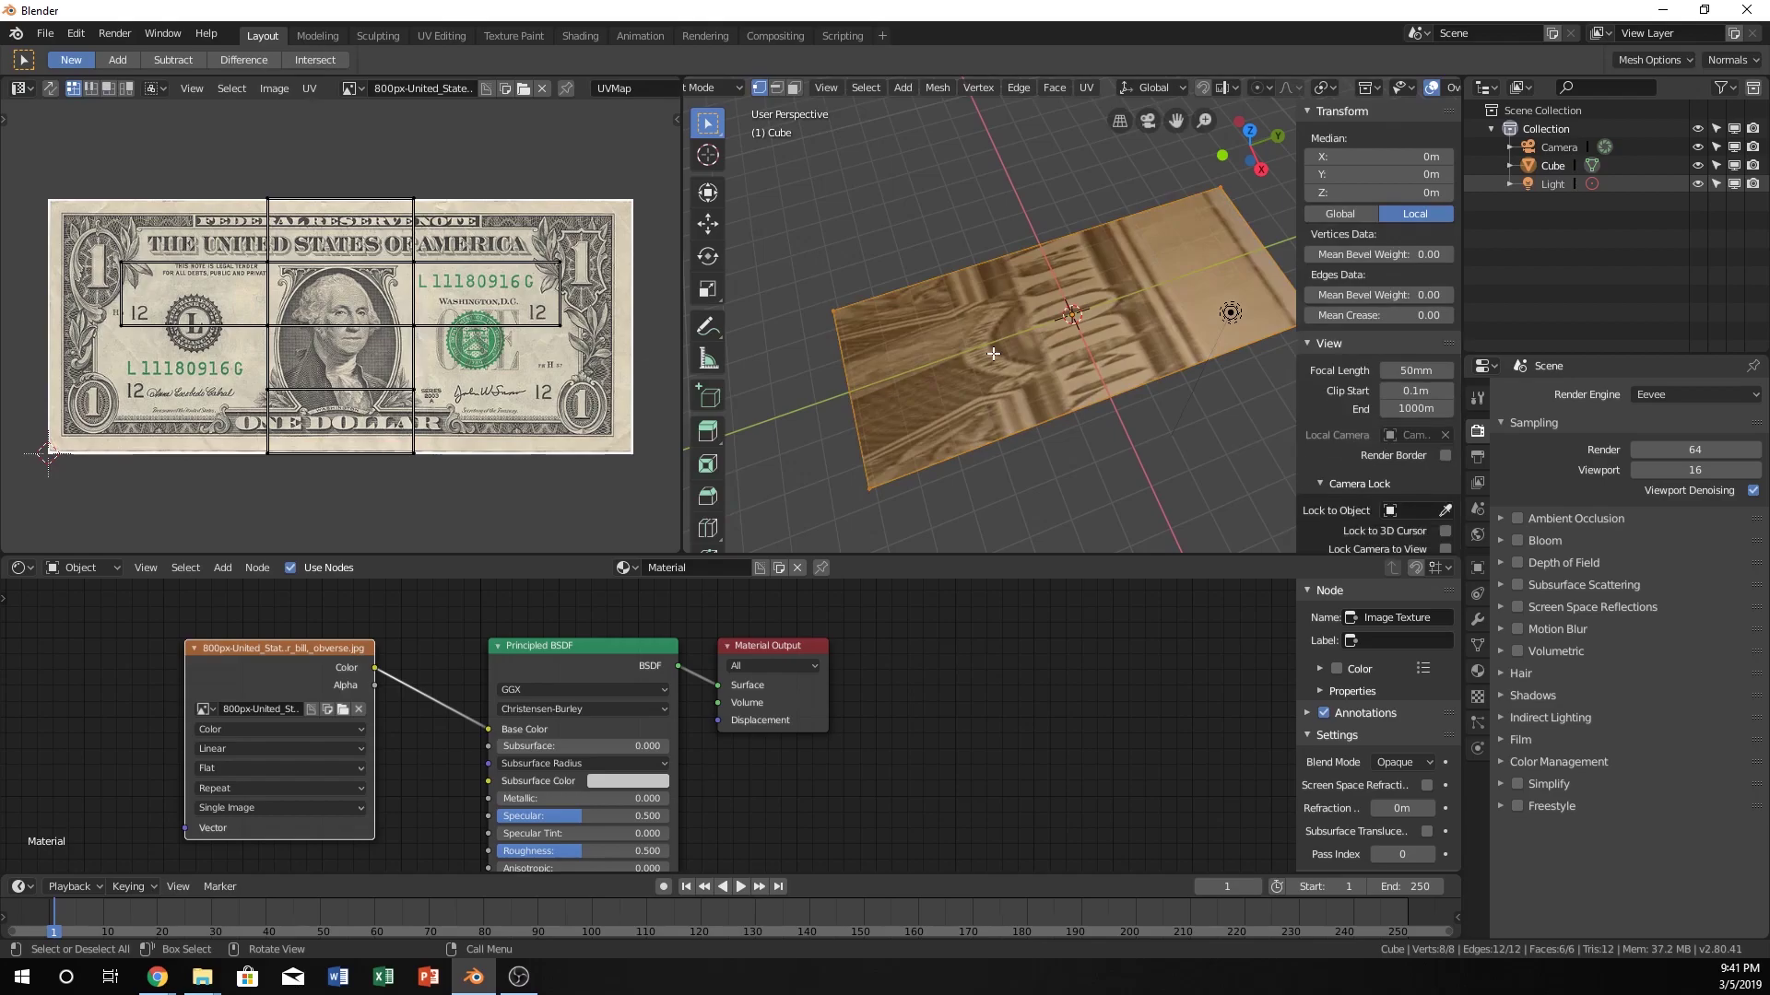
key(a)
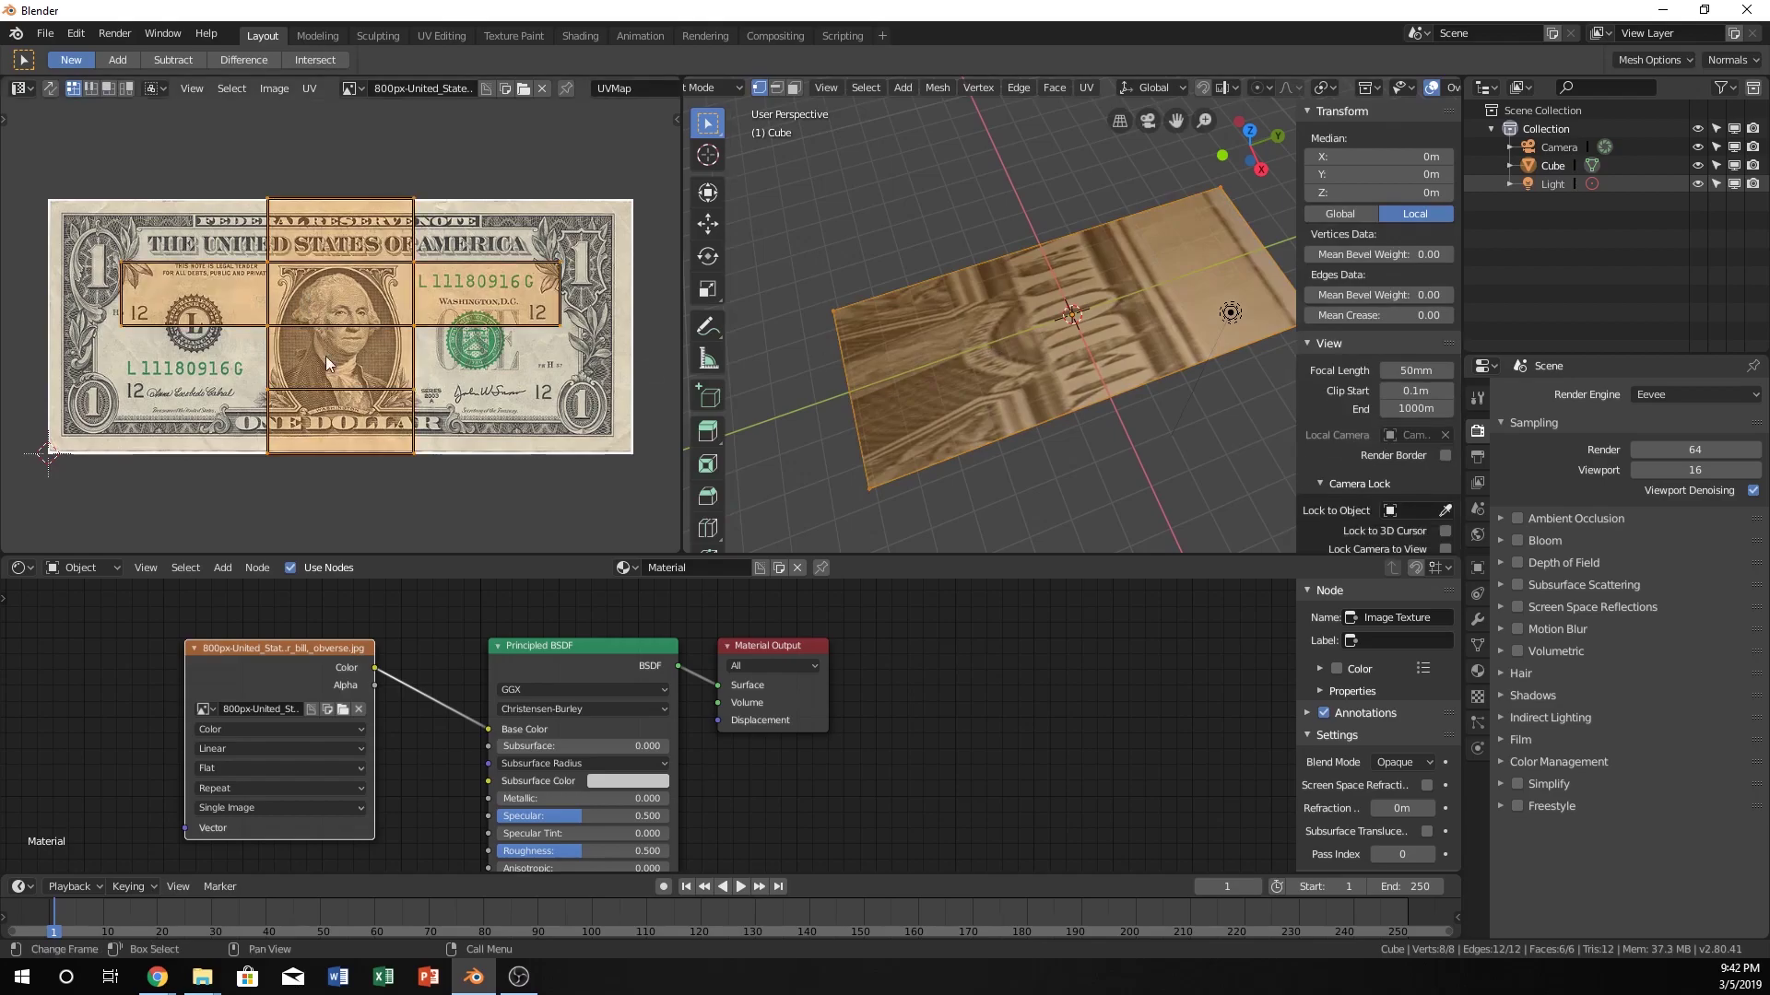
key(s)
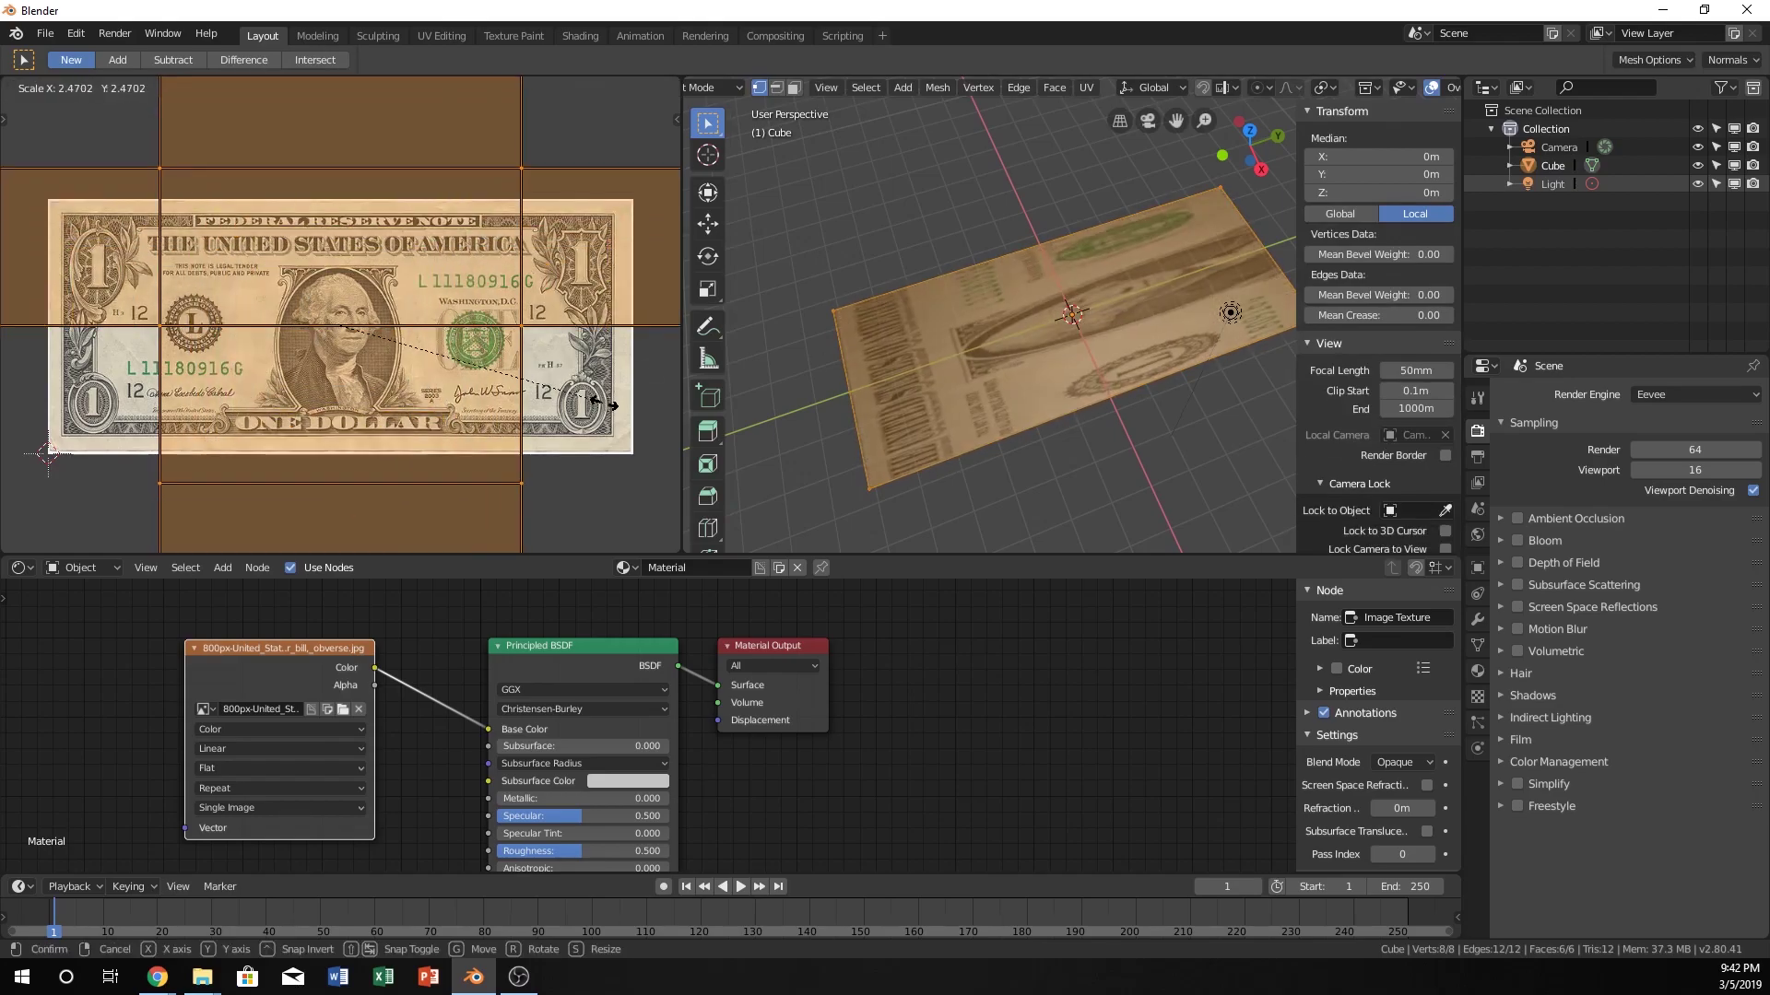
click(467, 344)
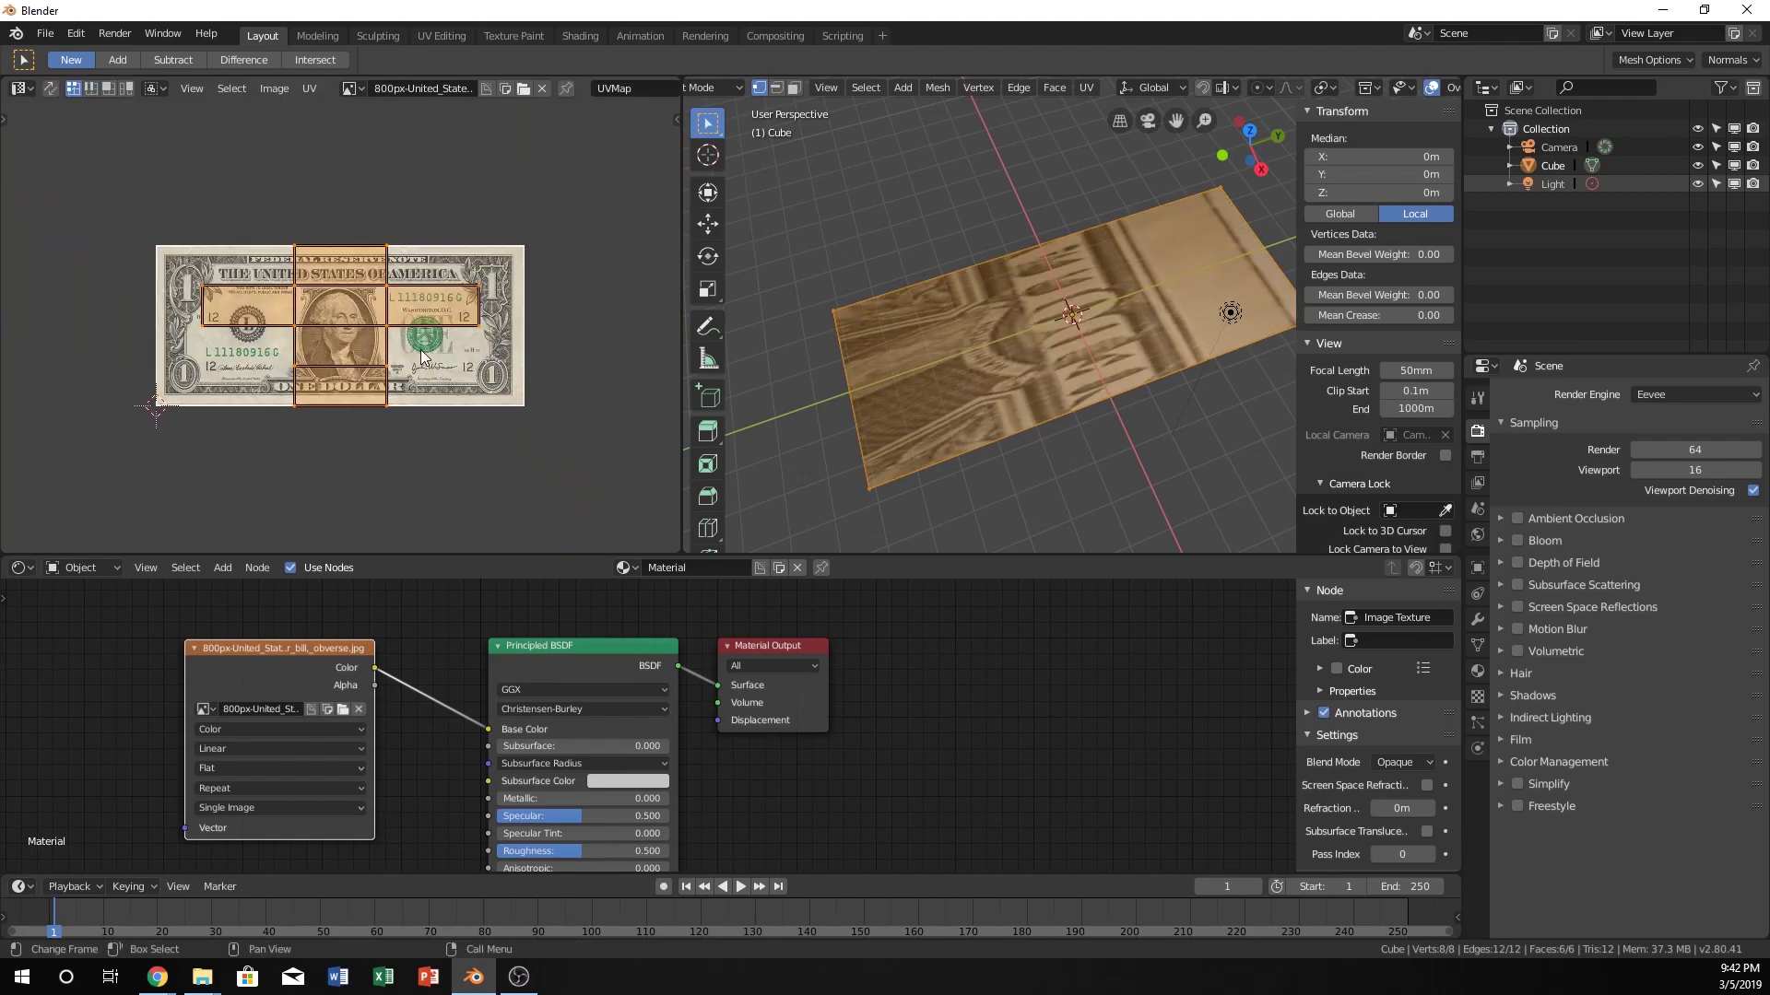
key(s)
click(501, 431)
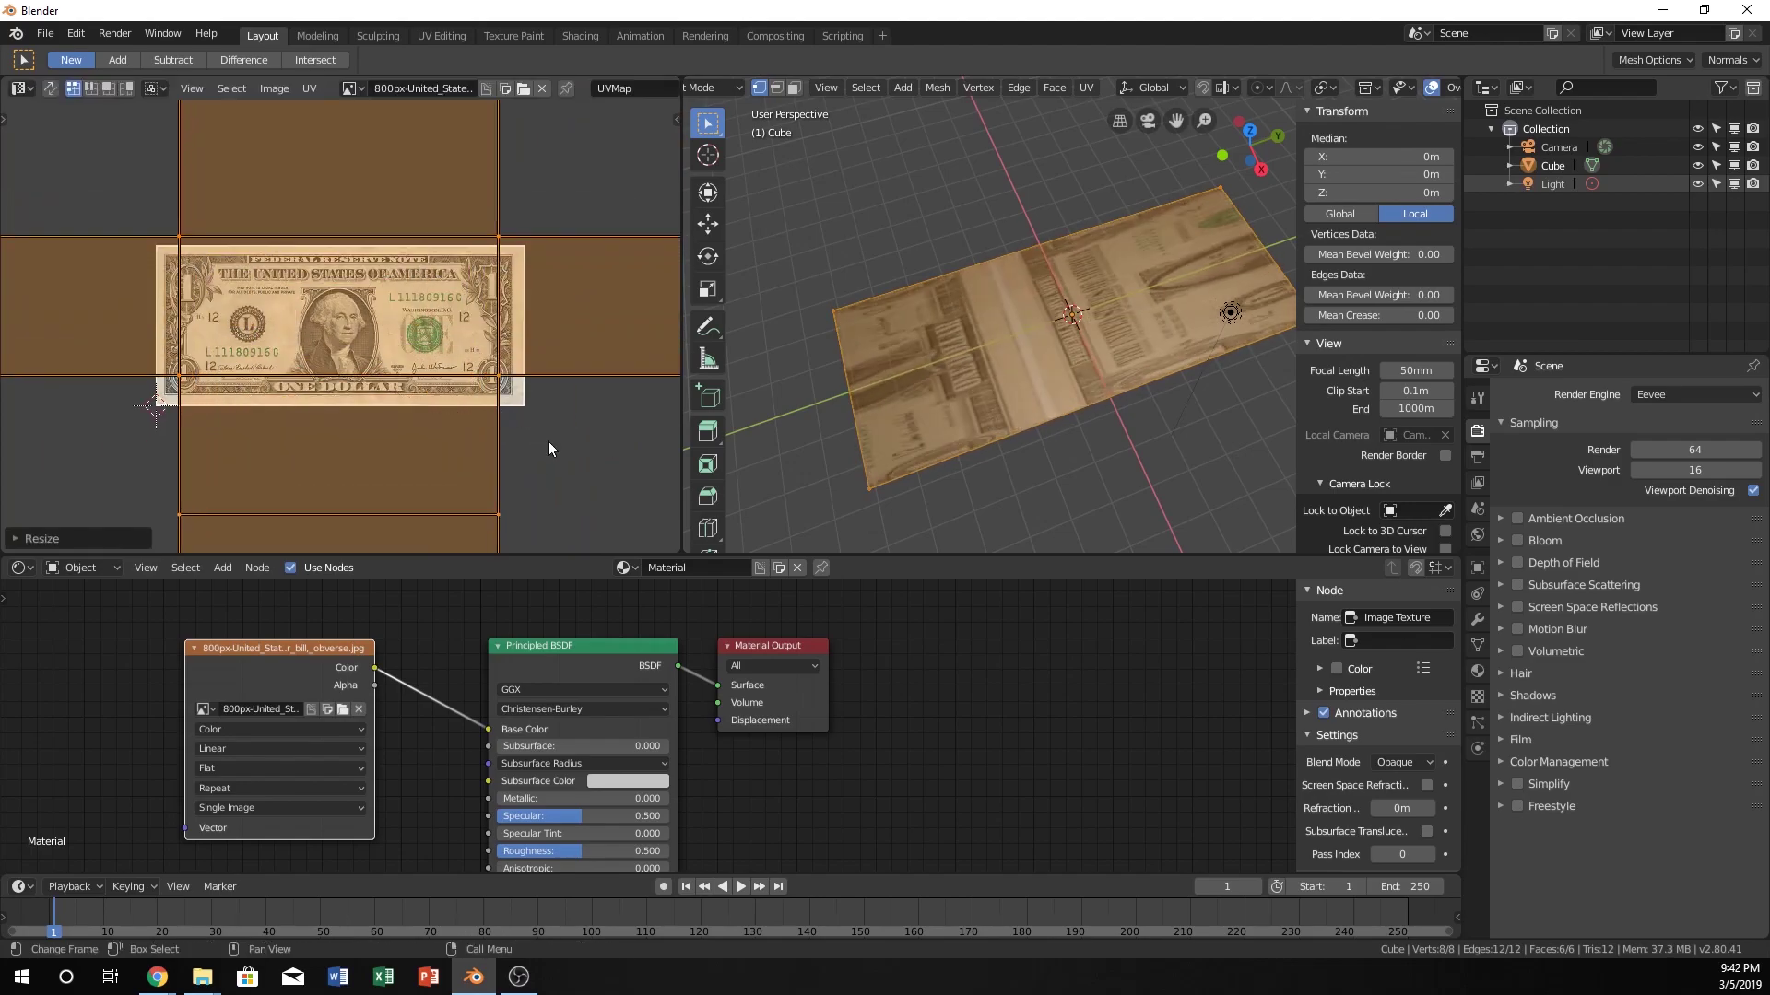
Move and rescale the UV face until it frames the whole dollar bill
key(g)
click(523, 362)
key(g)
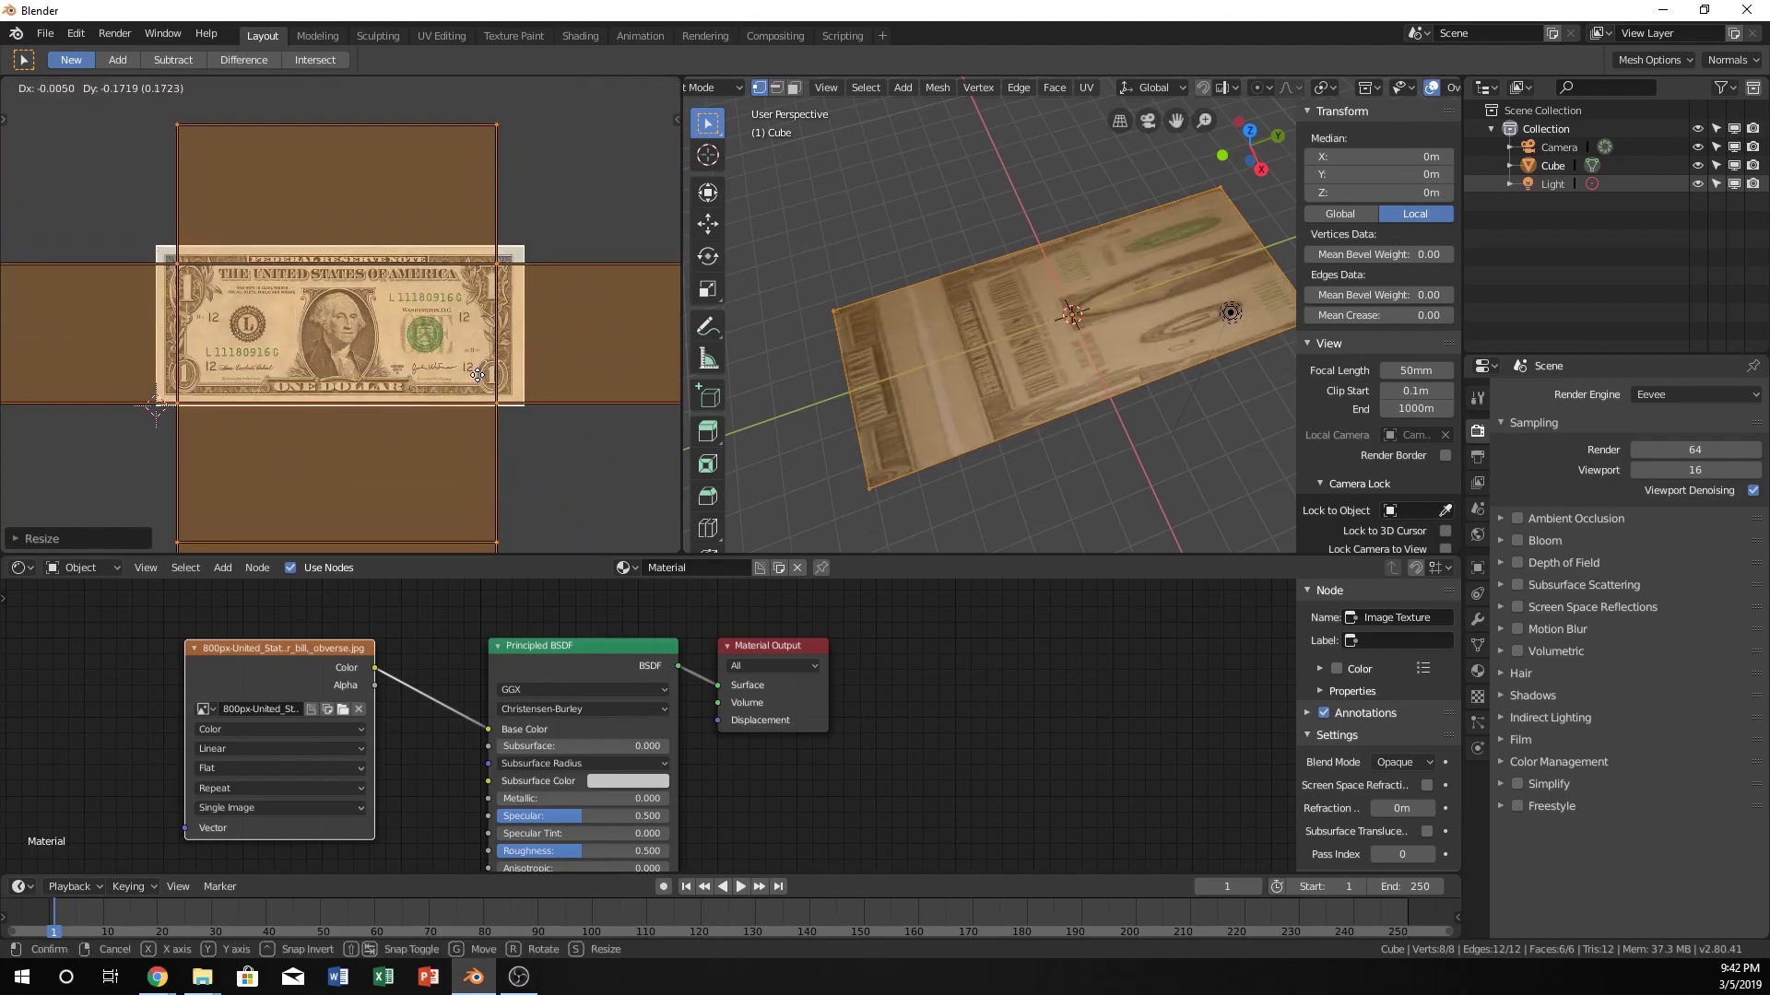
key(s)
click(511, 397)
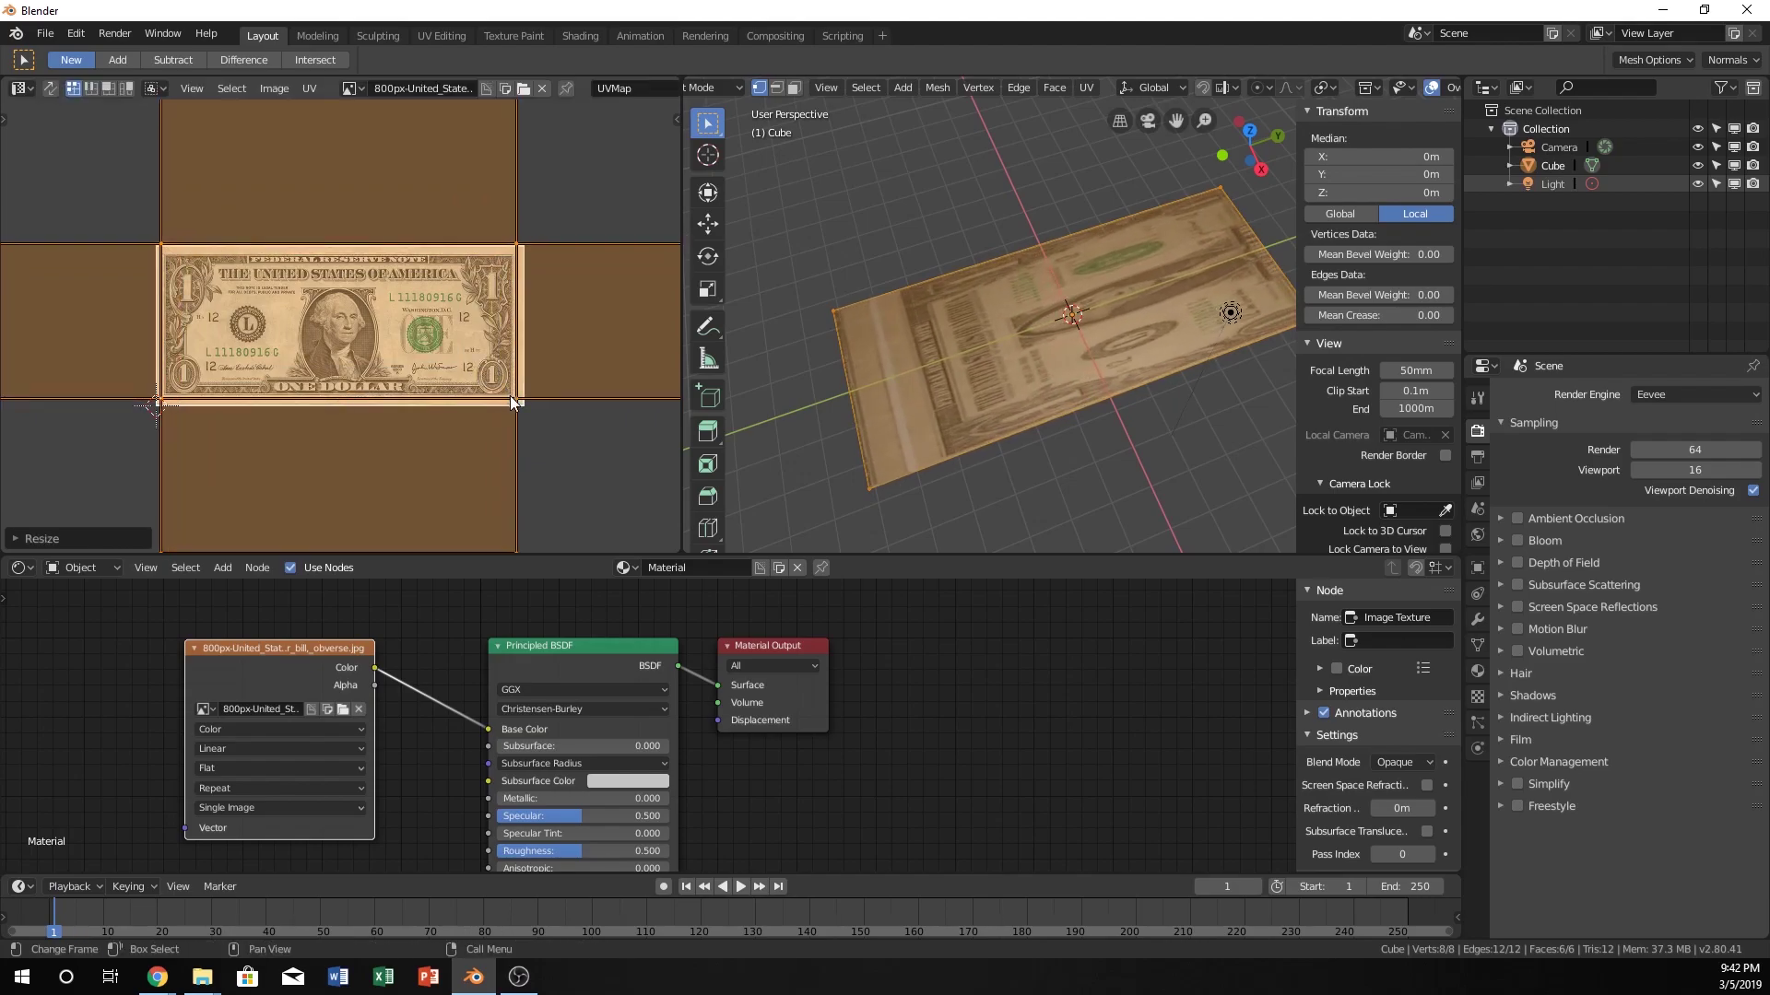
key(g)
click(516, 389)
middle_drag(977, 364, 919, 367)
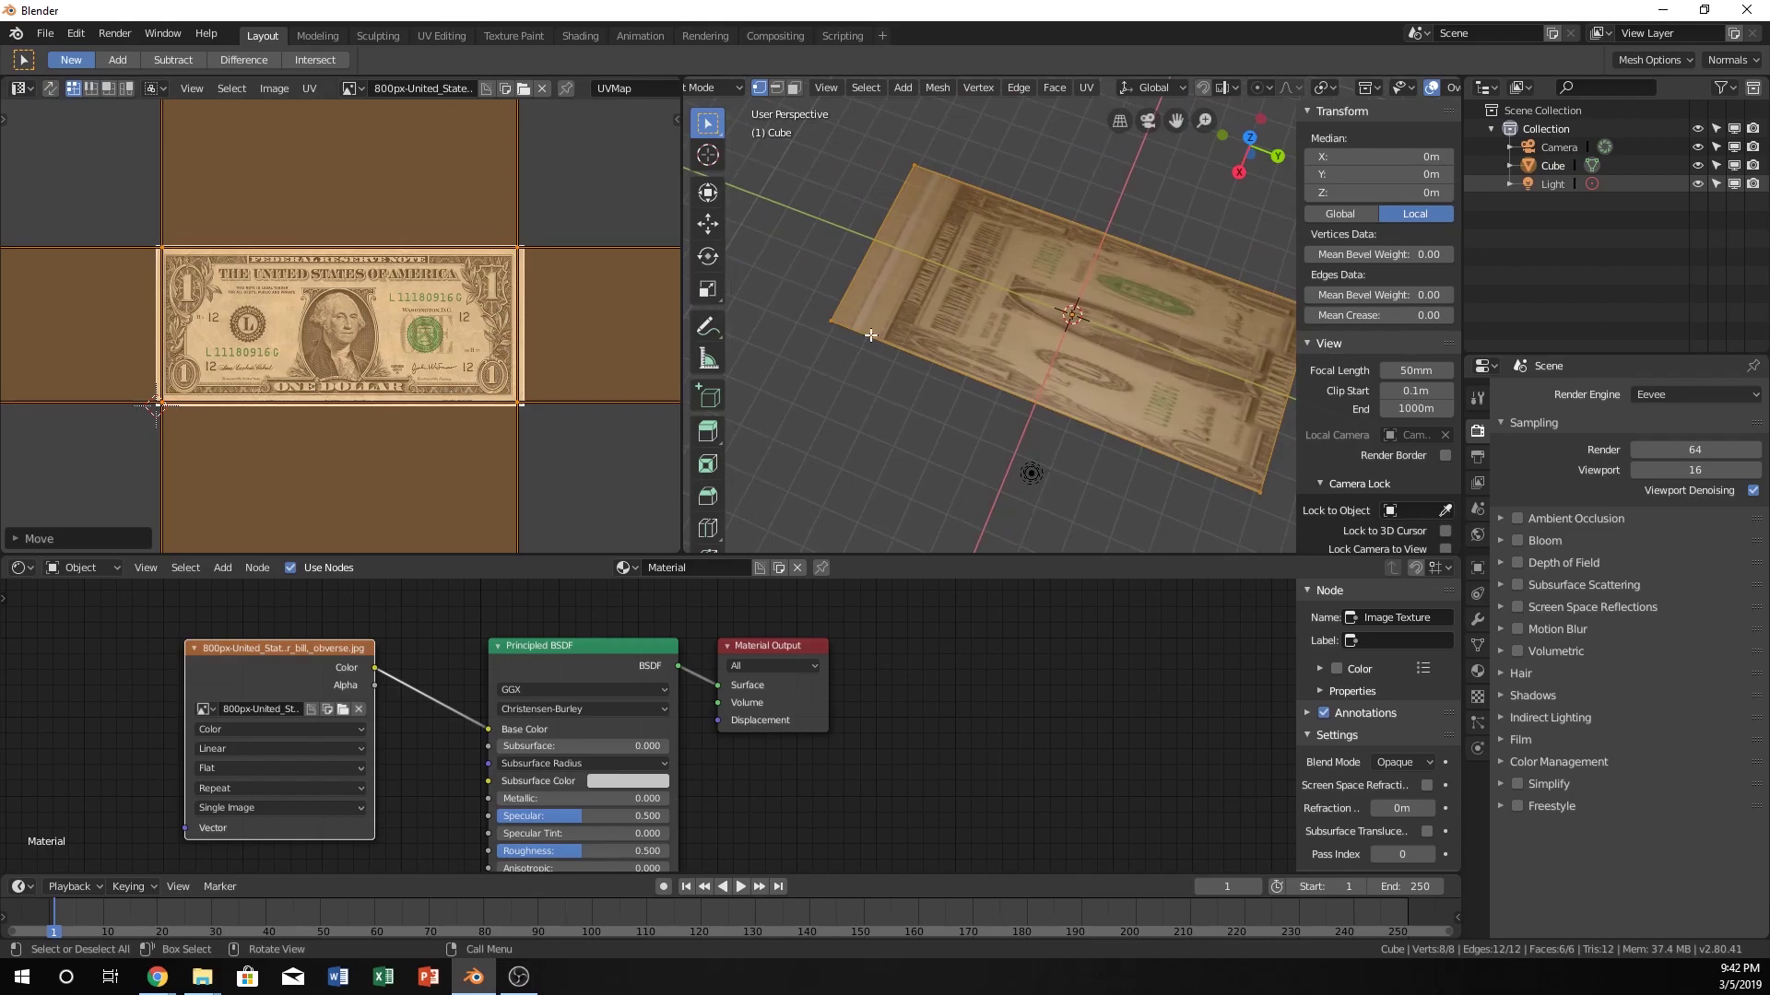
From Top view, re-project the slab's UVs with Project From View, then start rotating them
key(KP_7)
shift+middle_drag(1089, 279, 1063, 295)
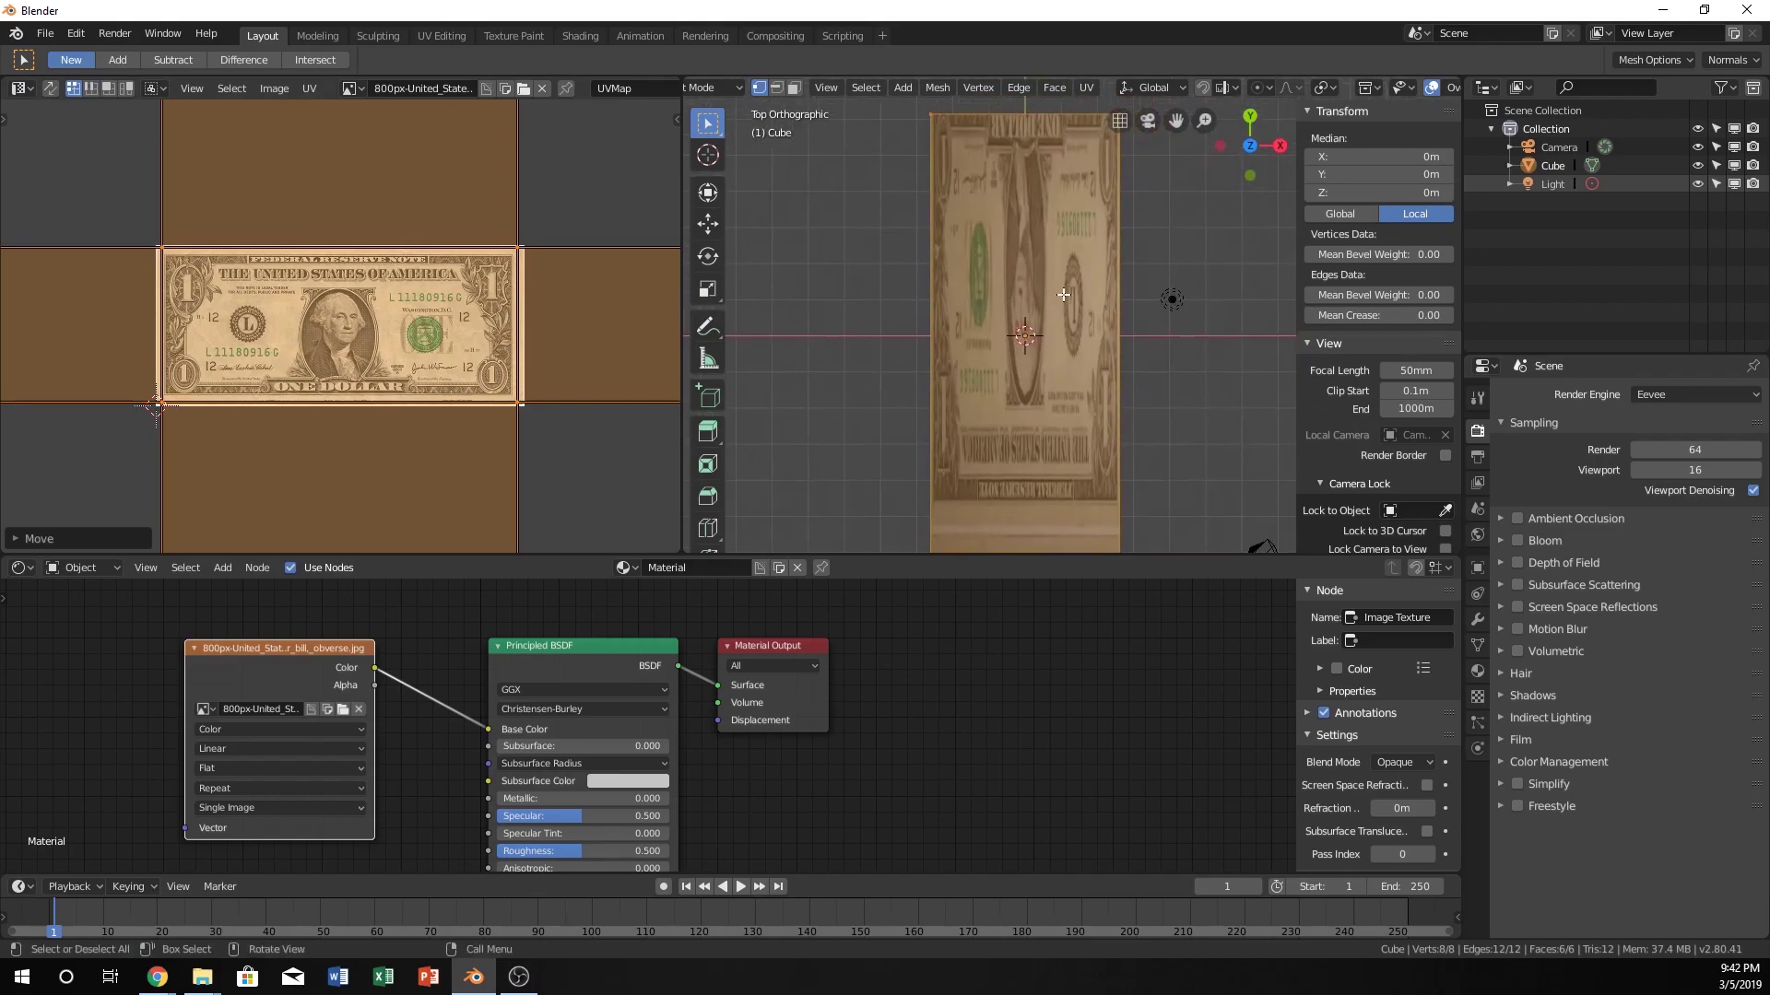
scroll(1064, 295, down, 1)
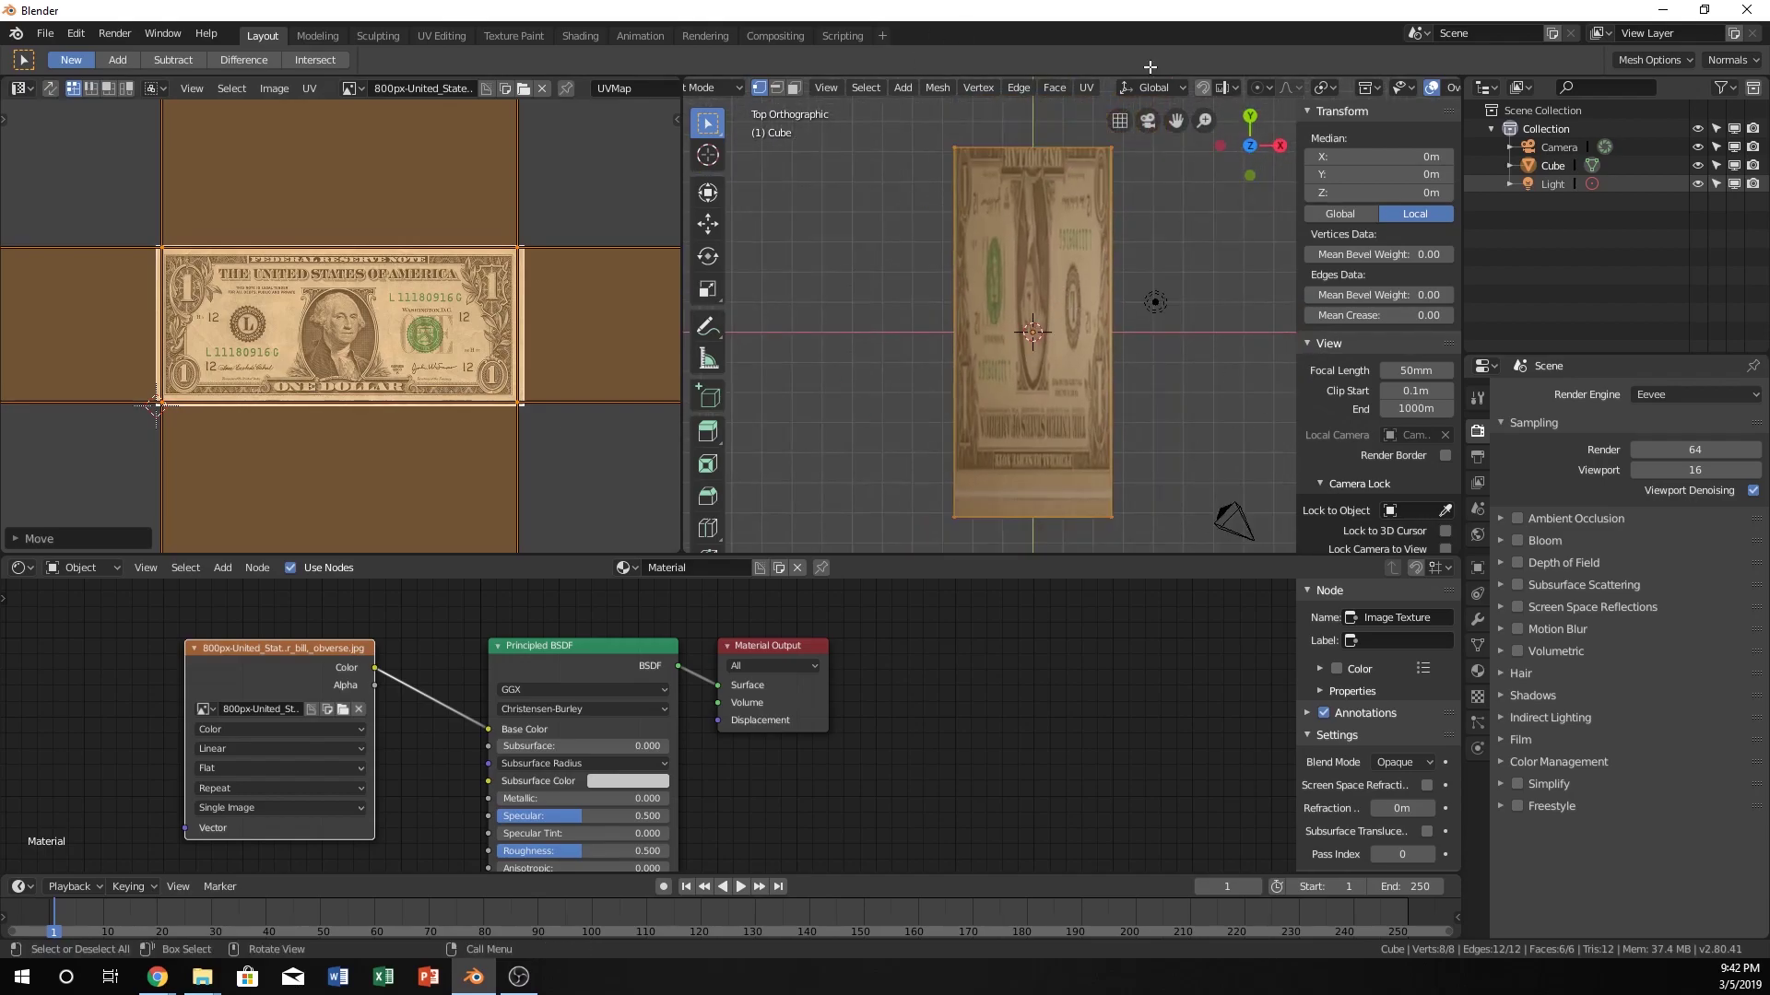
key(u)
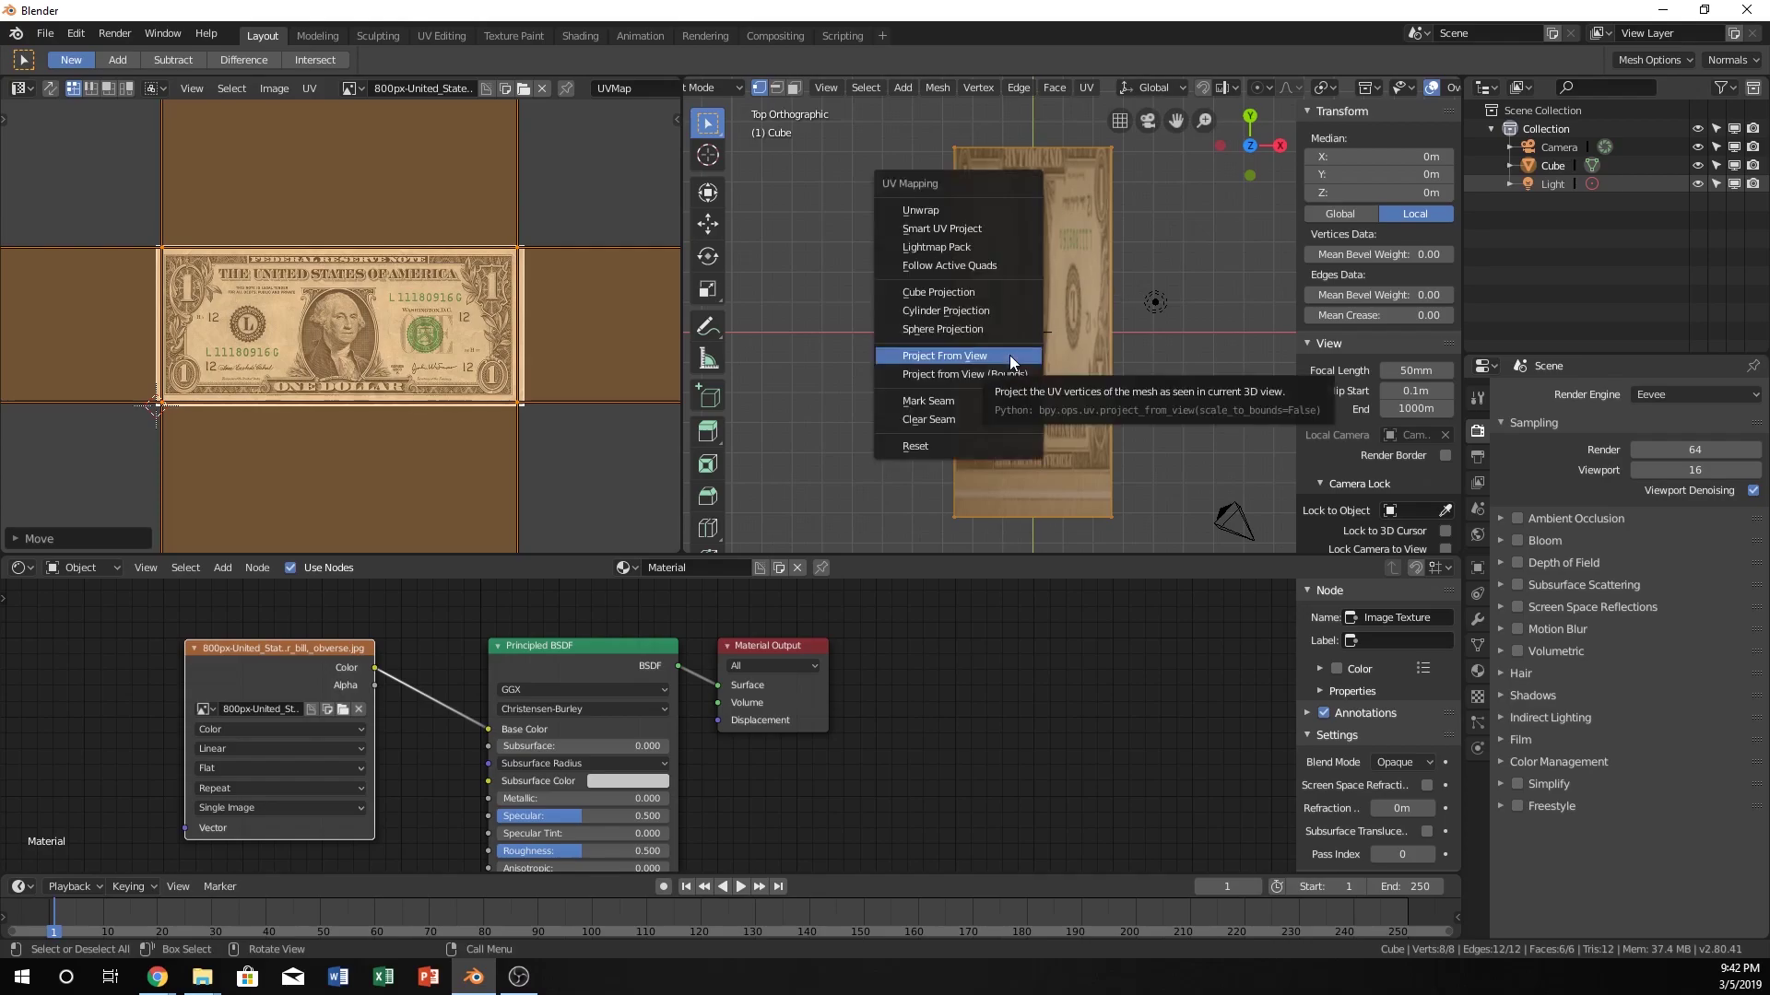
click(958, 356)
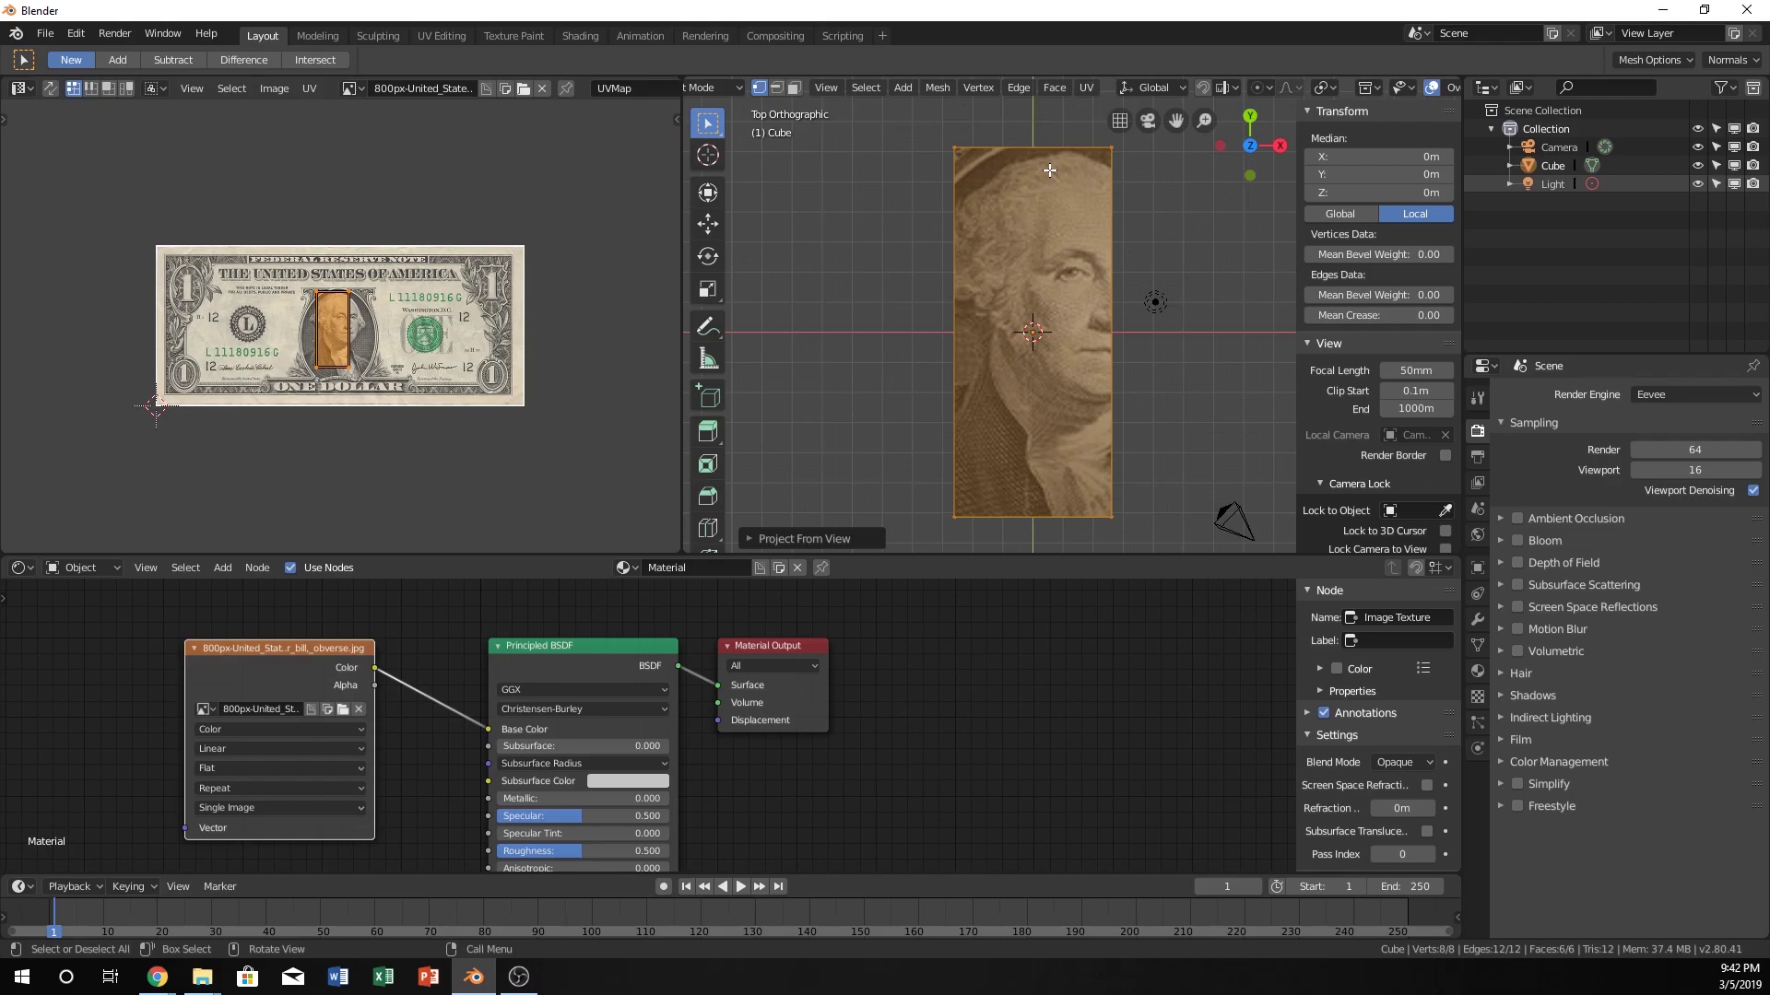
key(r)
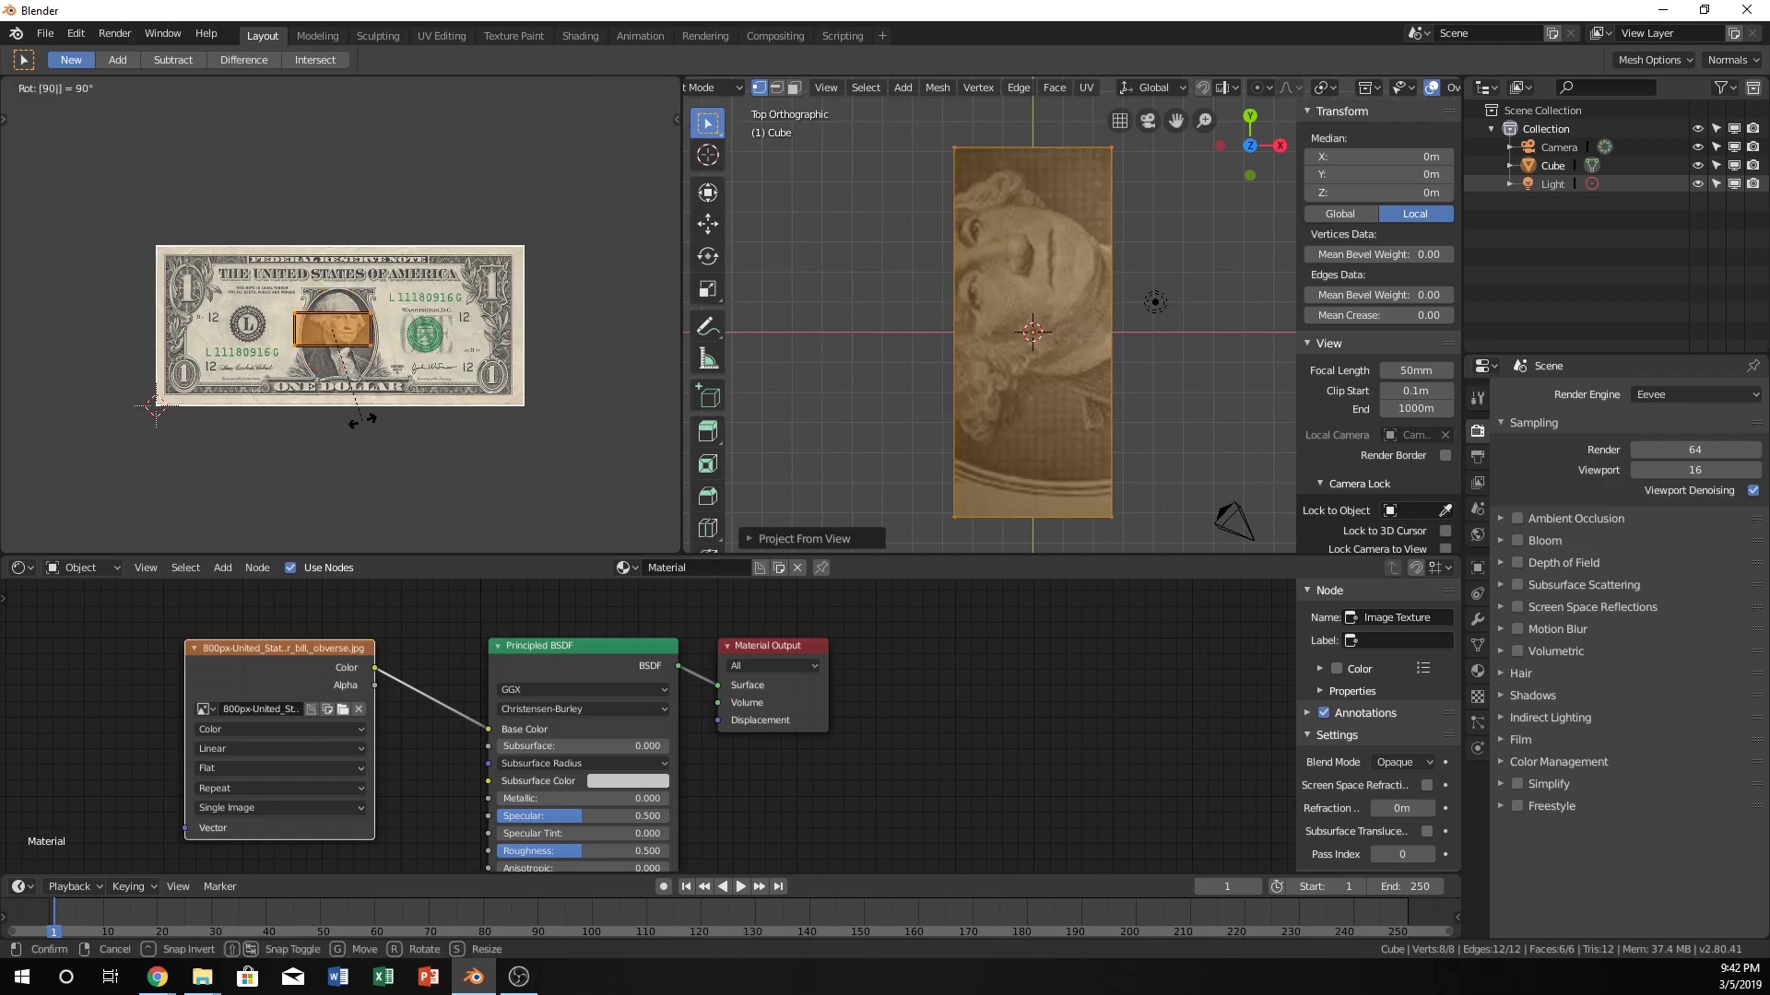
Turn the UV island 90 degrees and scale it up to cover the whole dollar bill
click(362, 422)
scroll(257, 346, up, 2)
key(s)
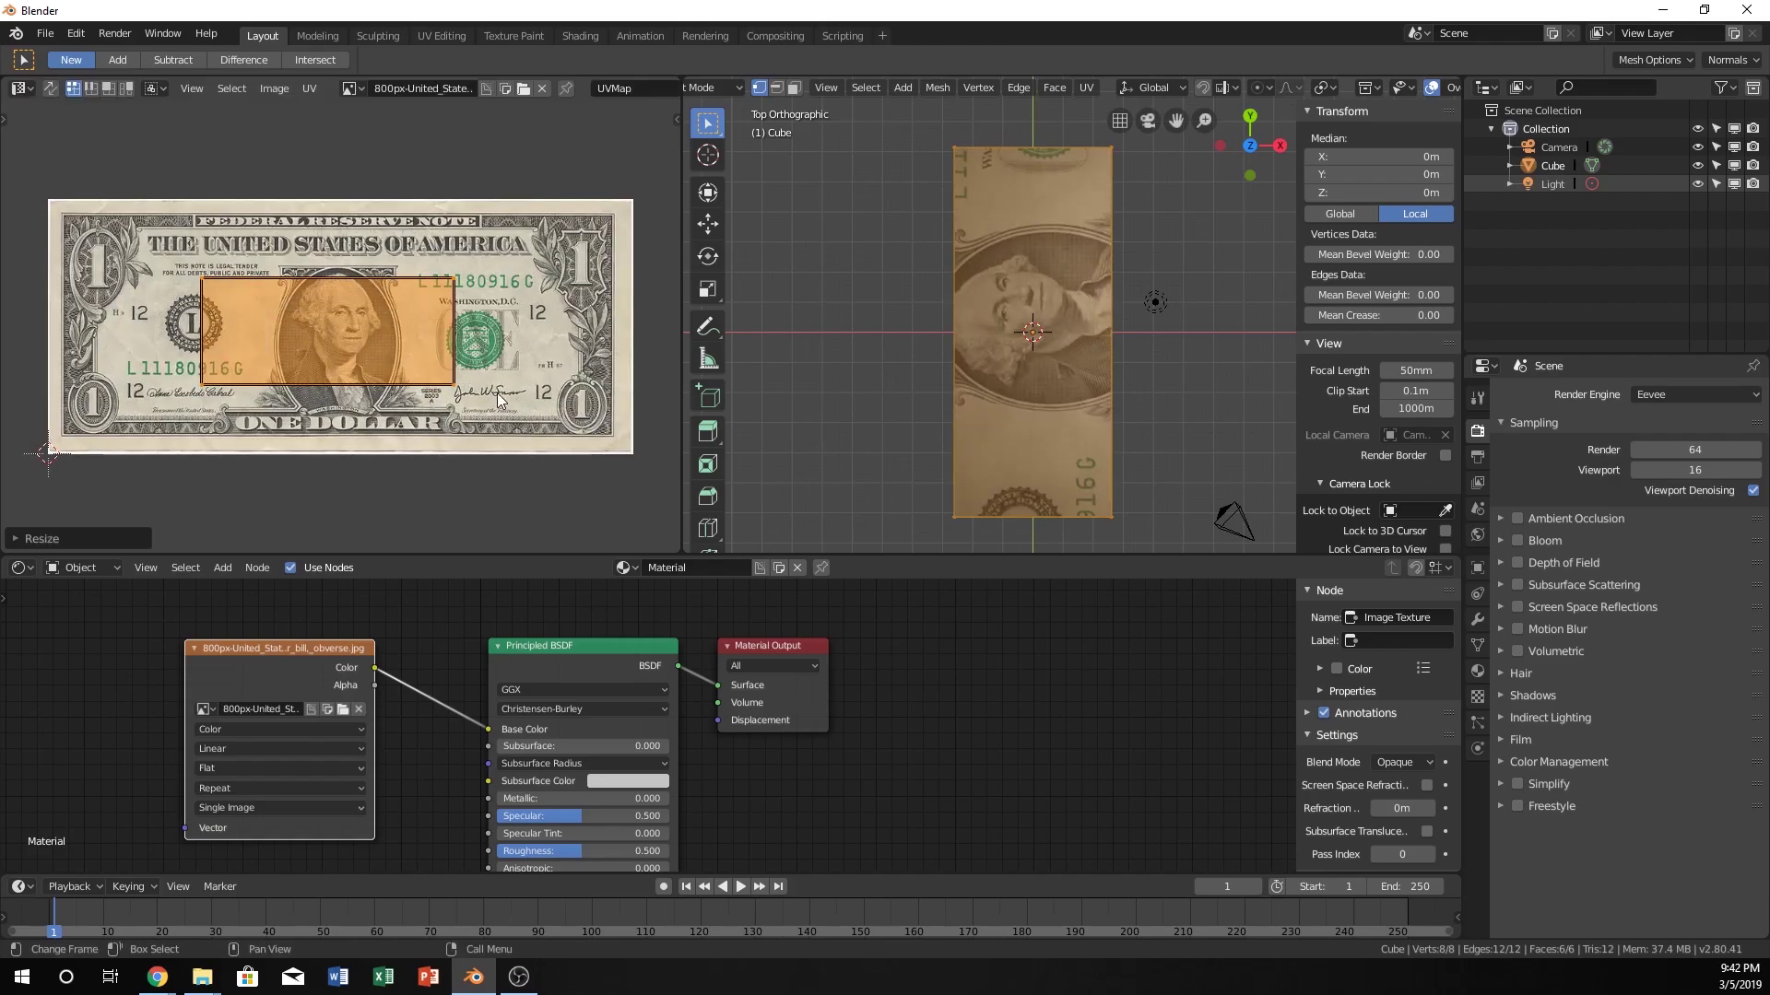
click(599, 395)
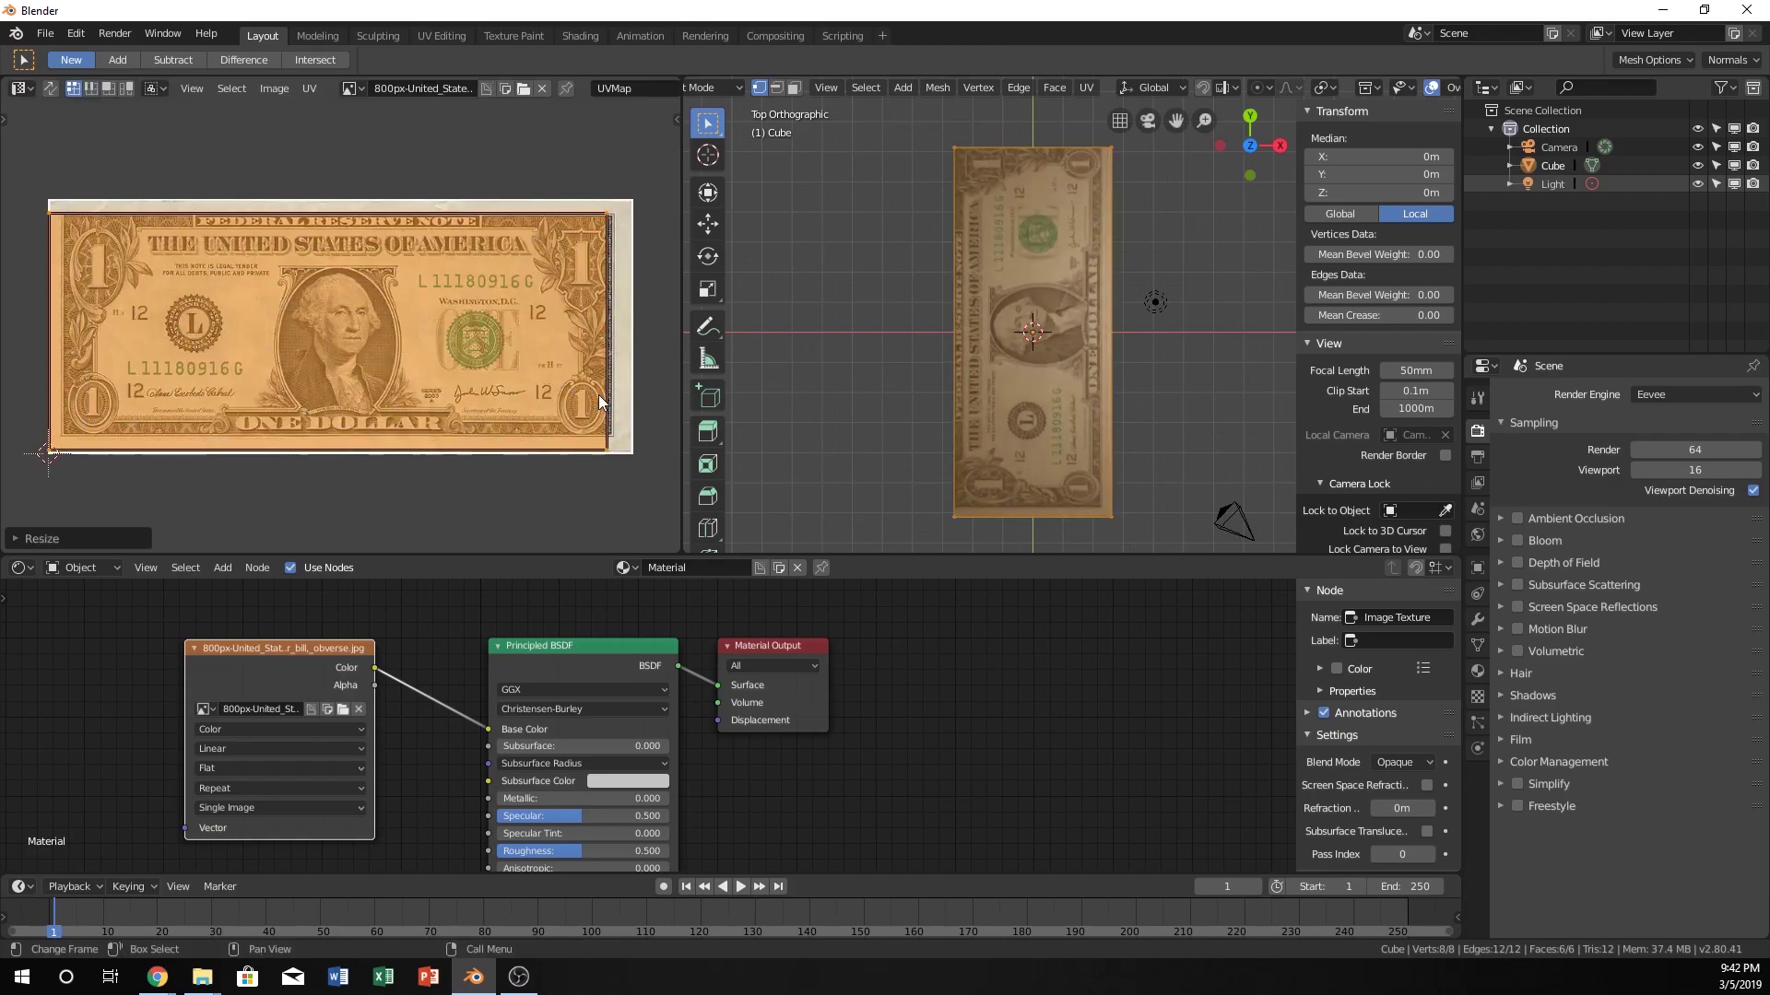
Move and fine-adjust the UV island's position over the bill, cancelling a trial rescale
key(g)
click(622, 404)
key(g)
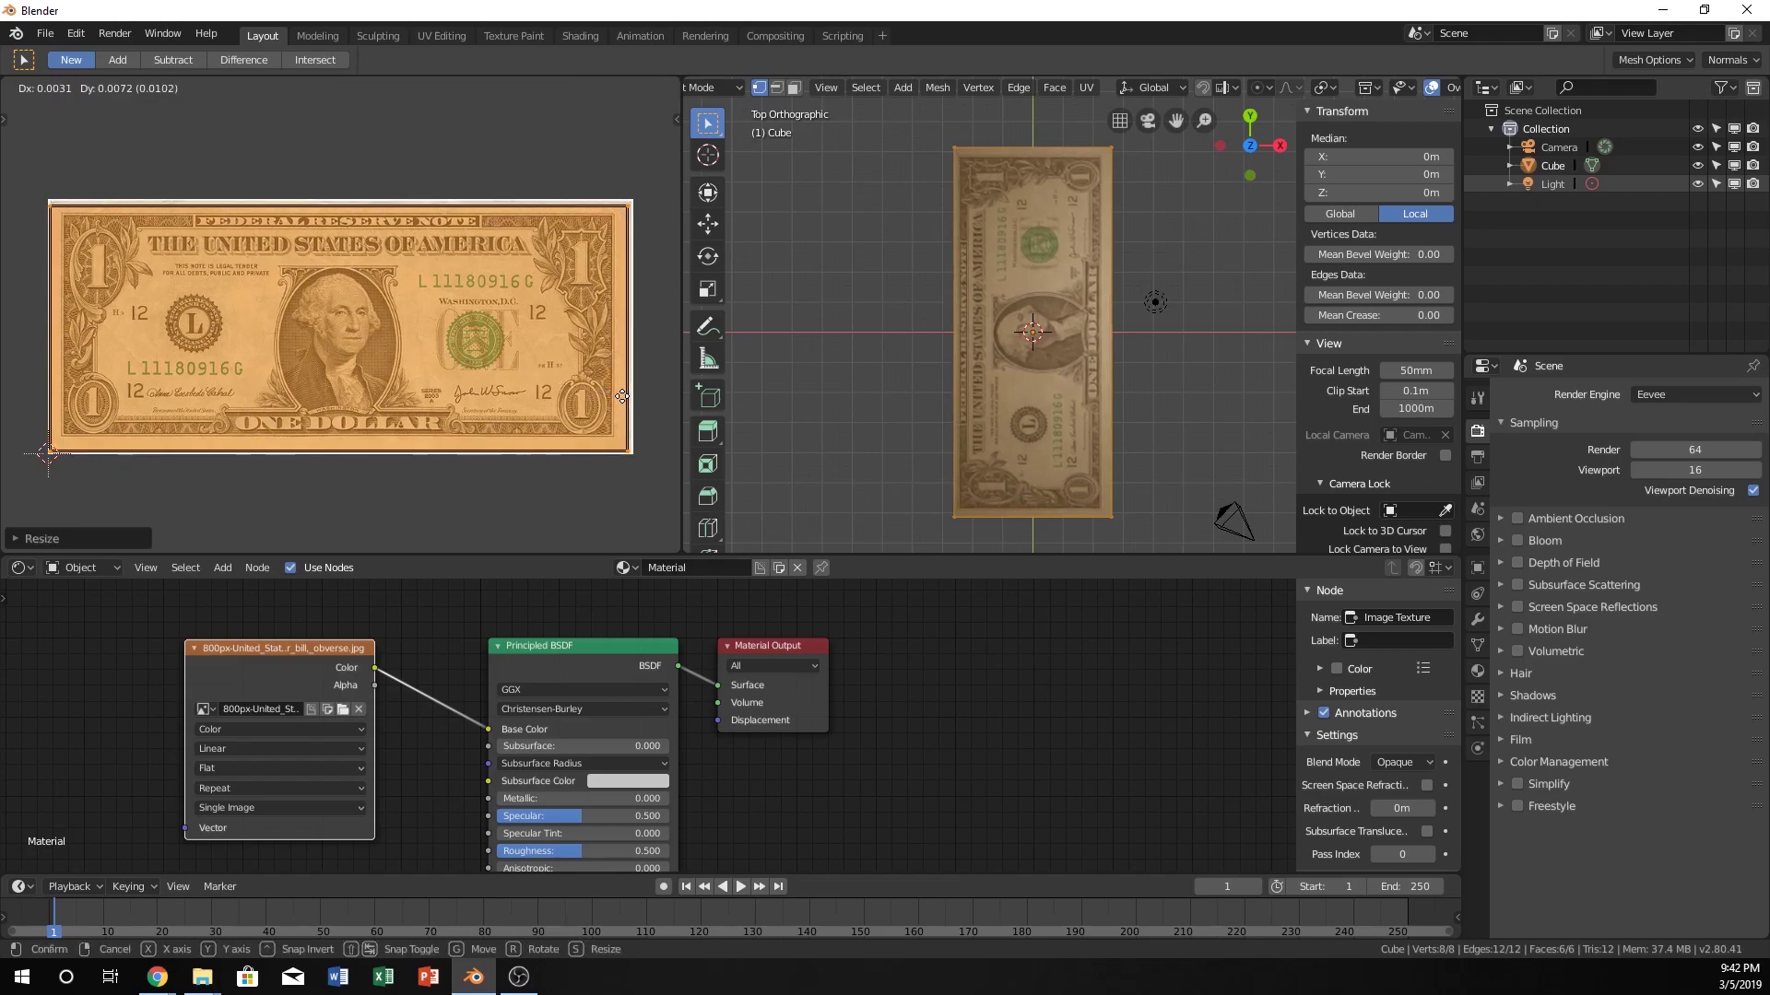
click(623, 399)
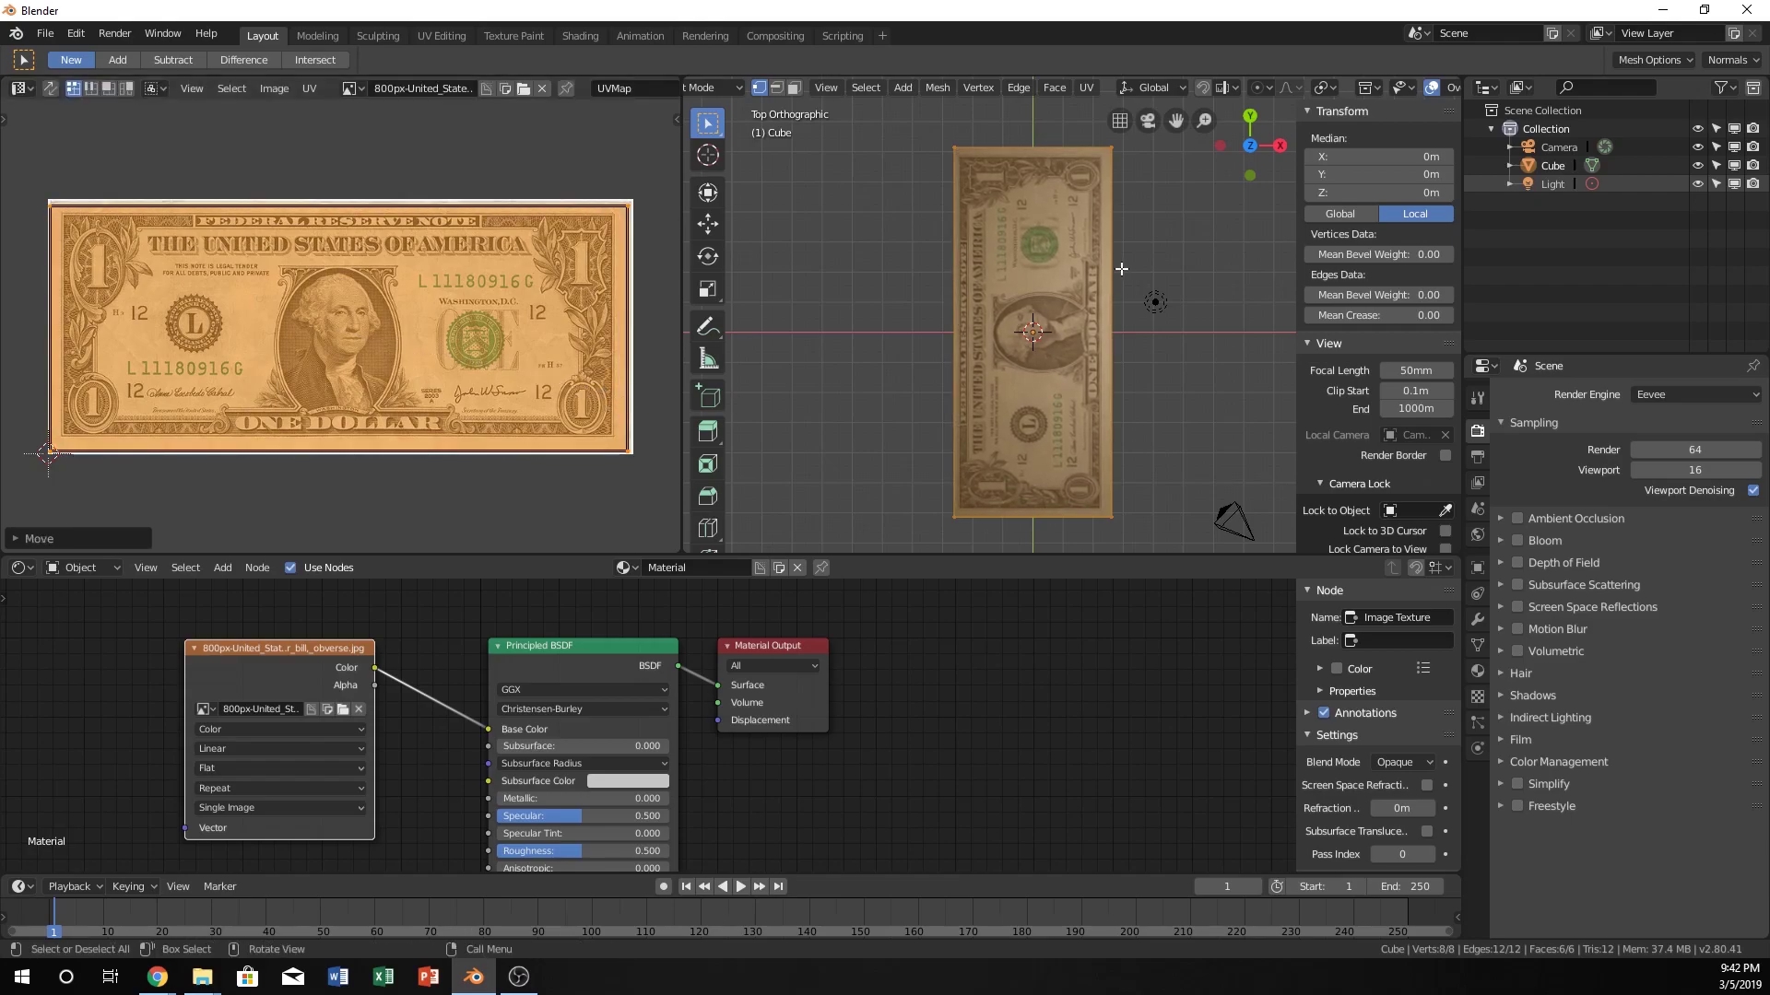
key(s)
right_click(535, 365)
Return to Object Mode, view the plane at an angle, and delete the scene light
key(Tab)
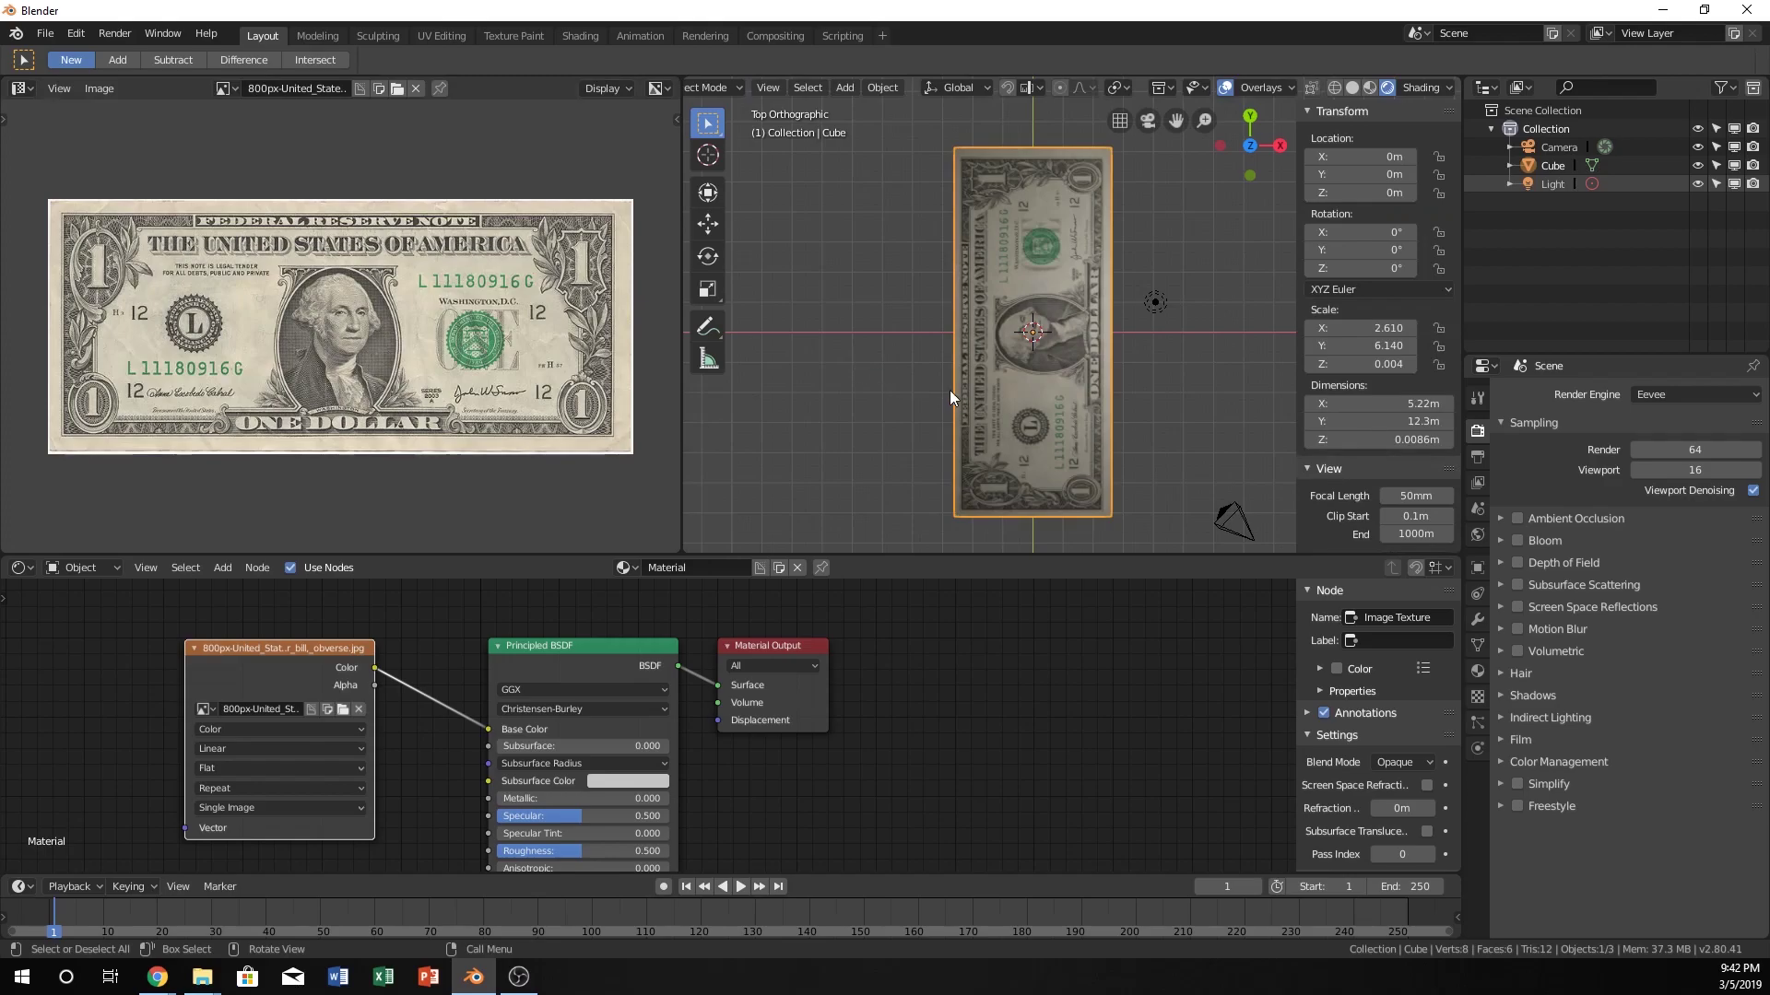
middle_drag(943, 387, 1176, 284)
click(1178, 198)
key(x)
click(1177, 198)
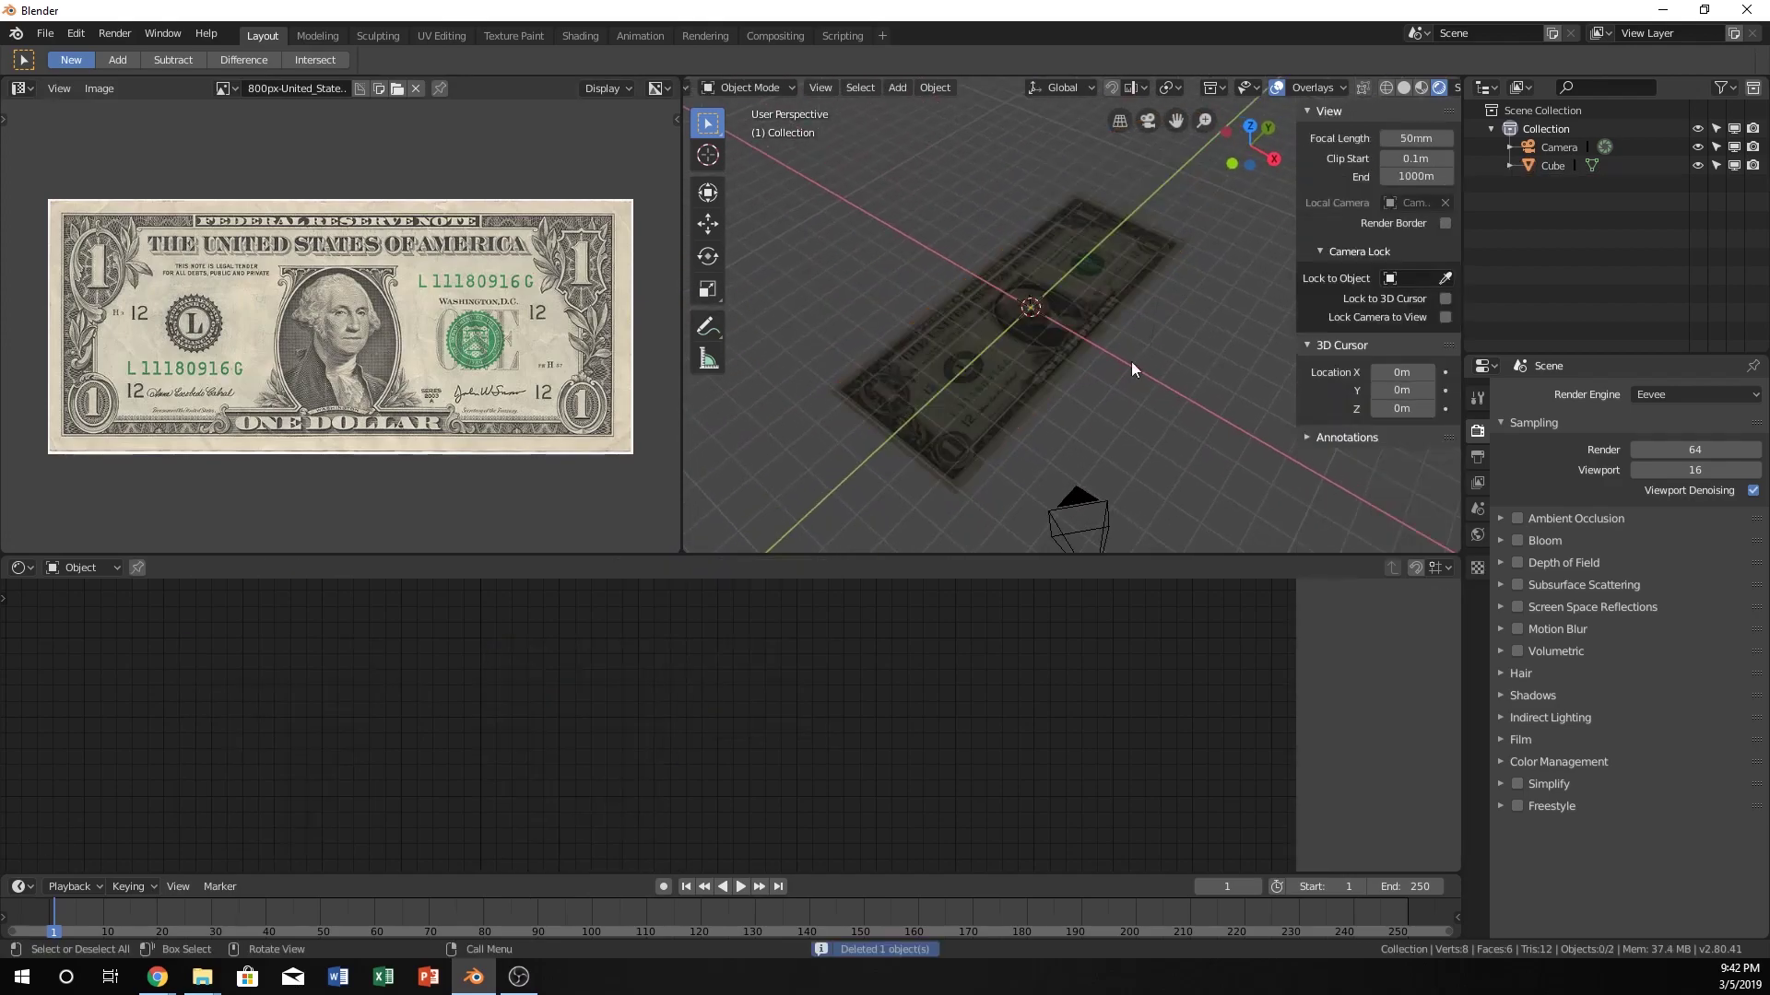
Orbit around the textured plane to inspect it, then select the dollar-bill plane
middle_drag(1108, 384, 1088, 379)
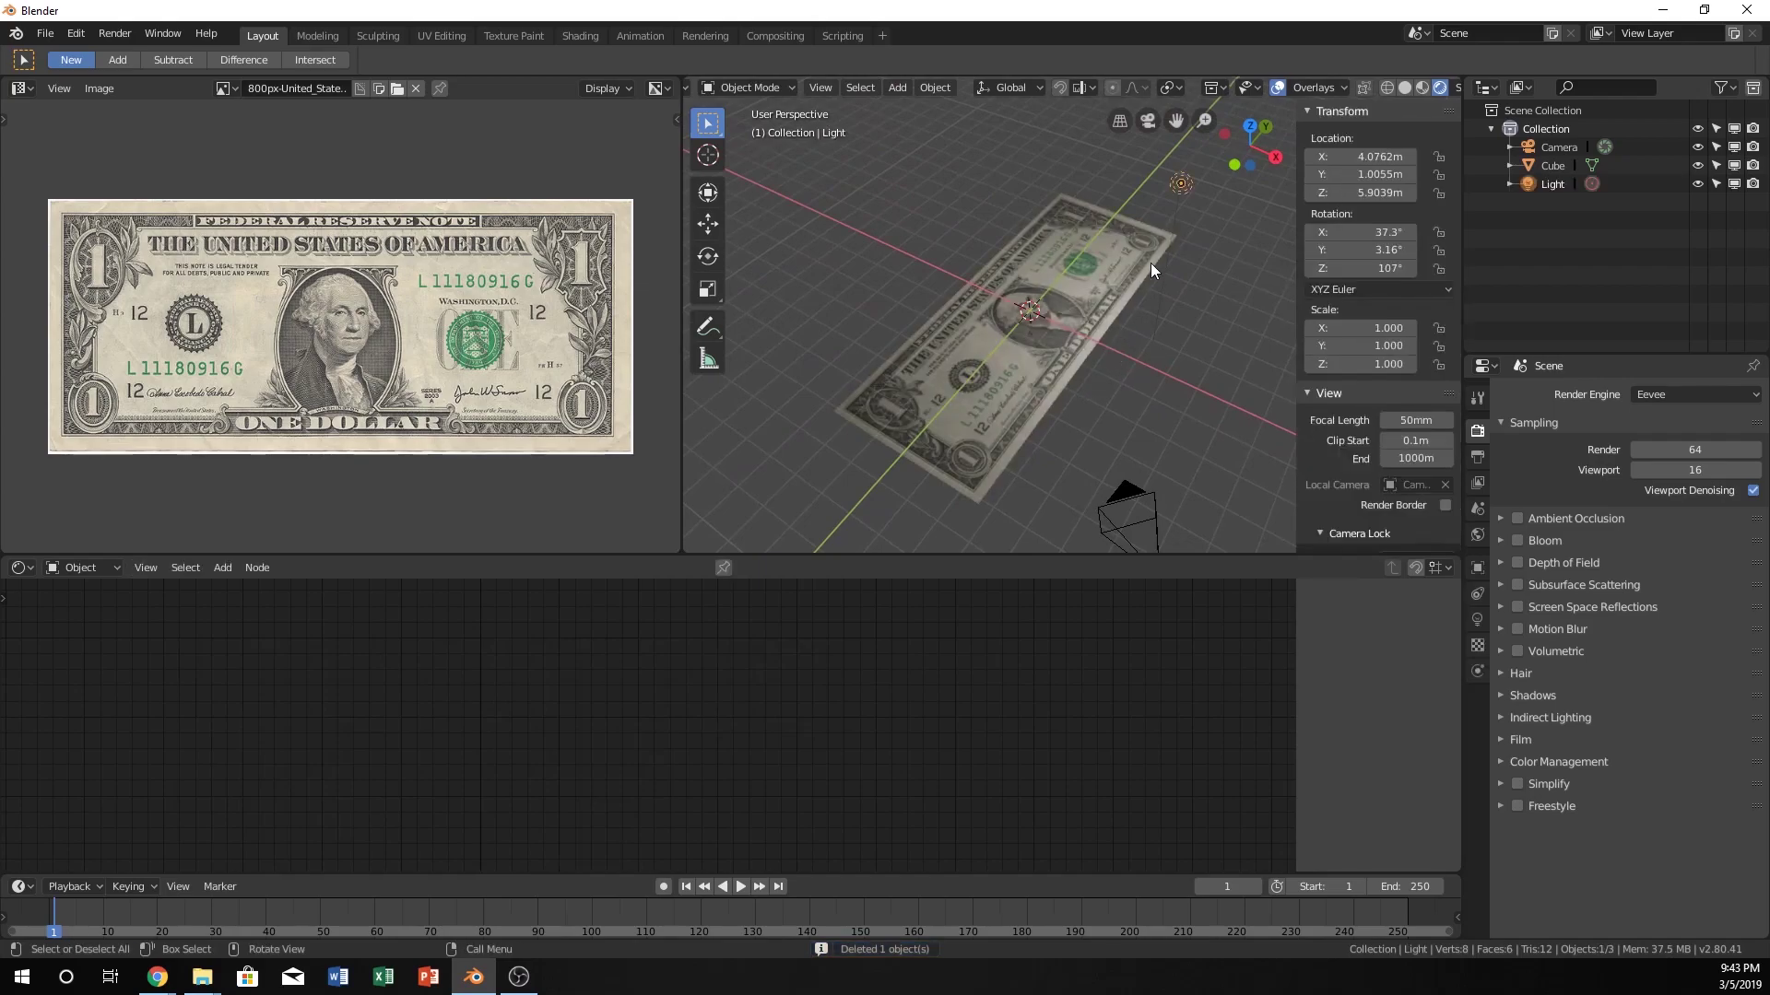
middle_drag(1151, 265, 1125, 303)
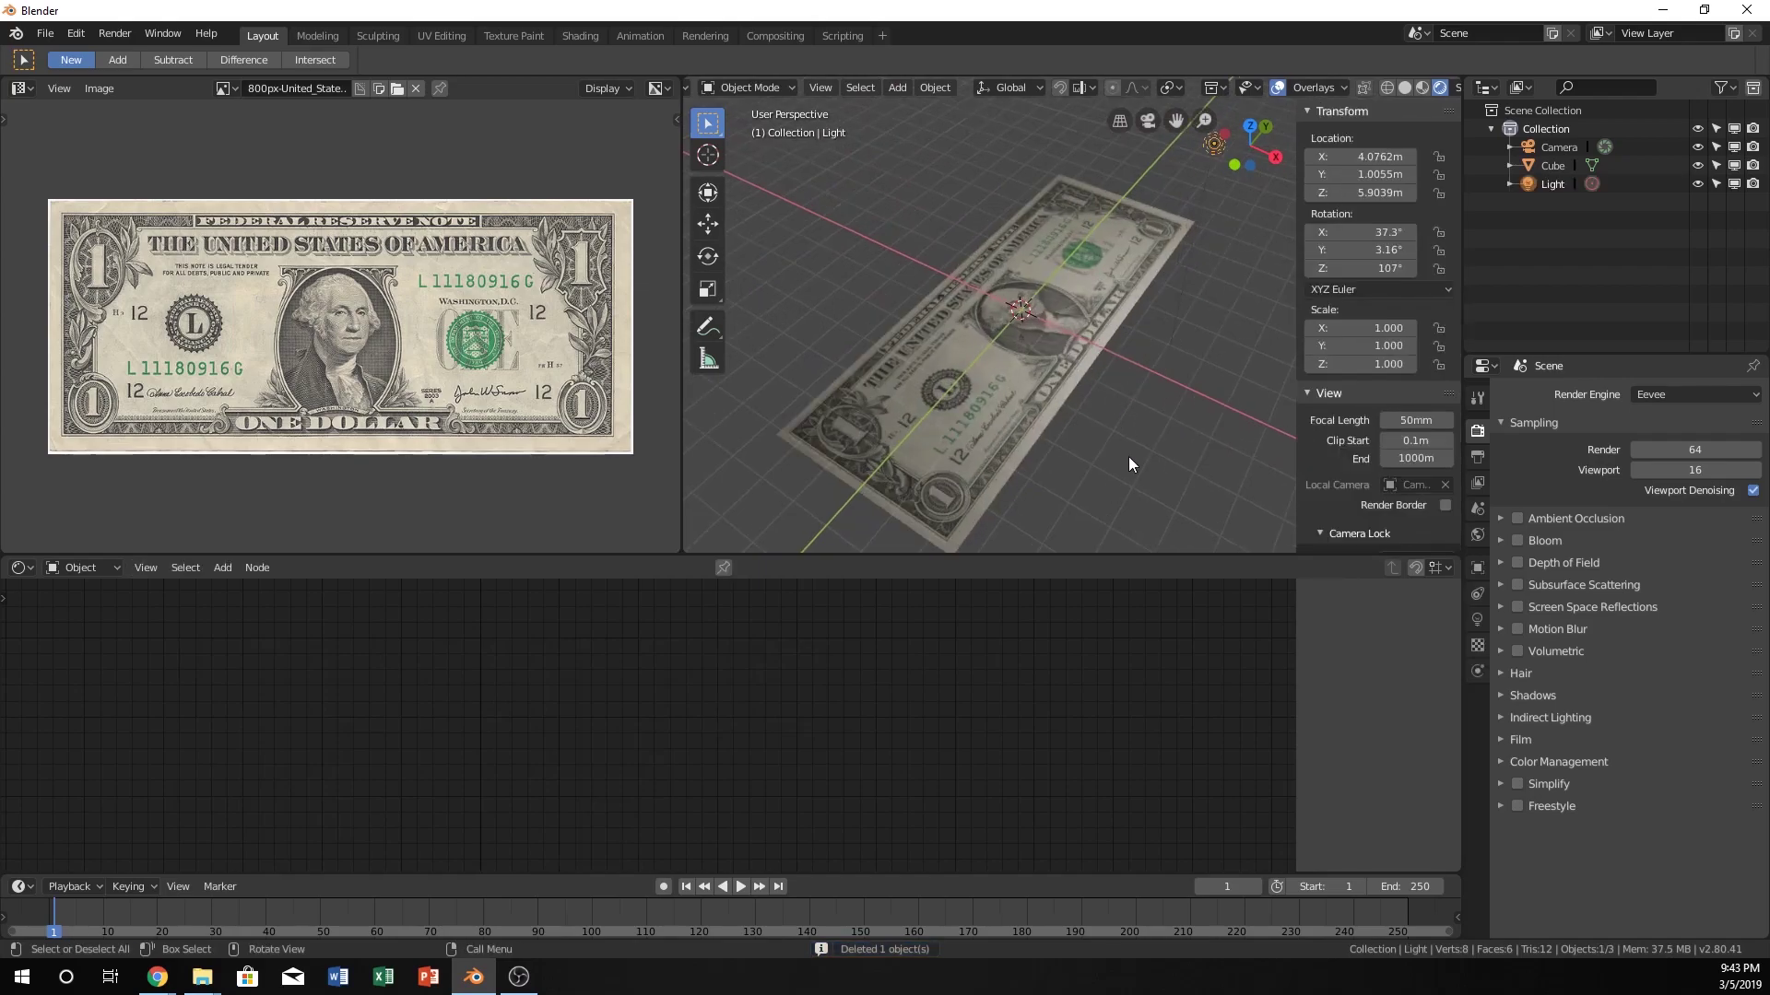
click(817, 229)
click(959, 457)
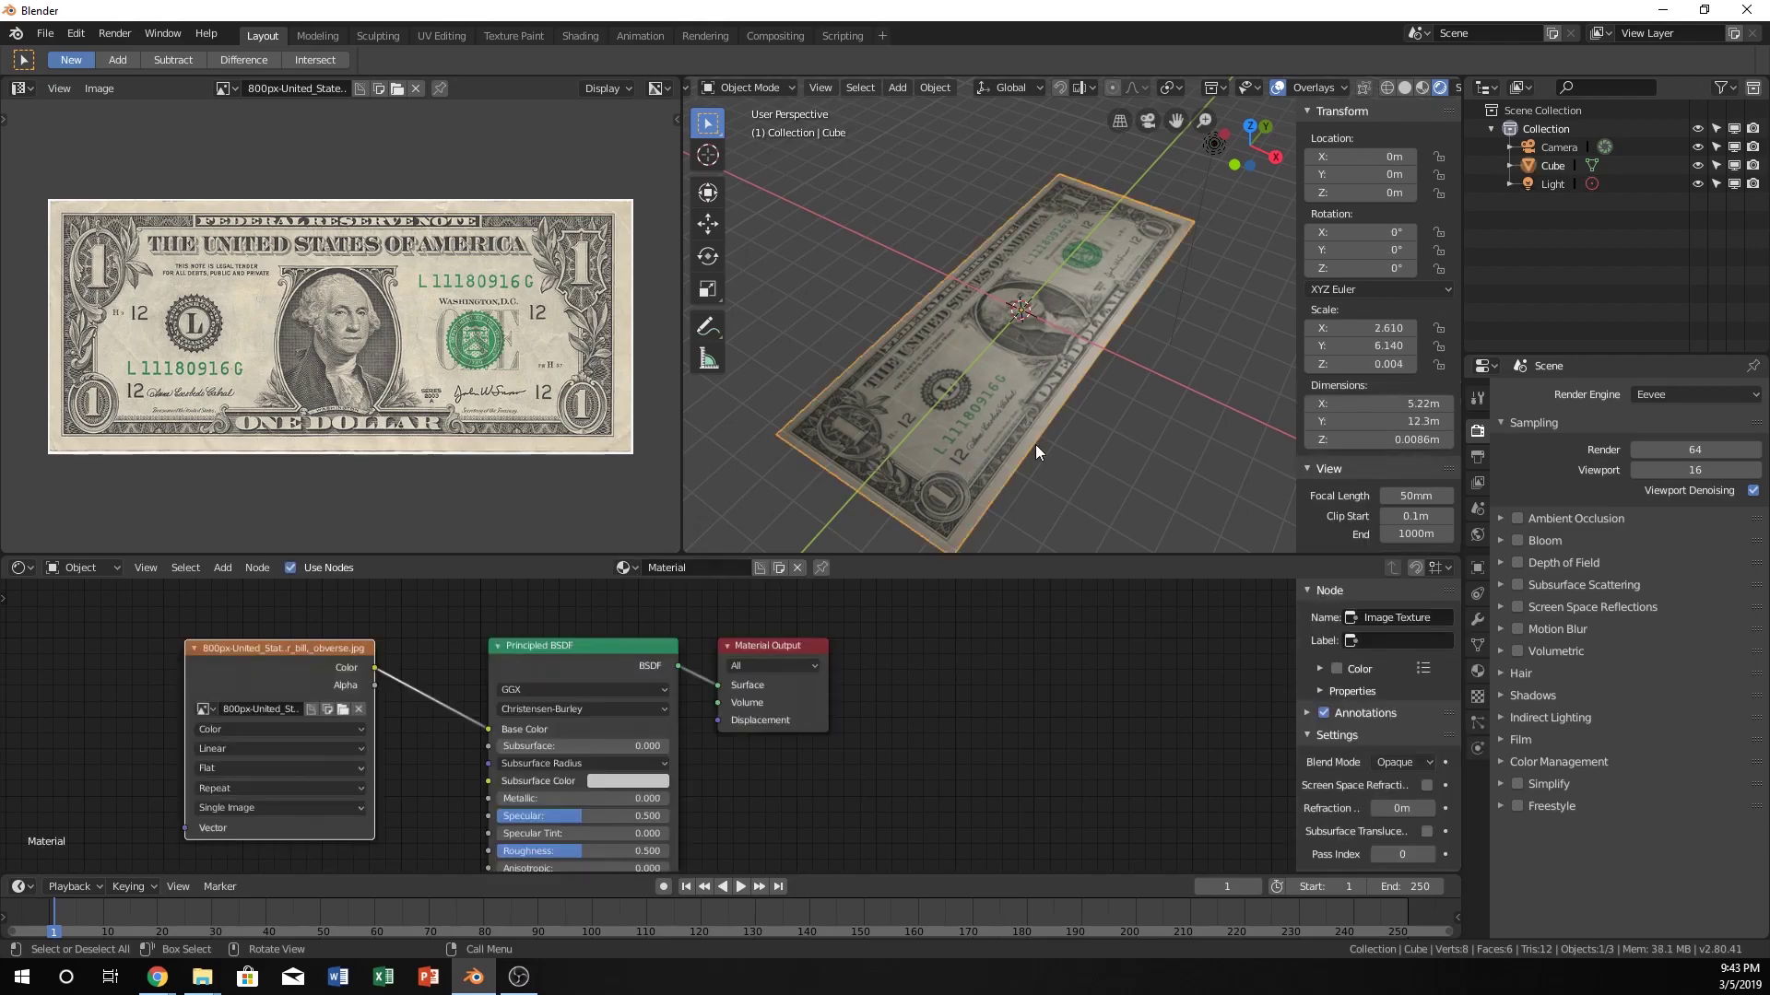